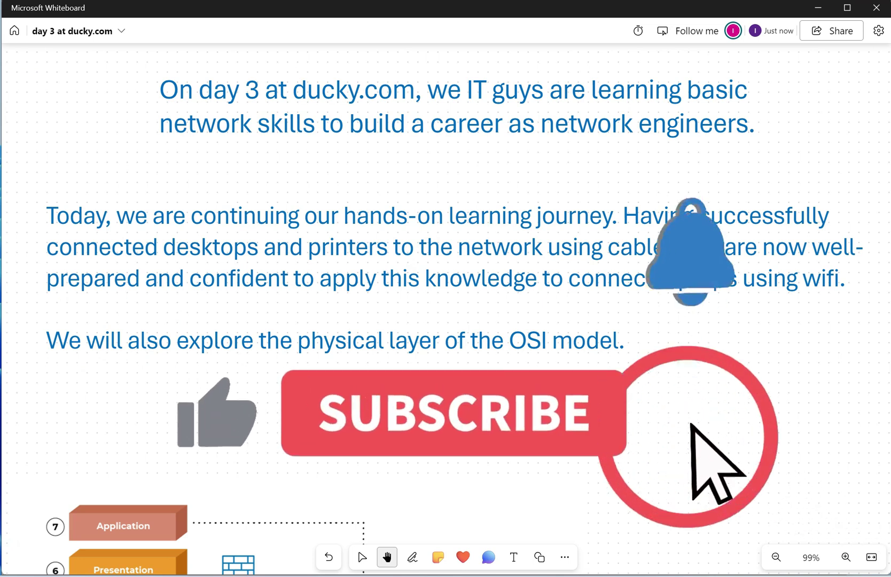
Step: Zoom the day 3 board slightly and bring up the Indeed US network engineer salary tab
scroll(447, 297, "up", 1)
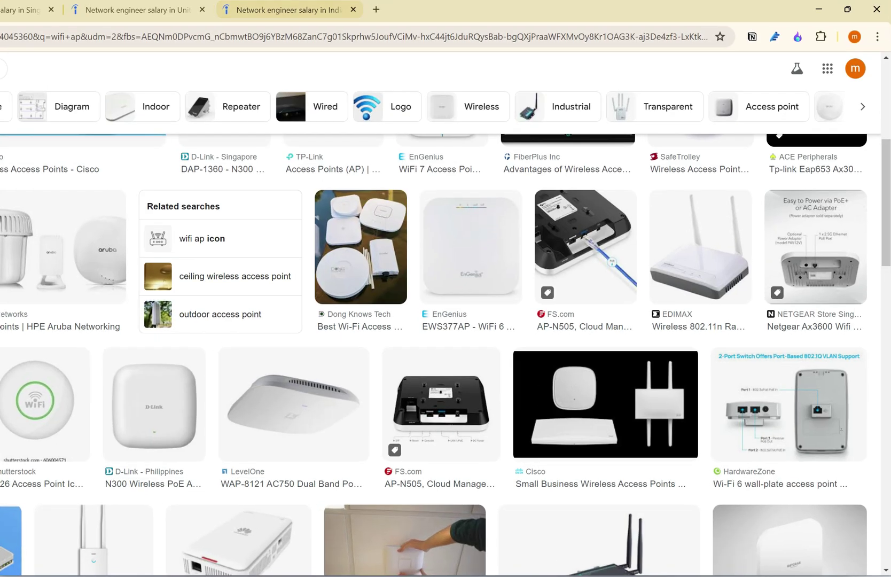
key("ctrl+Page_Up")
Step: Widen the browser window and highlight the US low $62,043 and high $152,996 salaries
left_click(848, 9)
left_click_drag(544, 48, 834, 48)
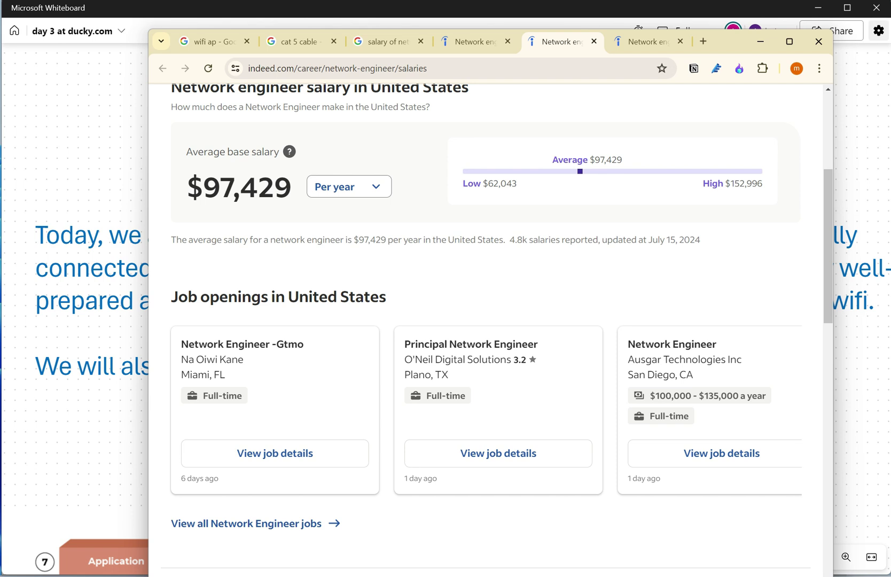
scroll(490, 329, "up", 4)
scroll(490, 329, "down", 2)
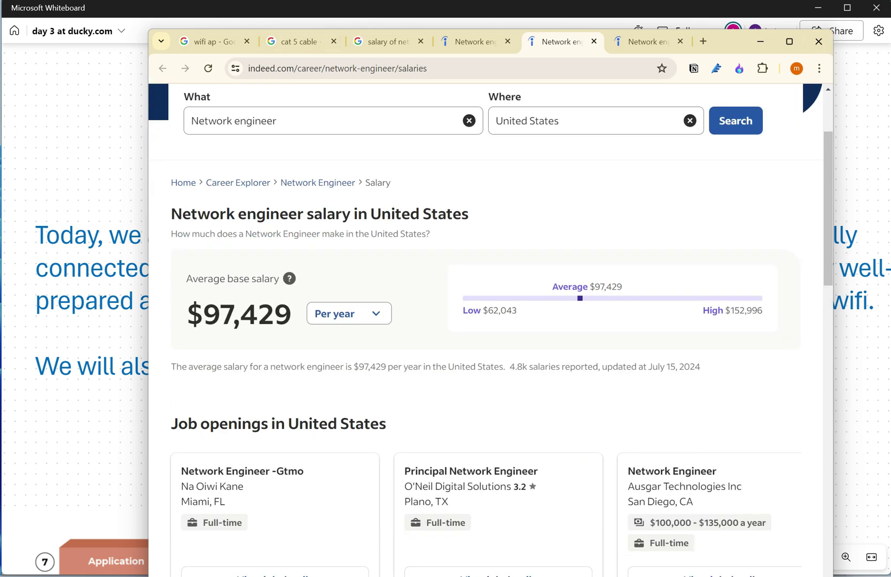
left_click_drag(463, 311, 517, 311)
left_click_drag(703, 310, 762, 311)
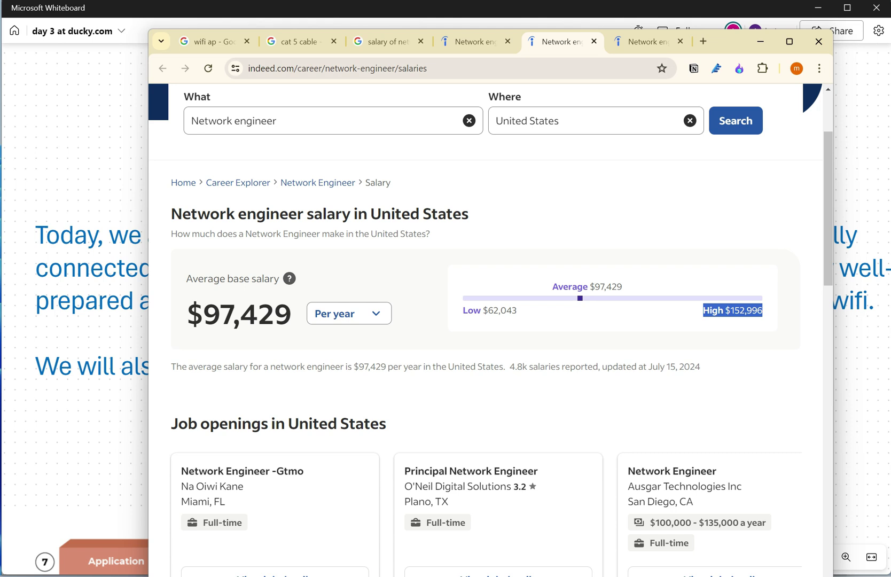
Step: On the Singapore page, highlight the $72,299 average and the $180,000 job listing
key("ctrl+shift+Tab")
scroll(490, 330, "down", 2)
left_click_drag(187, 250, 293, 250)
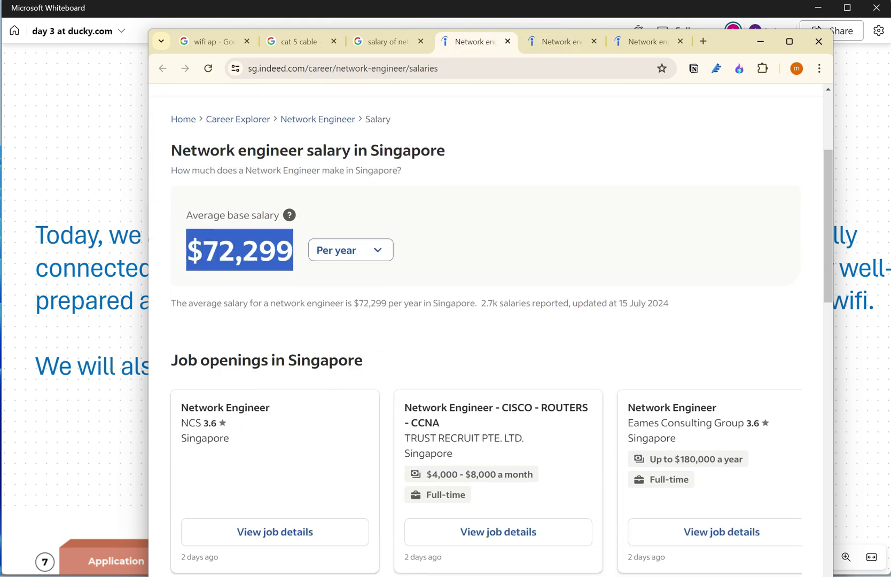
scroll(490, 330, "down", 3)
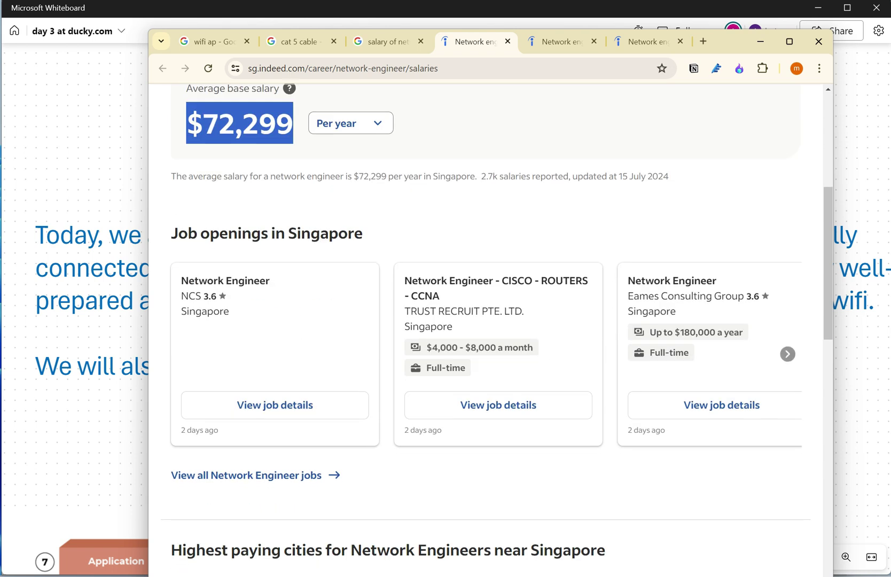
left_click_drag(675, 332, 715, 331)
scroll(497, 331, "down", 7)
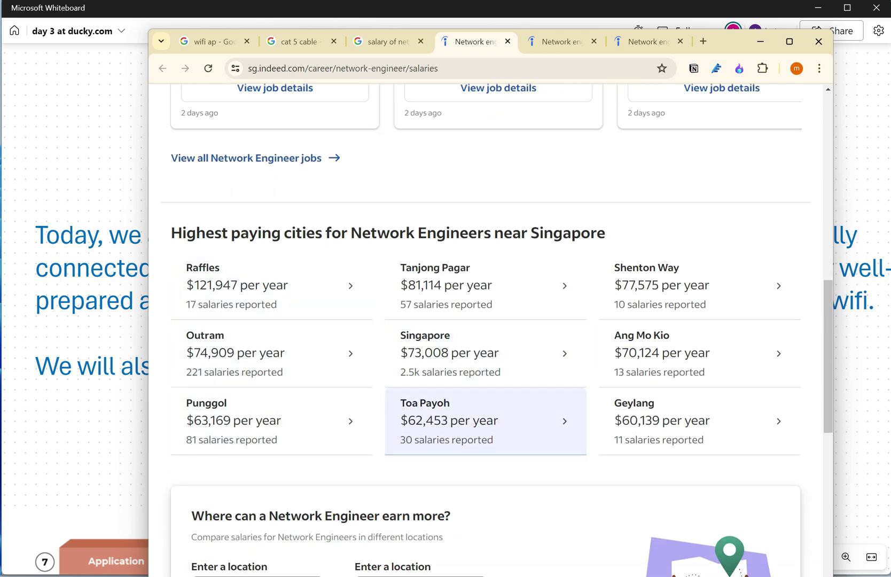
scroll(486, 422, "up", 8)
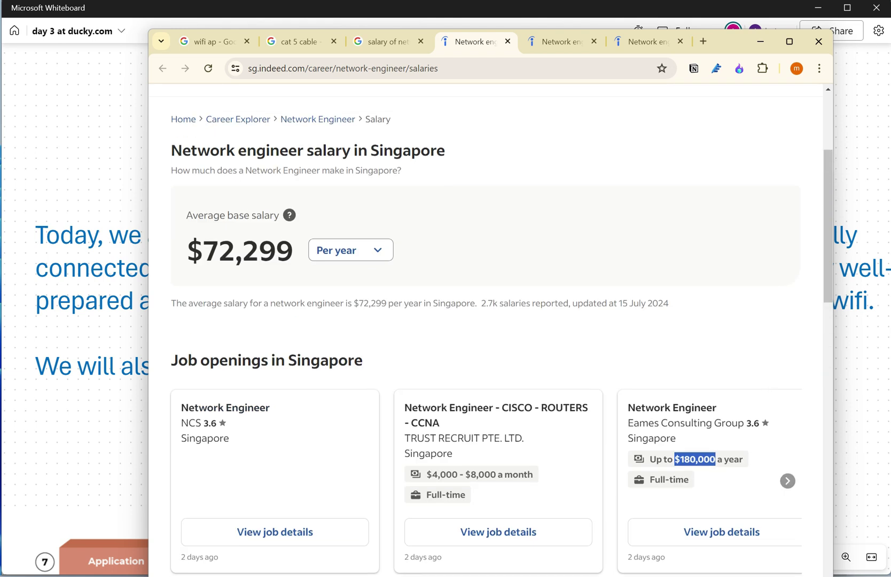
Step: Revisit the US page, then highlight and clear the India average salary of ₹2,83,168
left_click(561, 41)
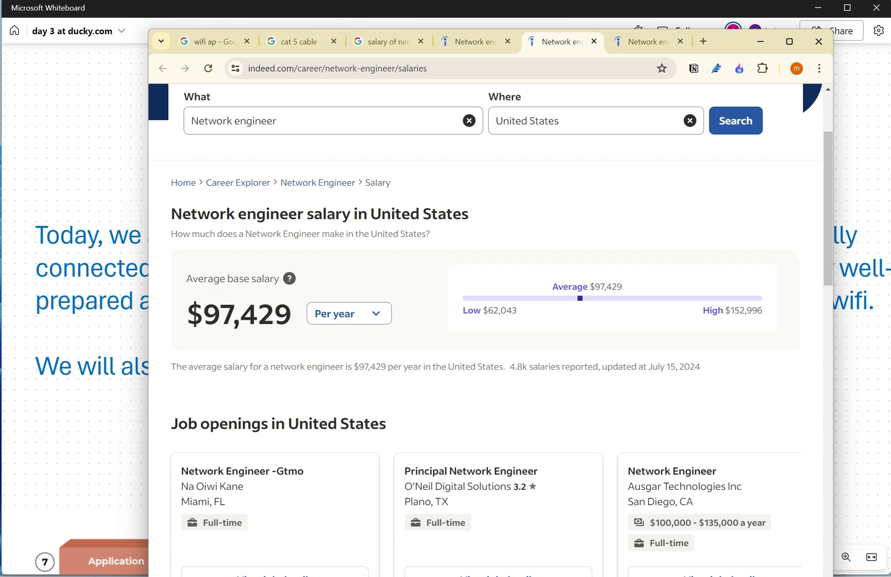
left_click(647, 41)
scroll(491, 321, "down", 2)
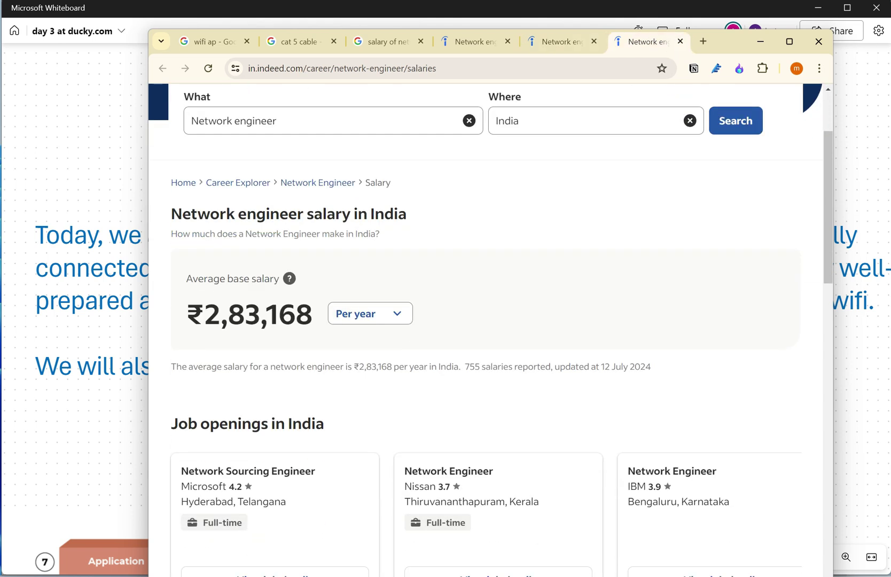
scroll(490, 320, "down", 2)
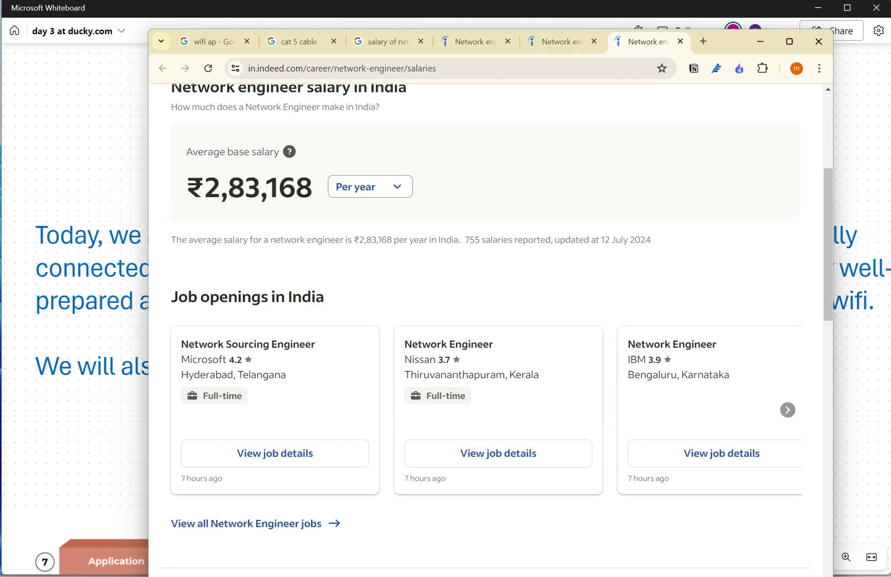
left_click_drag(205, 187, 312, 187)
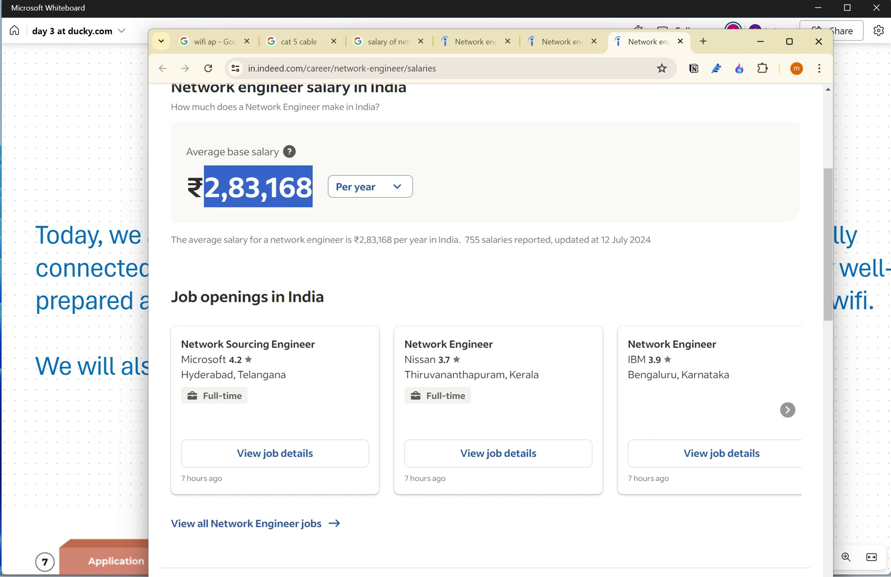
left_click(259, 187)
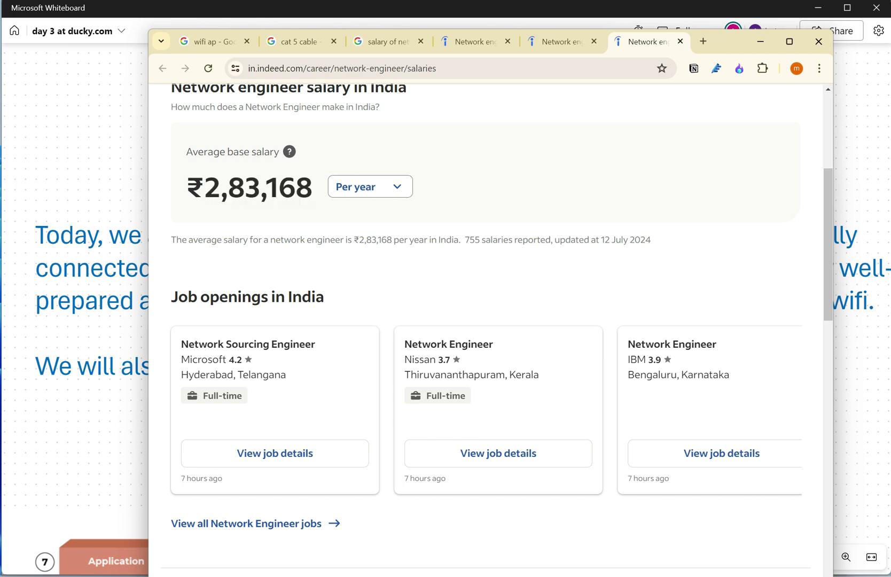
Step: Minimise the browser so the day 3 whiteboard with its wifi and OSI text shows
left_click(761, 41)
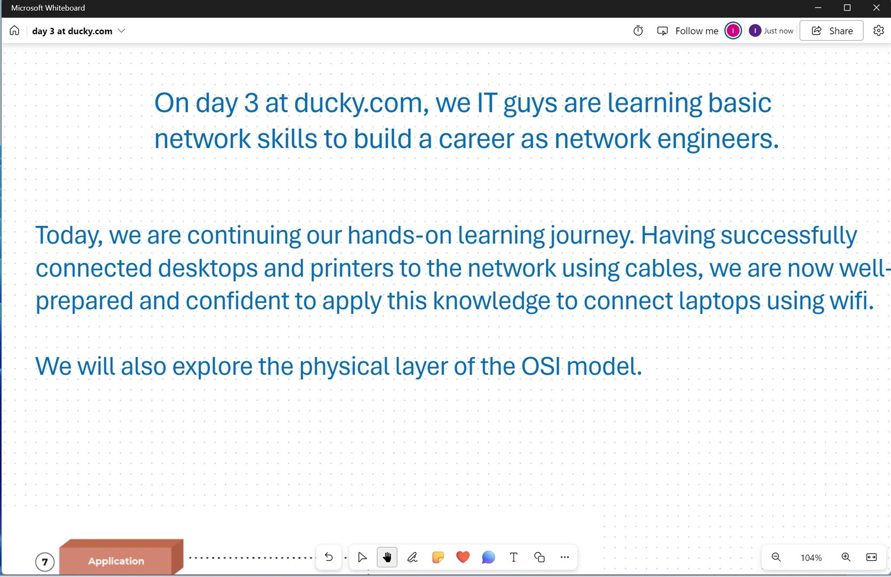
Step: In Packet Tracer, try Copper Straight-Through then Copper Cross-Over, cancelling without connecting the laptops
key("alt+Tab")
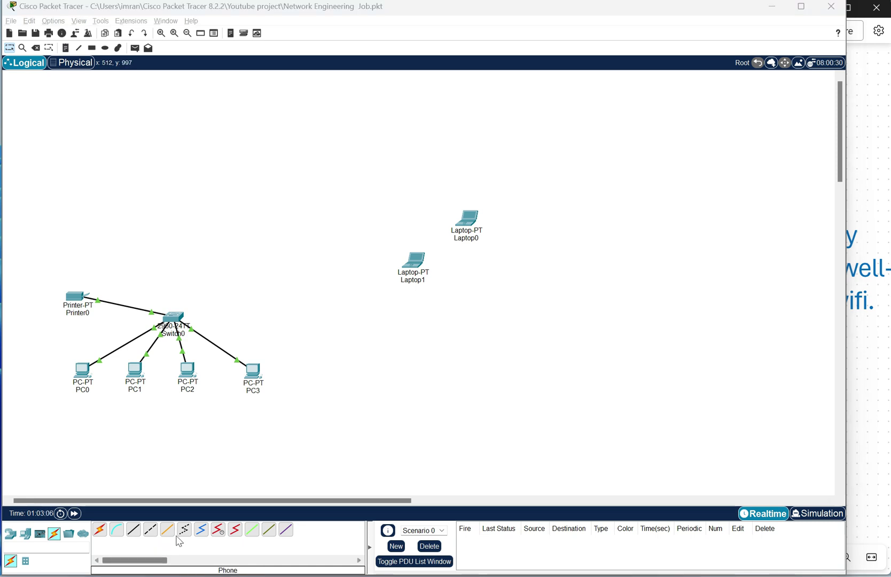
left_click(140, 534)
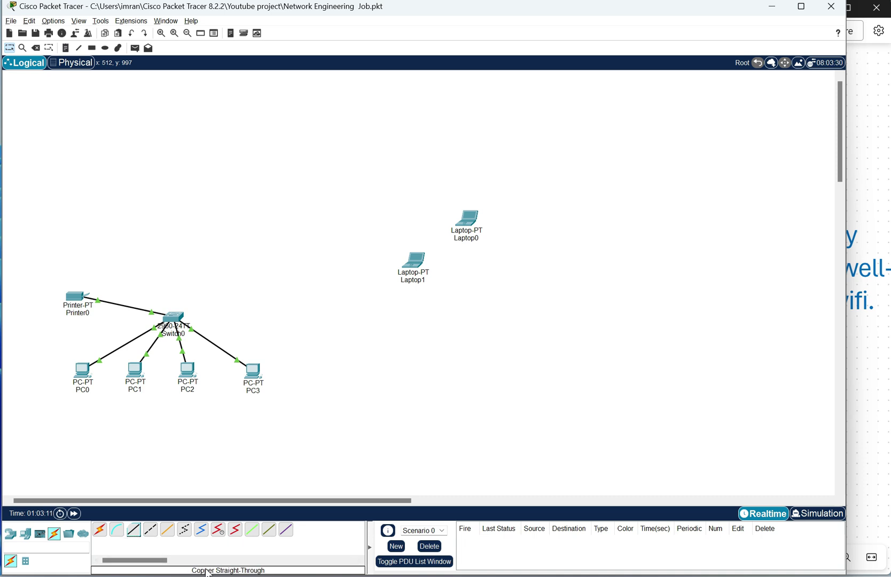
left_click(150, 531)
left_click(151, 535)
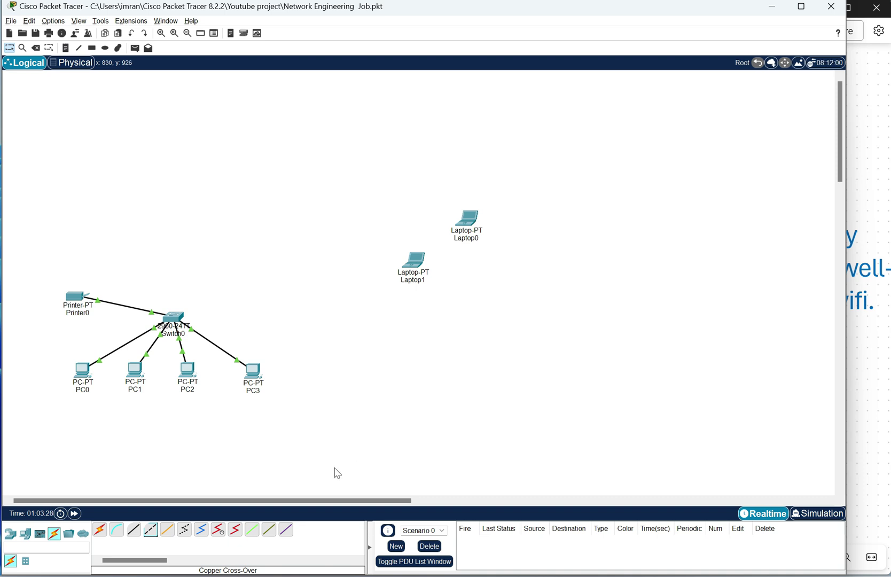
Step: On the whiteboard's OSI seven-layer diagram, trace the Physical layer row with the laser pointer
key("alt+Tab")
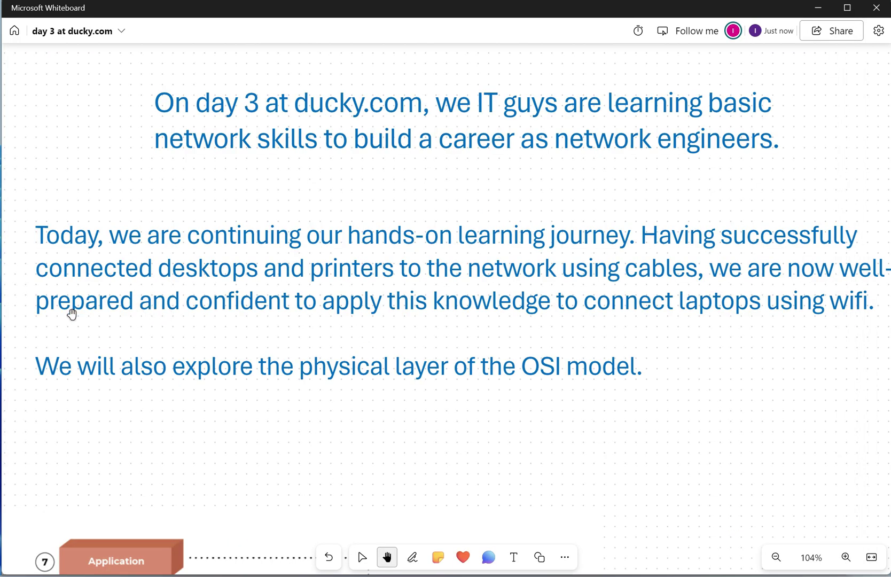
left_click_drag(784, 296, 768, 280)
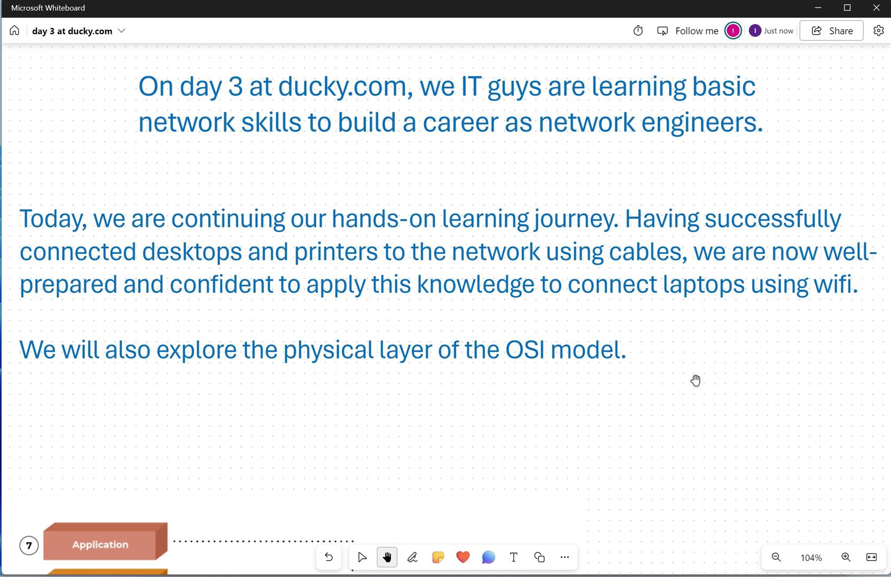
left_click_drag(697, 380, 701, 344)
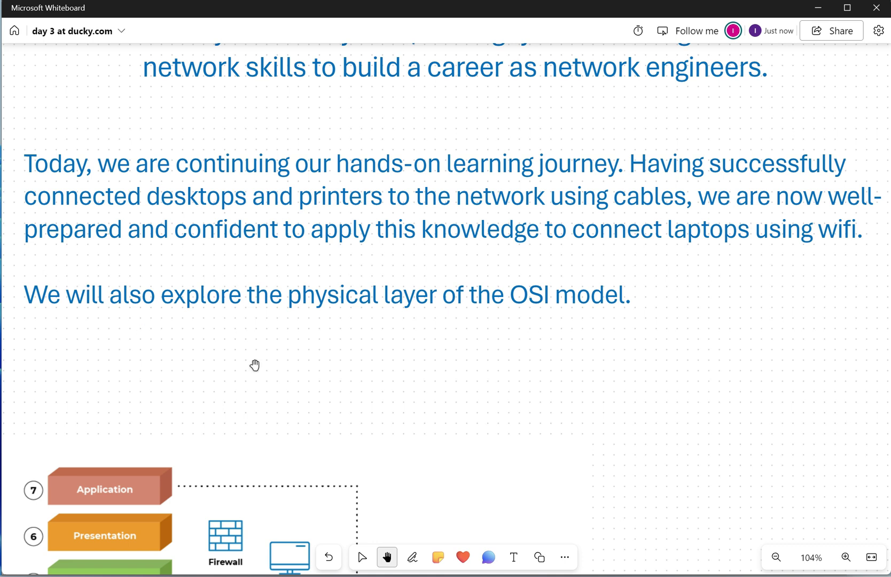
scroll(270, 369, "down", 6)
scroll(279, 205, "down", 2)
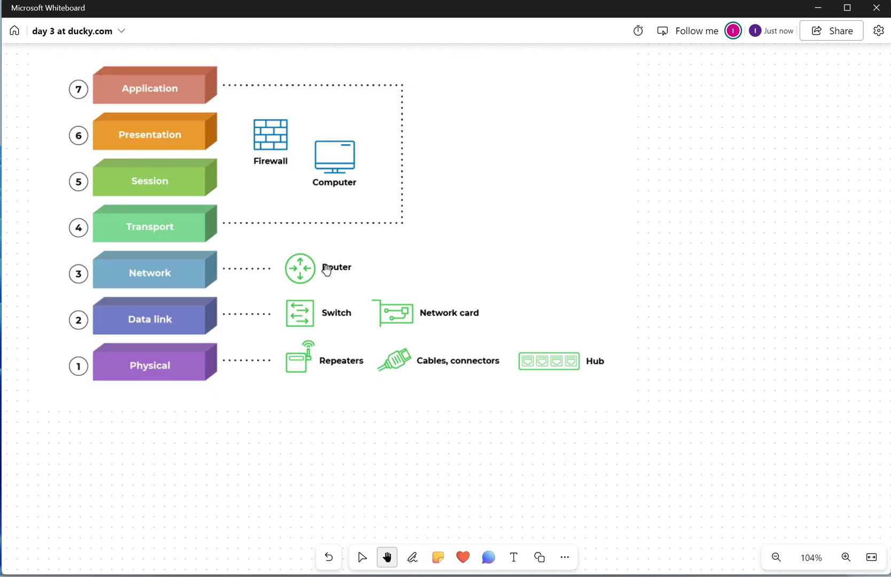
left_click(412, 557)
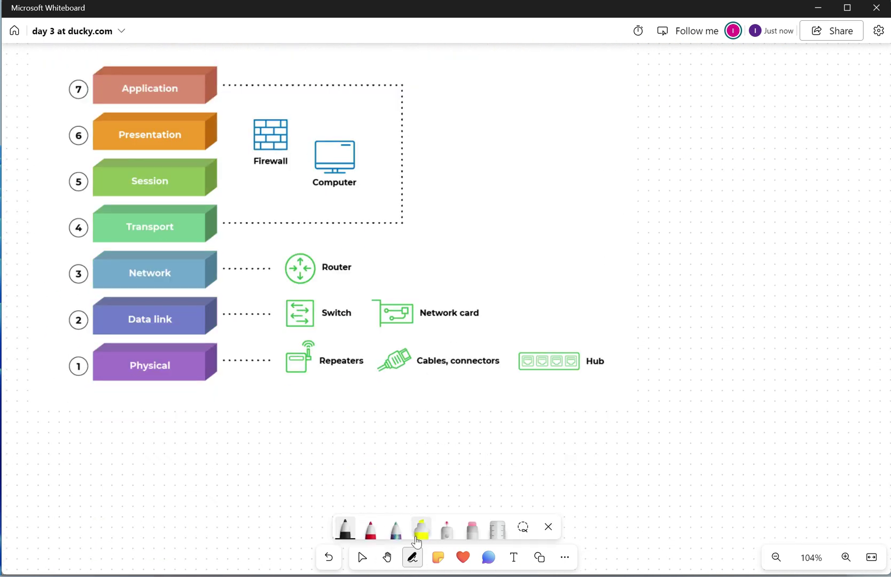
left_click(447, 529)
mouse_move(46, 391)
left_mouse_down()
mouse_move(421, 393)
mouse_move(602, 326)
mouse_move(154, 352)
mouse_move(42, 373)
mouse_move(165, 396)
left_mouse_up()
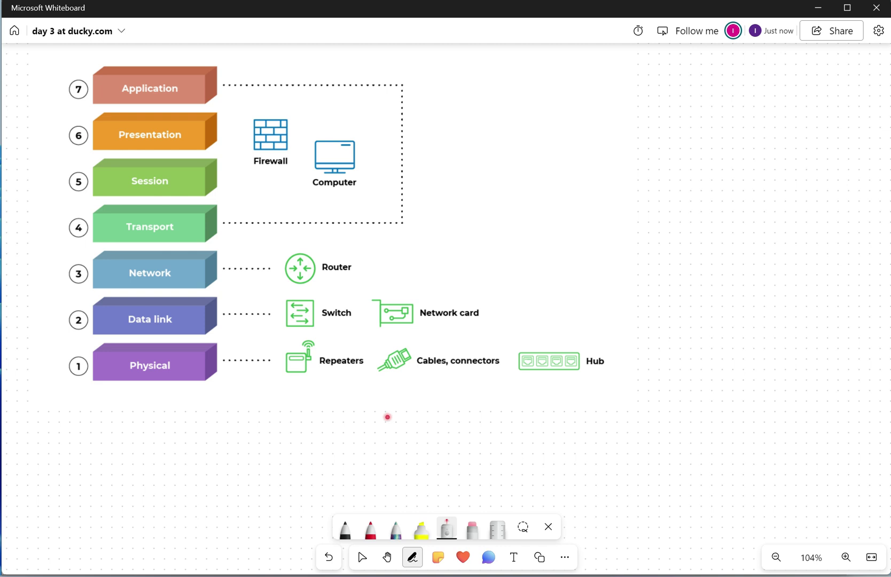
mouse_move(399, 383)
left_mouse_down()
mouse_move(238, 383)
mouse_move(618, 391)
mouse_move(407, 346)
mouse_move(65, 336)
mouse_move(171, 406)
left_mouse_up()
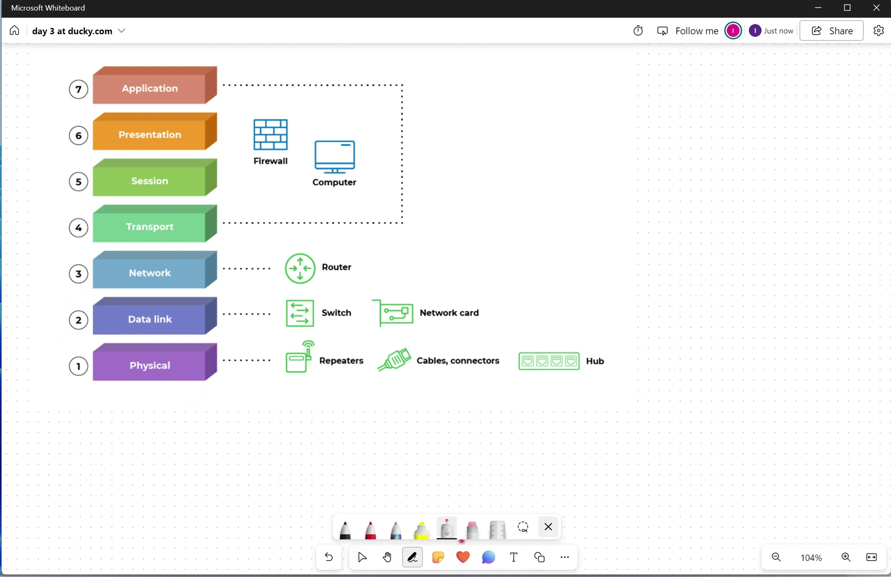
Step: Zoom out to the switch diagram and draw a black line up to an AP box
left_click(387, 557)
scroll(762, 220, "down", 5)
scroll(652, 342, "down", 4)
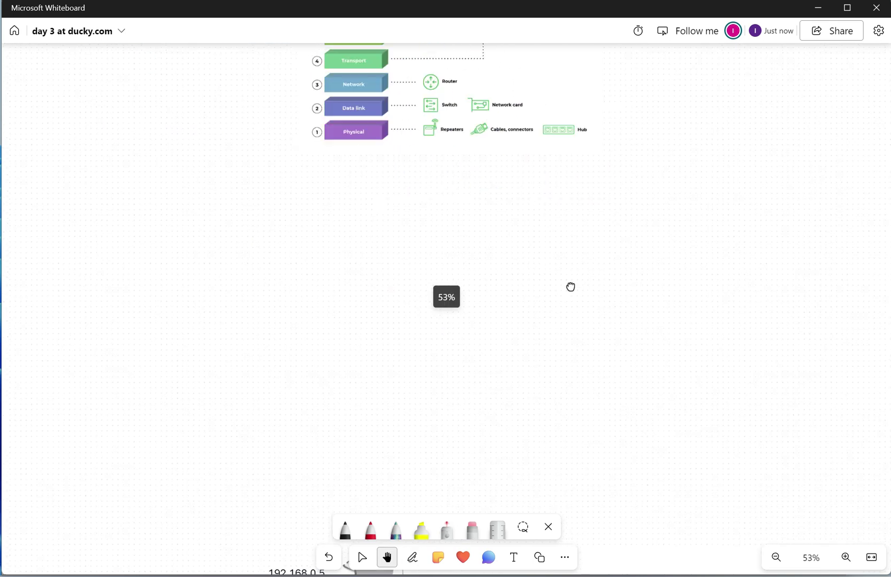
scroll(599, 281, "down", 5)
scroll(521, 273, "up", 3)
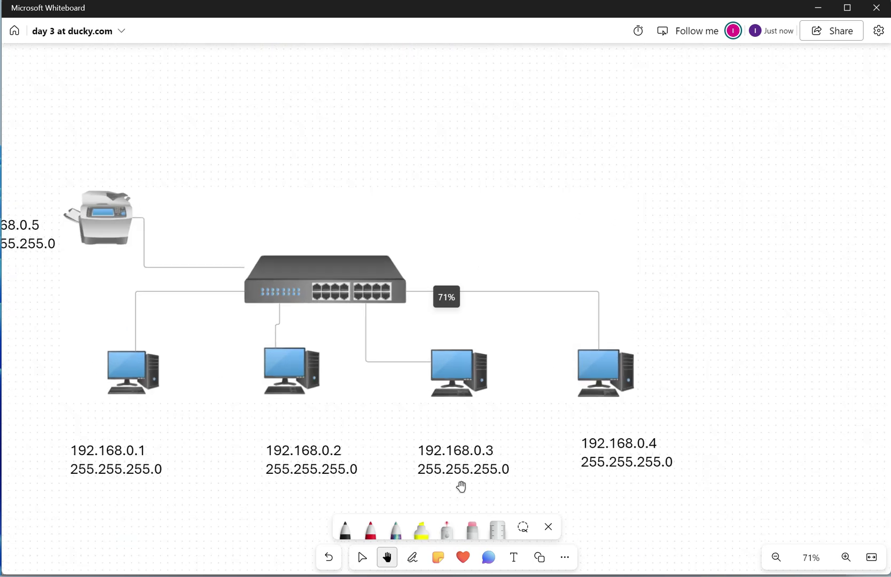
left_click(412, 557)
left_click_drag(342, 261, 344, 146)
mouse_move(350, 82)
left_mouse_down()
mouse_move(351, 143)
mouse_move(408, 132)
mouse_move(399, 68)
mouse_move(349, 75)
mouse_move(385, 112)
mouse_move(374, 99)
mouse_move(384, 104)
mouse_move(342, 151)
left_mouse_up()
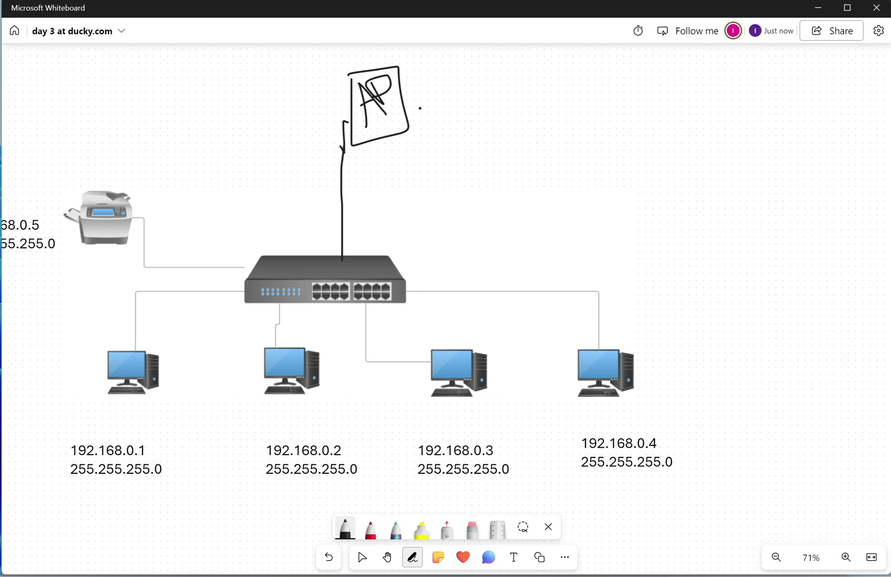
Step: Sketch wireless arcs beside the AP, undo them, and shift the diagram down and left
left_click_drag(417, 90, 433, 171)
mouse_move(444, 96)
left_mouse_down()
mouse_move(482, 145)
mouse_move(466, 180)
left_mouse_up()
key("ctrl+z")
key("ctrl+z")
scroll(436, 165, "down", 2)
scroll(438, 165, "down", 1)
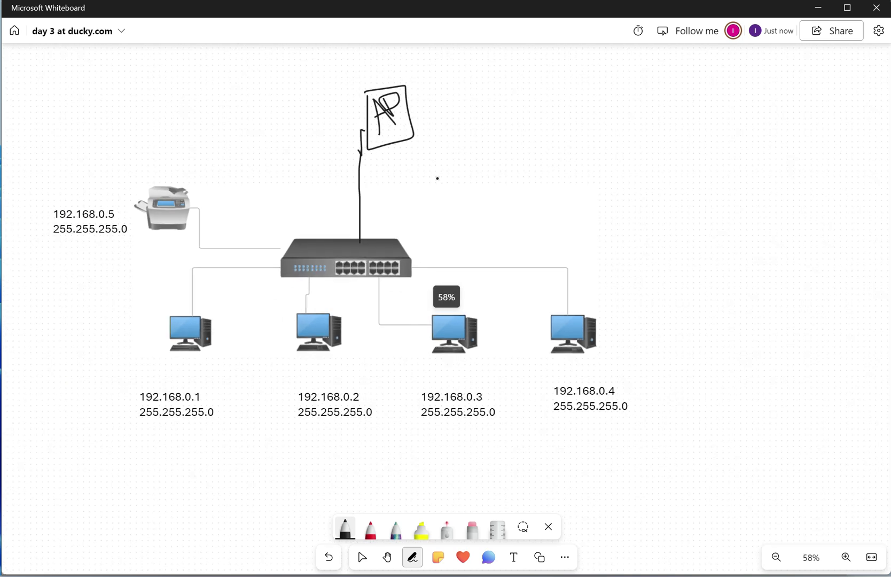
left_click(386, 557)
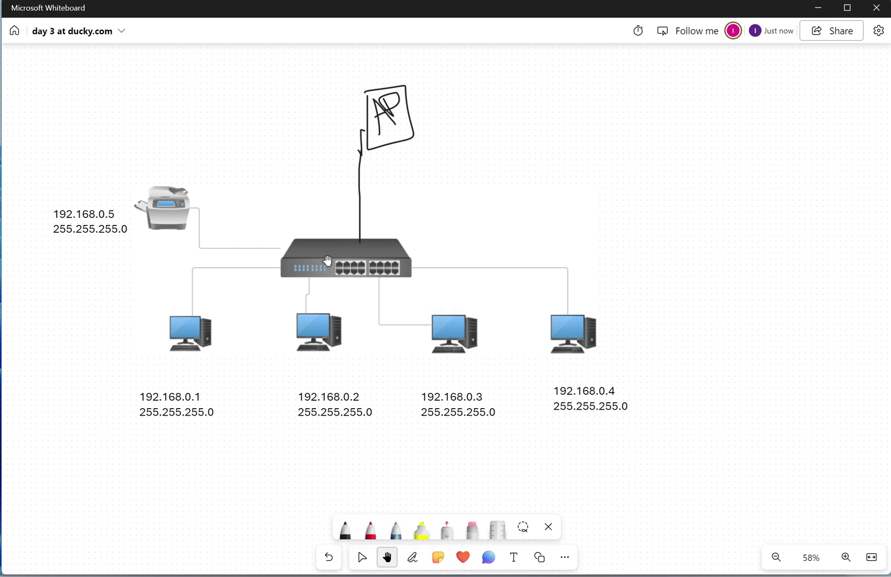
left_click_drag(730, 216, 702, 272)
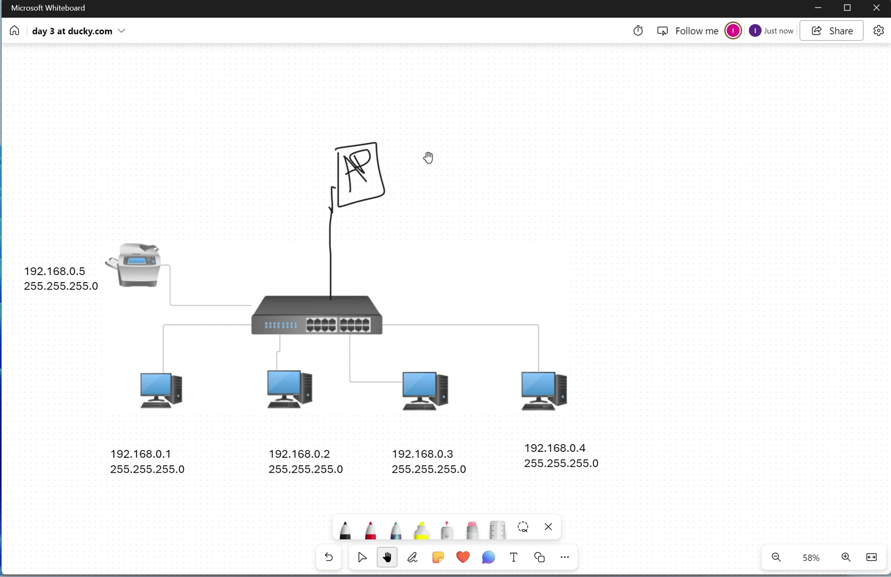
left_click(346, 530)
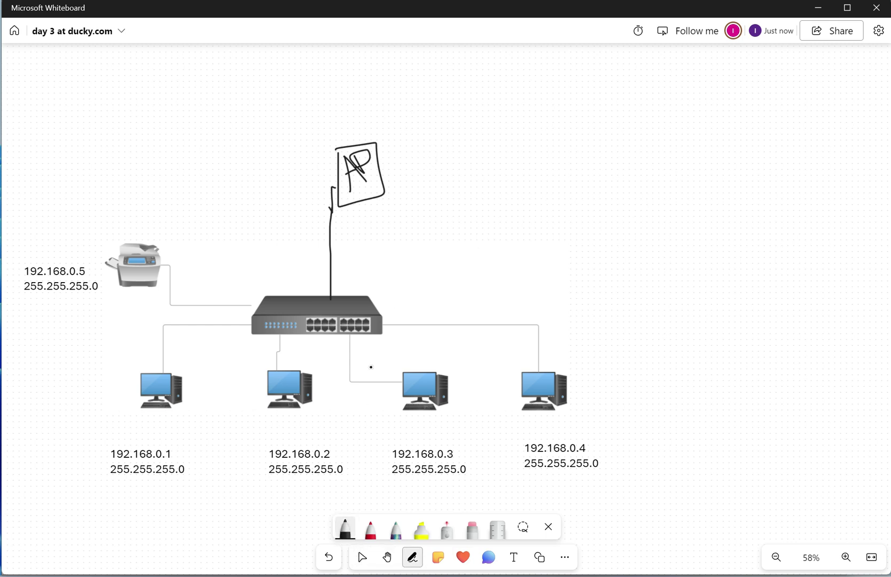
Step: Remove a stray box and draw labelled laptop boxes LP1 and LP2 near the AP
mouse_move(541, 76)
left_mouse_down()
mouse_move(582, 84)
mouse_move(548, 72)
left_mouse_up()
key("ctrl+z")
mouse_move(442, 116)
left_mouse_down()
mouse_move(482, 158)
mouse_move(516, 84)
mouse_move(440, 114)
mouse_move(472, 141)
mouse_move(491, 131)
left_mouse_up()
left_click_drag(505, 110, 508, 128)
mouse_move(556, 170)
left_mouse_down()
mouse_move(607, 140)
mouse_move(600, 227)
left_mouse_up()
mouse_move(598, 176)
left_mouse_down()
mouse_move(621, 189)
mouse_move(649, 175)
left_mouse_up()
Step: Draw wireless signal arcs linking the AP to LP1 and LP2, undoing a stray loop
left_click_drag(378, 129, 410, 162)
left_click_drag(402, 114, 446, 243)
left_click_drag(487, 188, 488, 247)
left_click_drag(558, 185, 537, 234)
left_click_drag(565, 202, 561, 231)
left_click_drag(442, 122, 439, 150)
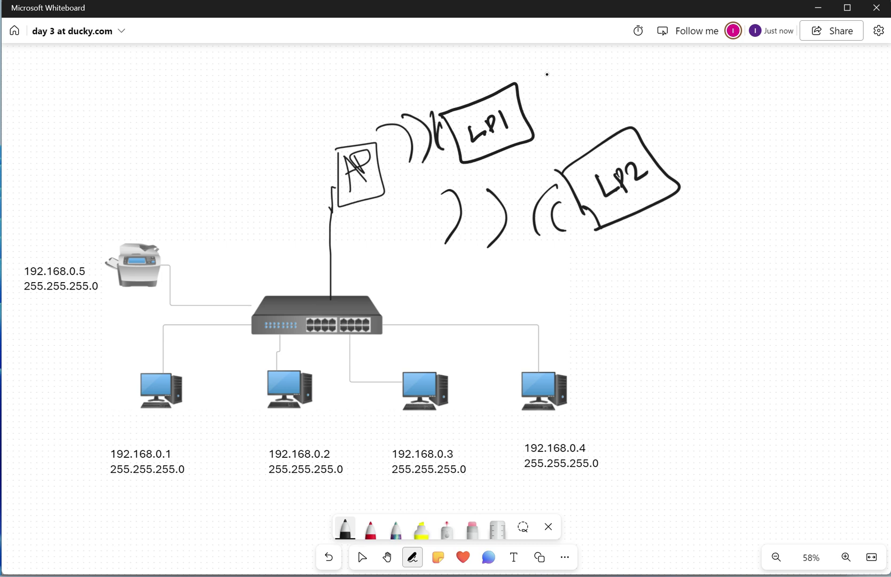
mouse_move(380, 332)
left_mouse_down()
mouse_move(562, 342)
mouse_move(396, 319)
left_mouse_up()
key("ctrl+z")
Step: Handwrite partial 192.168 IP address notes beside LP1 and LP2
left_click_drag(572, 64, 568, 83)
mouse_move(583, 60)
left_mouse_down()
mouse_move(580, 74)
mouse_move(602, 67)
left_mouse_up()
left_click(604, 54)
left_click_drag(621, 44, 621, 49)
left_click_drag(670, 107, 676, 121)
left_click_drag(681, 107, 689, 92)
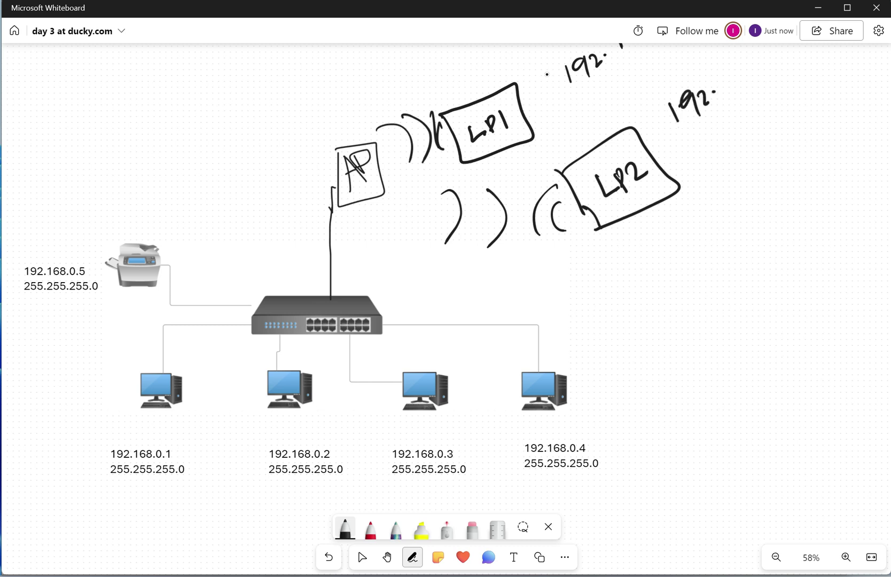
mouse_move(729, 70)
left_mouse_down()
mouse_move(721, 86)
mouse_move(751, 60)
left_mouse_up()
left_click_drag(768, 42, 759, 53)
Step: Circle both address notes and the printer with its 192.168.0.5 address
mouse_move(835, 44)
left_mouse_down()
mouse_move(742, 162)
mouse_move(649, 45)
left_mouse_up()
left_click_drag(561, 44, 562, 111)
mouse_move(701, 44)
left_mouse_down()
mouse_move(636, 85)
mouse_move(546, 106)
left_mouse_up()
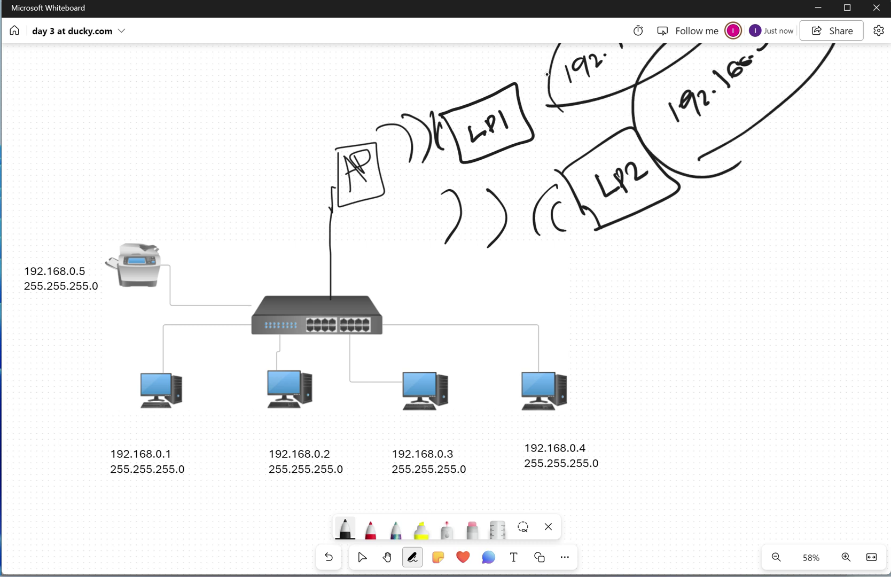
mouse_move(117, 343)
left_mouse_down()
mouse_move(189, 249)
mouse_move(96, 333)
left_mouse_up()
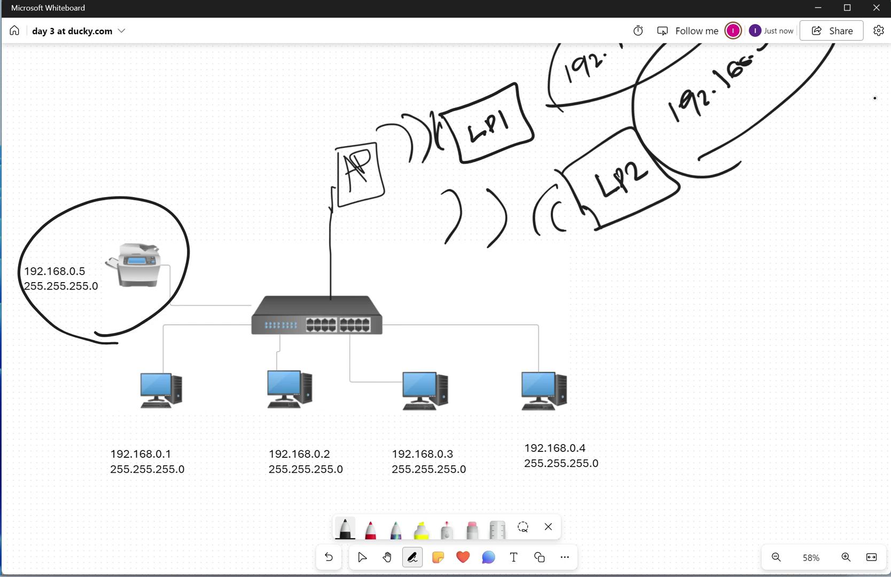
Step: Minimise Whiteboard and place an AccessPoint-PT from Wireless Devices above the switch and laptops
left_click(361, 558)
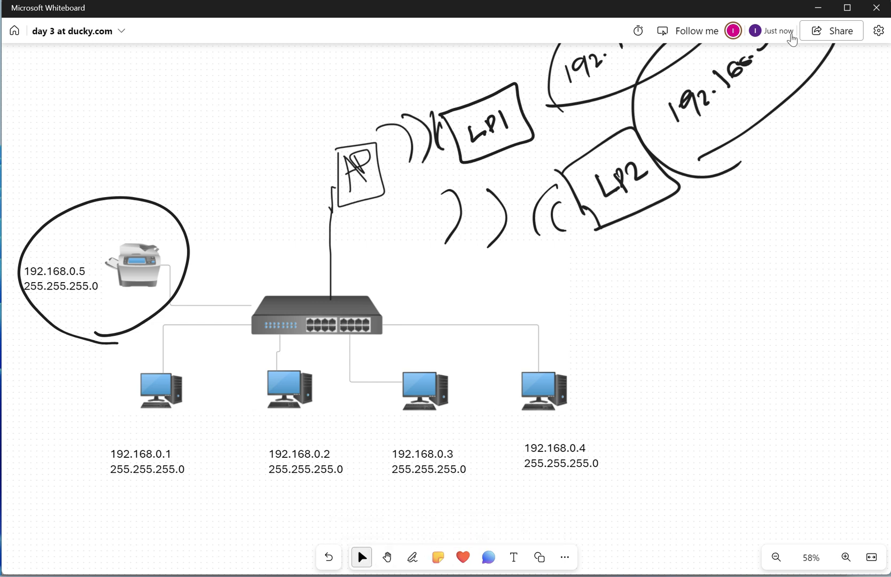
left_click(818, 7)
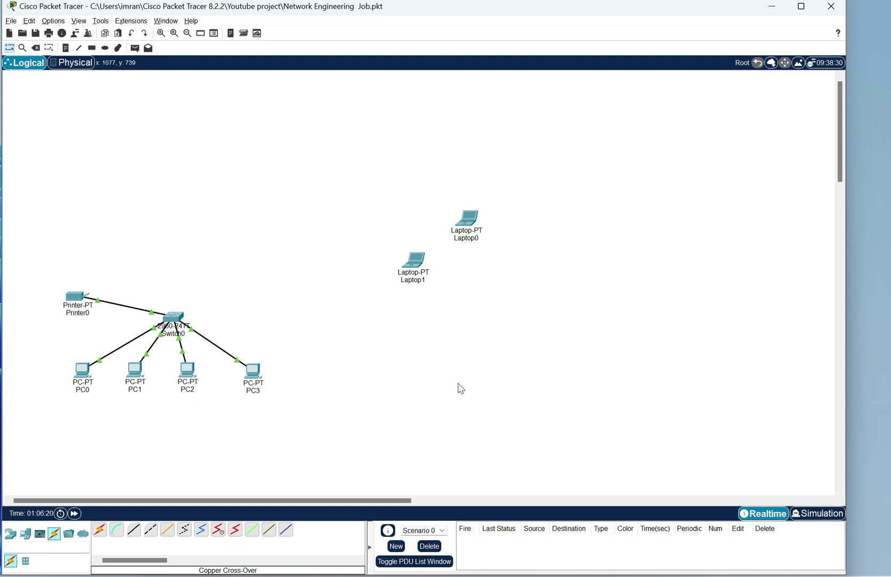
left_click(11, 533)
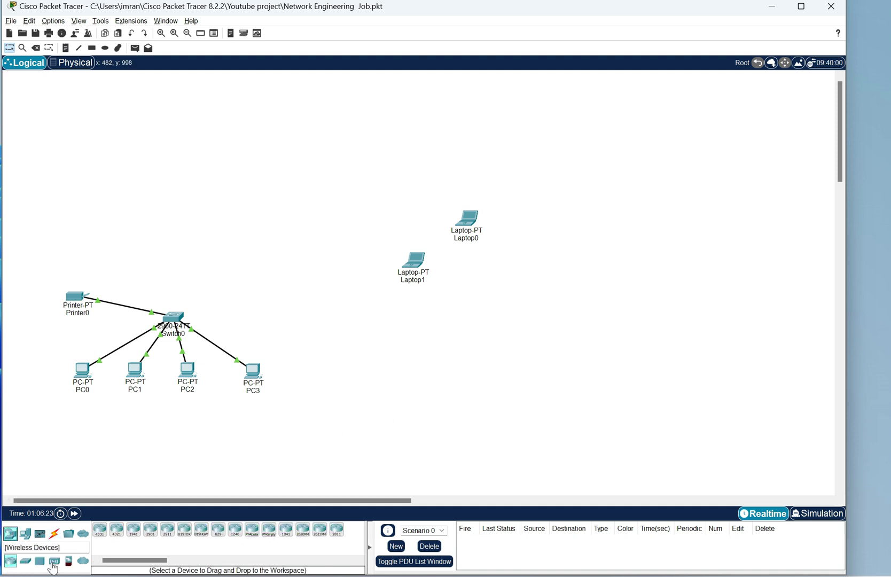
left_click(54, 561)
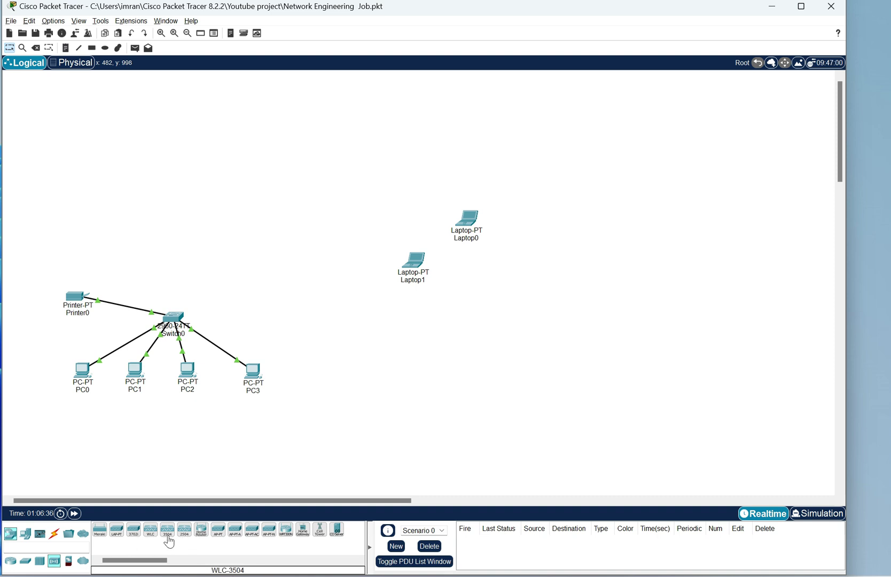
left_click(219, 536)
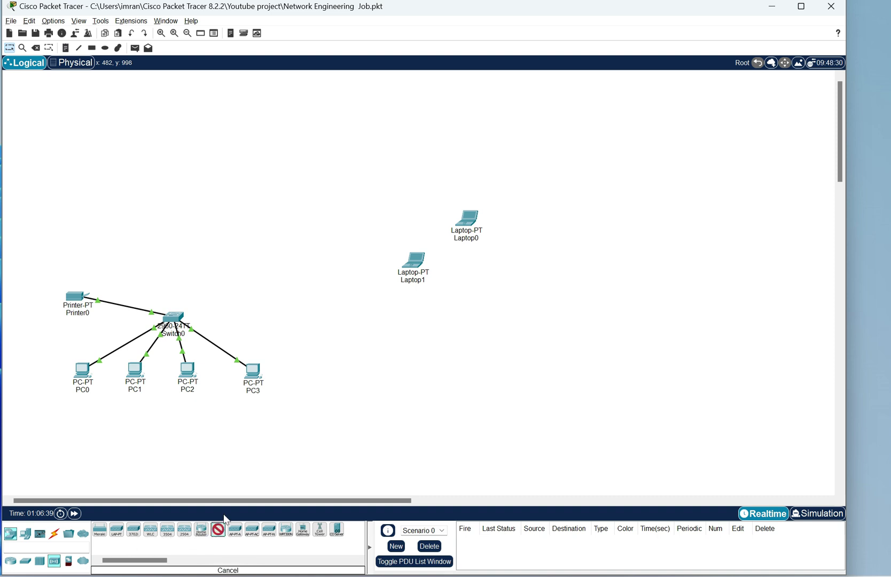
left_click(252, 235)
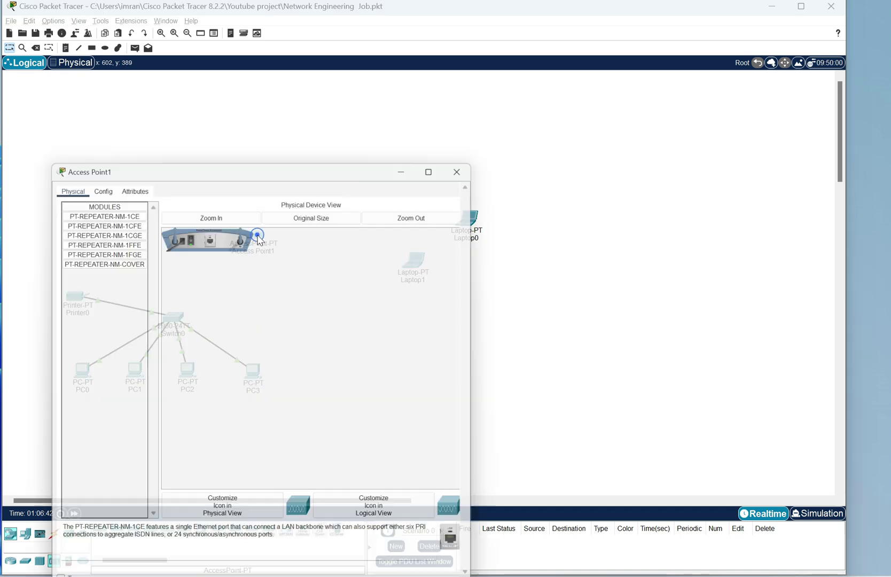
Step: Open Access Point1's Config settings and go to its wireless Port 1
left_click(254, 234)
left_click(96, 154)
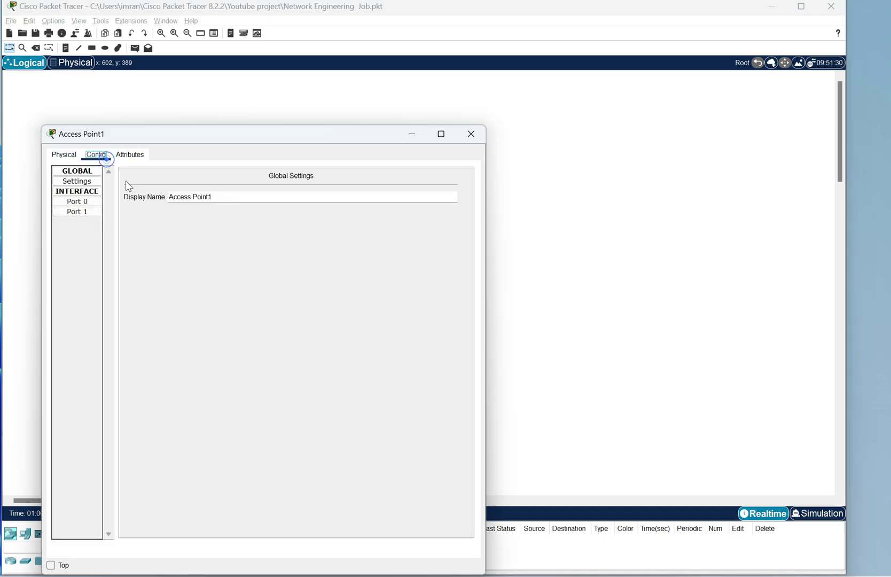
left_click(78, 201)
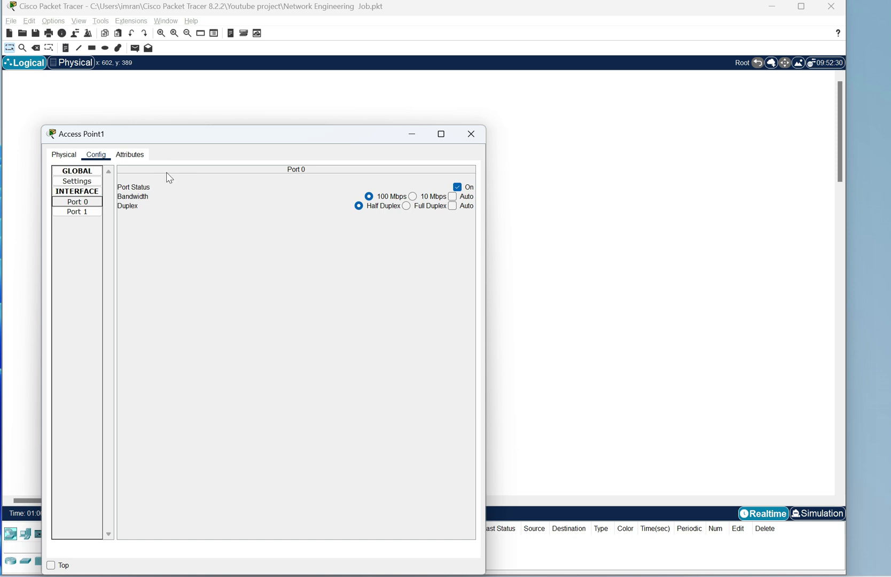
left_click(78, 211)
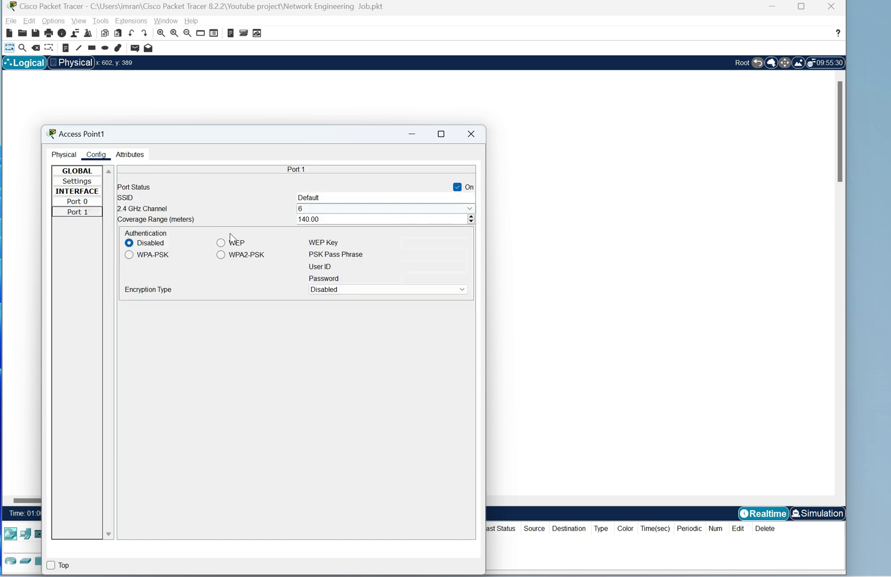
Step: Set Port 1 to WPA2-PSK with a passphrase and AES encryption, and clear the Default SSID
left_click(241, 256)
left_click(404, 254)
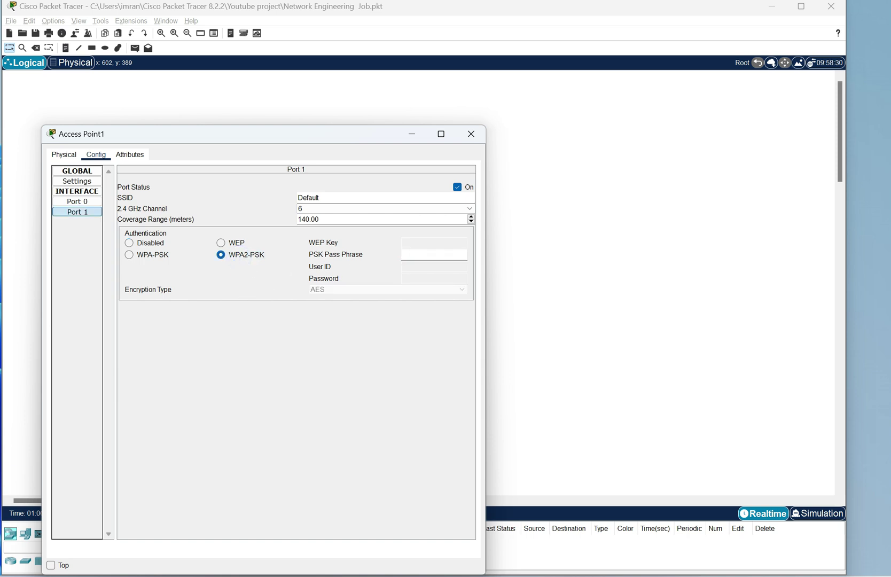
type("1")
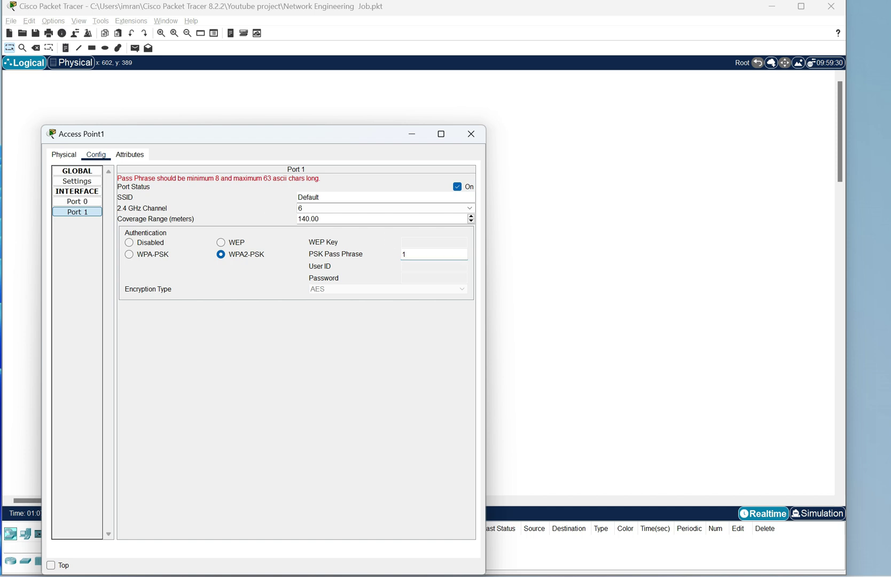
key("BackSpace")
type("12345678")
left_click(413, 291)
left_click(412, 295)
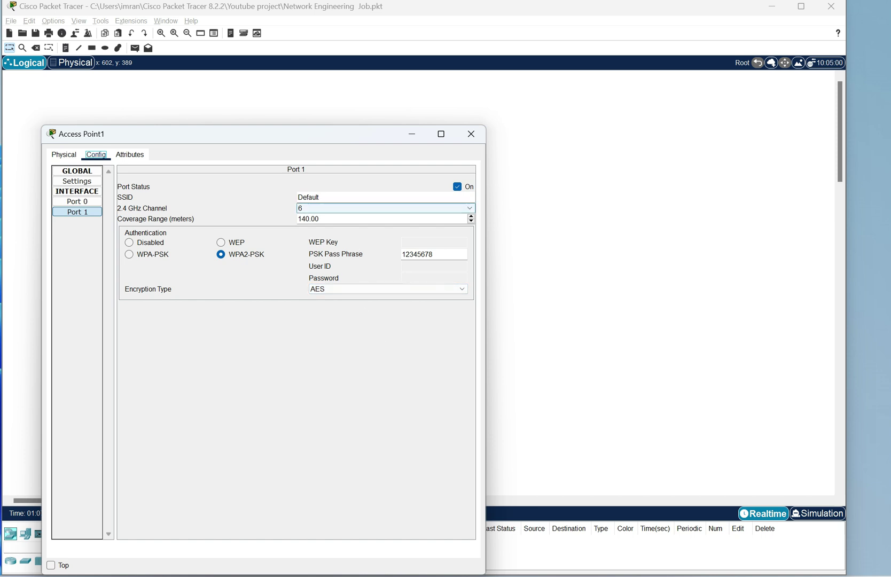
double_click(384, 197)
key("BackSpace")
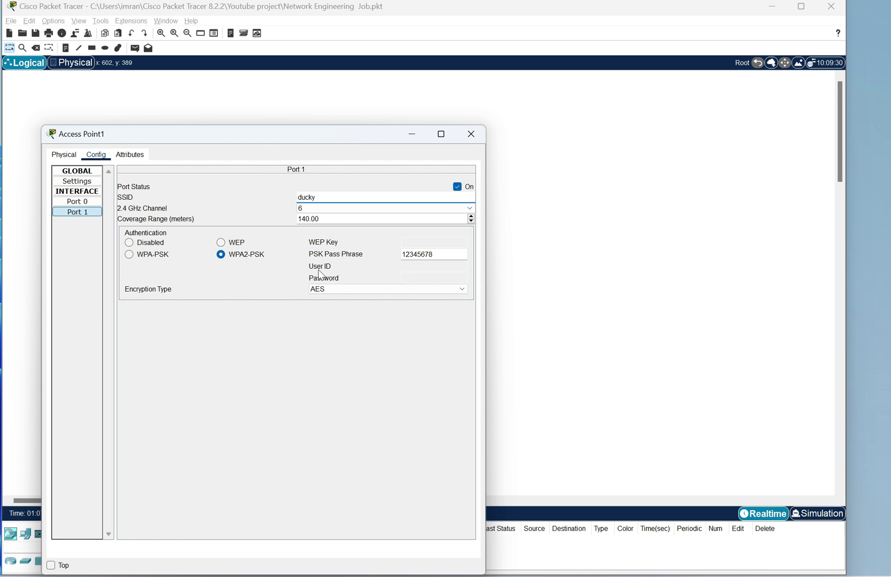
Step: Give Laptop1 static IP 192.168.0.6 with subnet mask 255.255.255.0
left_click(471, 134)
left_click(420, 268)
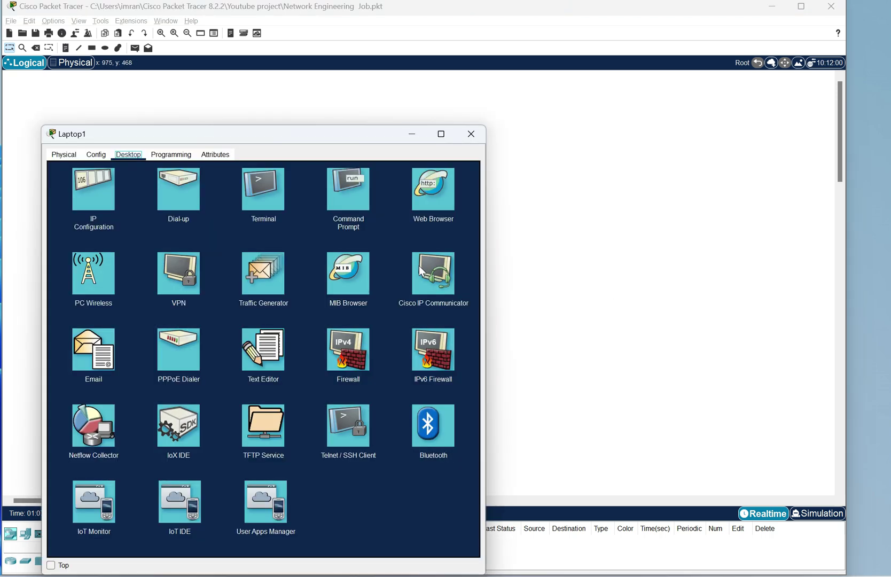
left_click(117, 202)
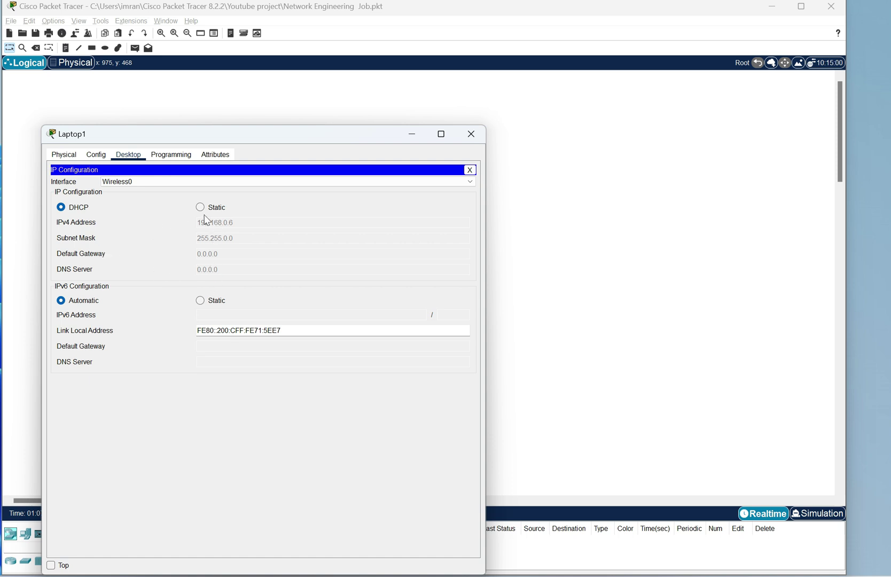
left_click(201, 207)
left_click(213, 222)
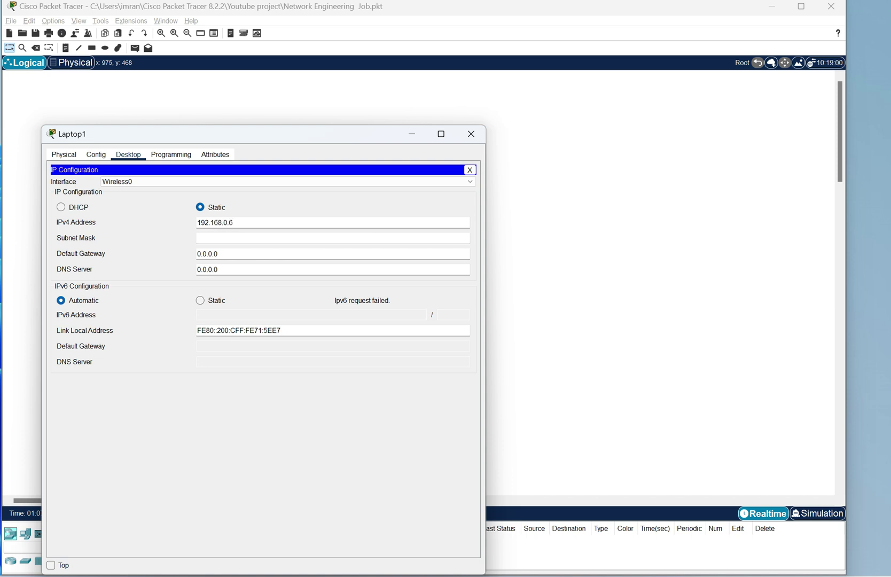
key("Tab")
Step: Try Laptop1's PC Wireless utility twice, dismissing the WMP300N/WPC300N interface error
left_click(470, 182)
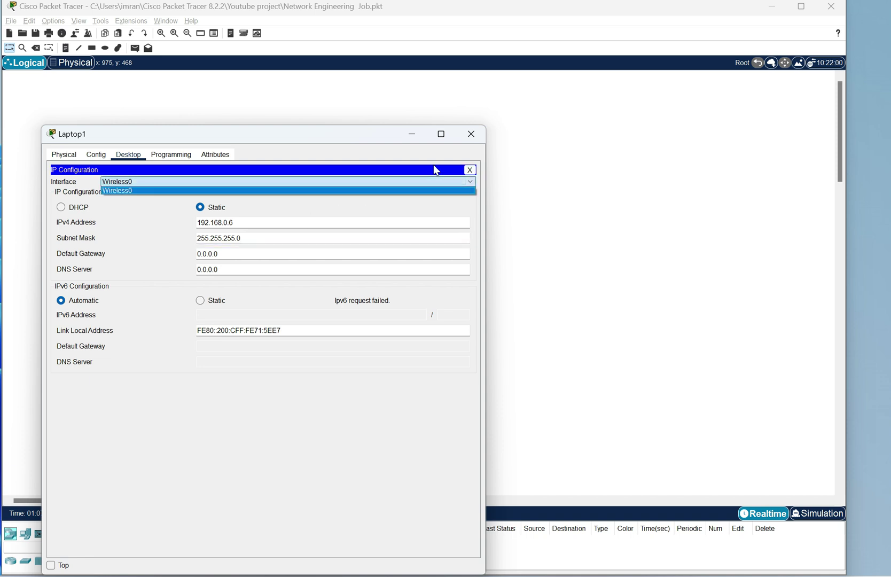
left_click(470, 169)
left_click(470, 169)
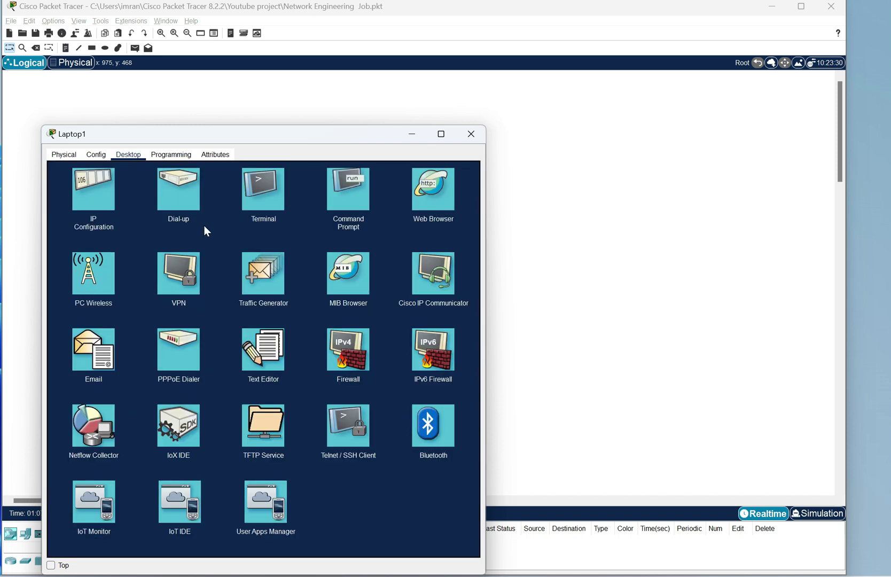
left_click(93, 276)
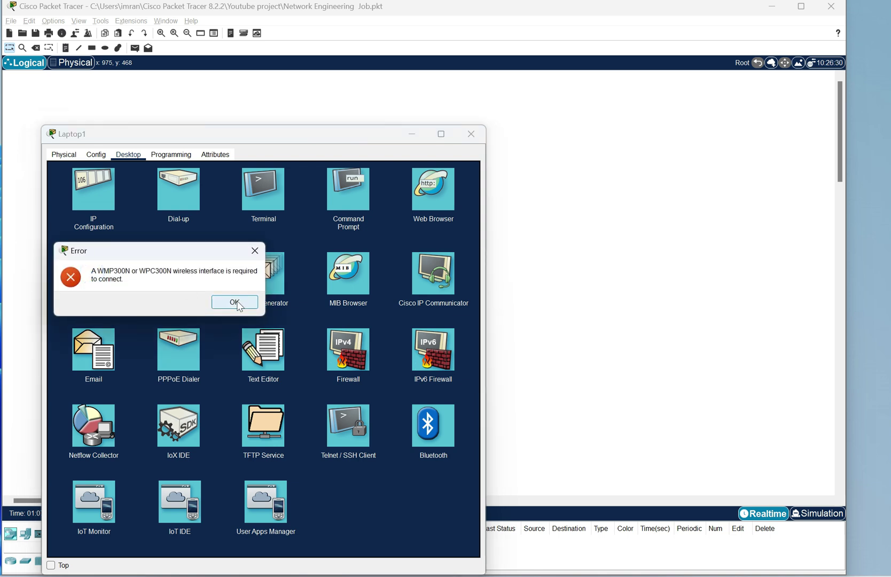
left_click(235, 303)
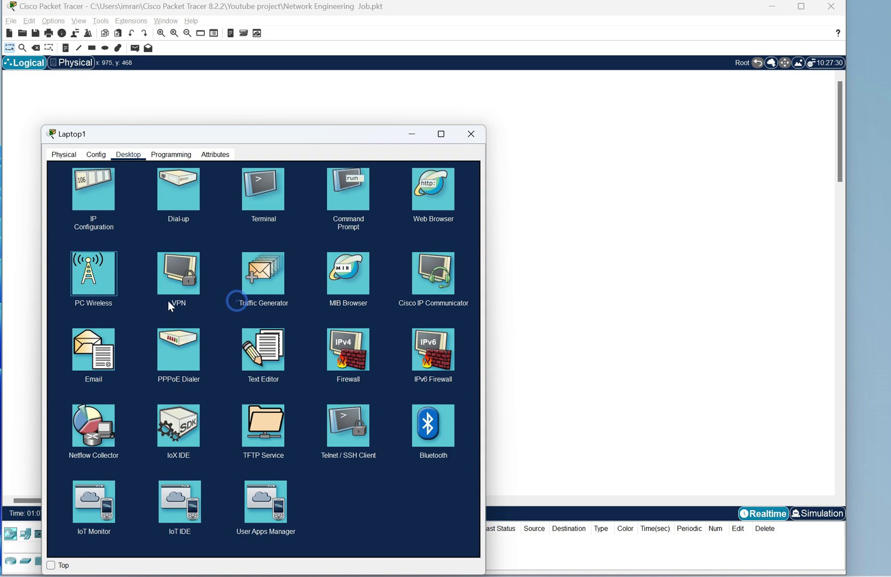
left_click(99, 274)
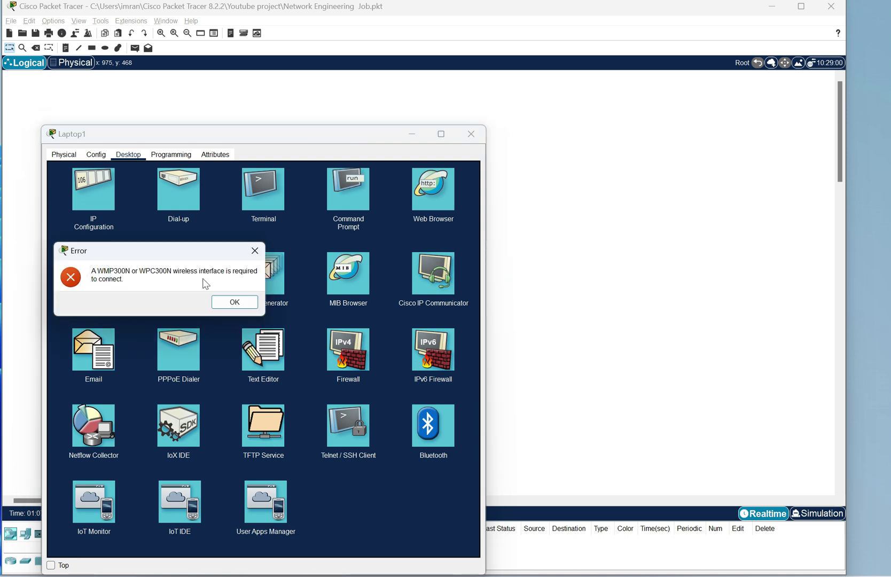
left_click(227, 302)
Step: Set Laptop1's Wireless0 to WPA2-PSK with the pass phrase on SSID ducky
left_click(91, 155)
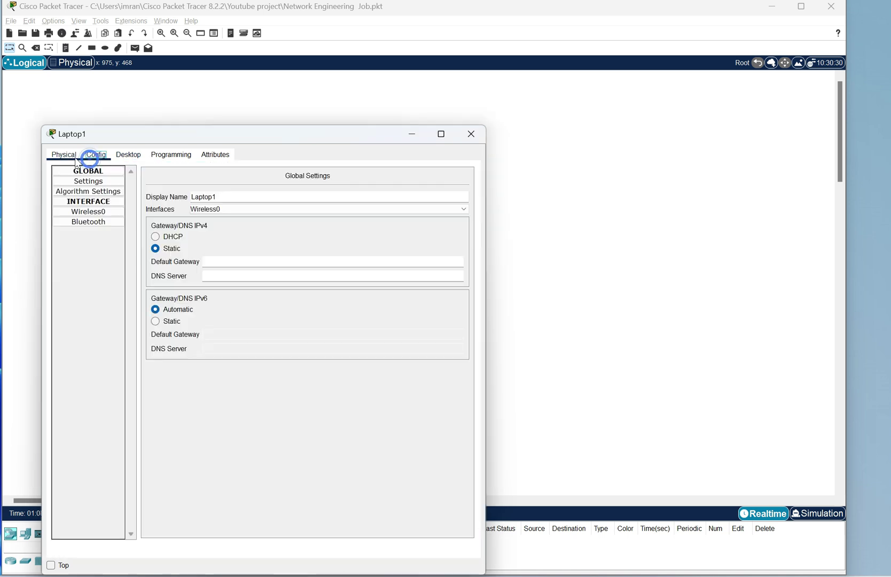
left_click(91, 212)
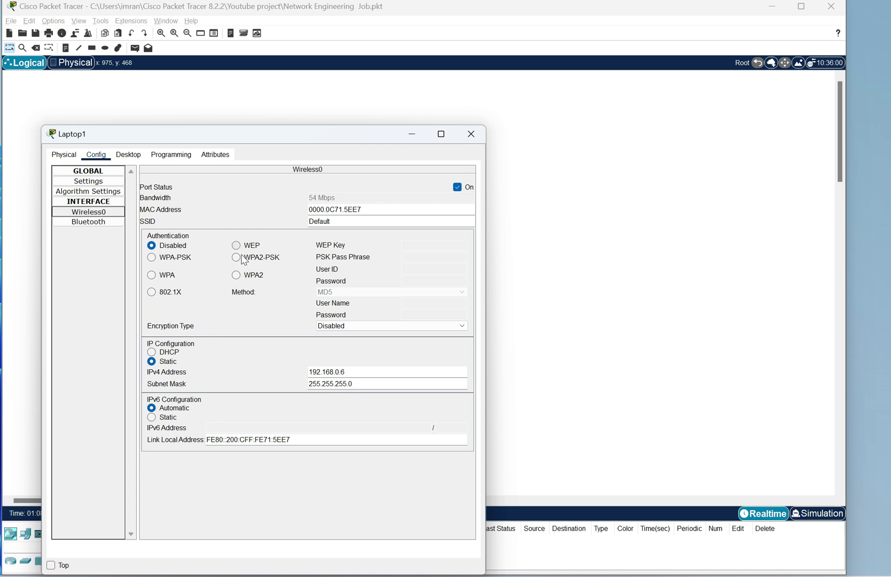
left_click(237, 258)
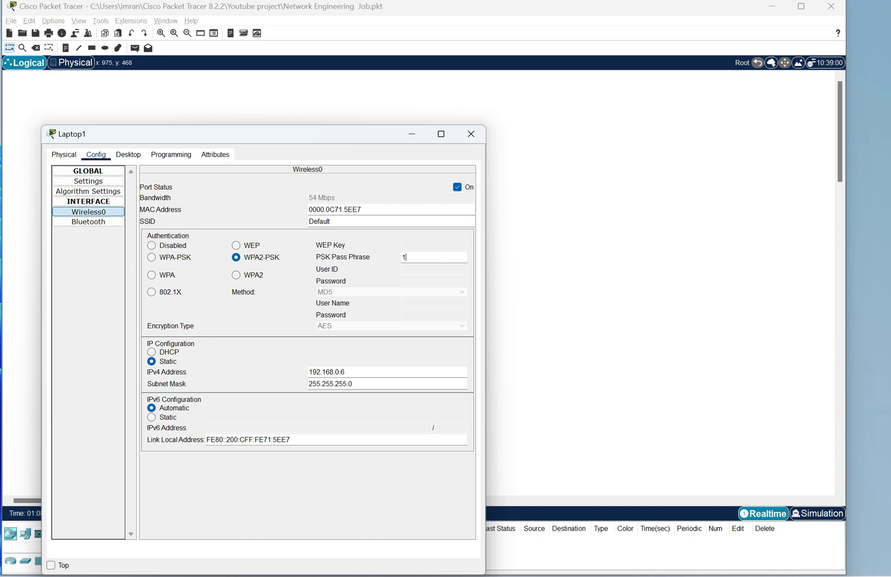
type("12345678")
key("Return")
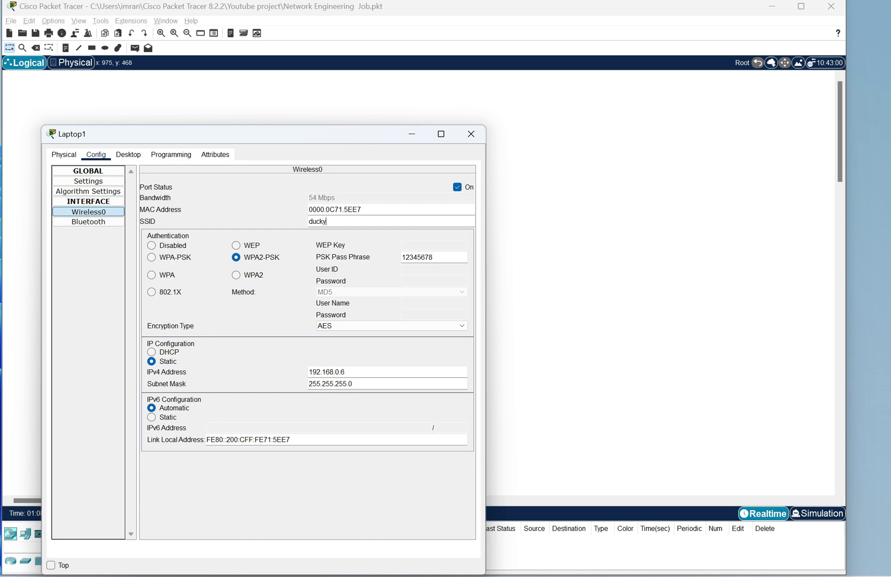
left_click(471, 134)
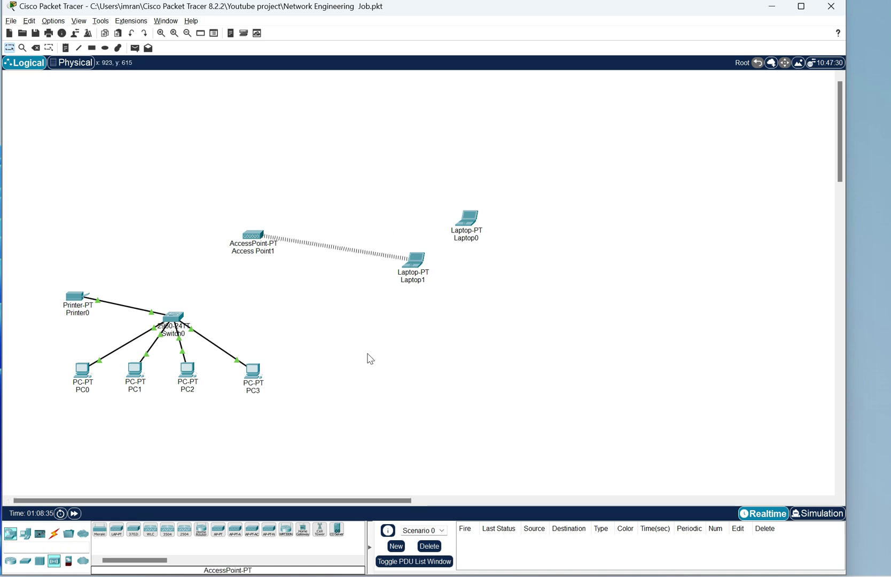
Step: Give Laptop0 static IP 192.168.0.7 with subnet mask 255.255.255.0
left_click(463, 220)
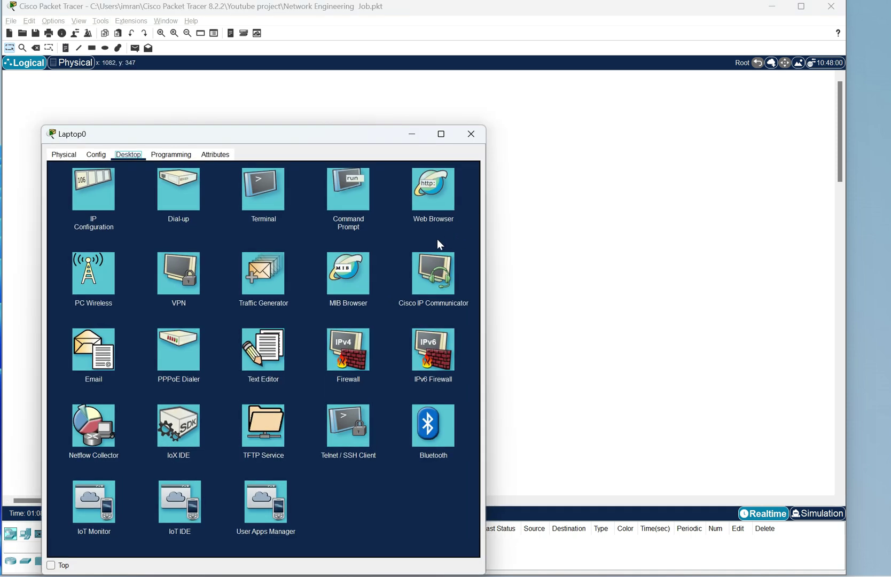
left_click(110, 199)
left_click(210, 207)
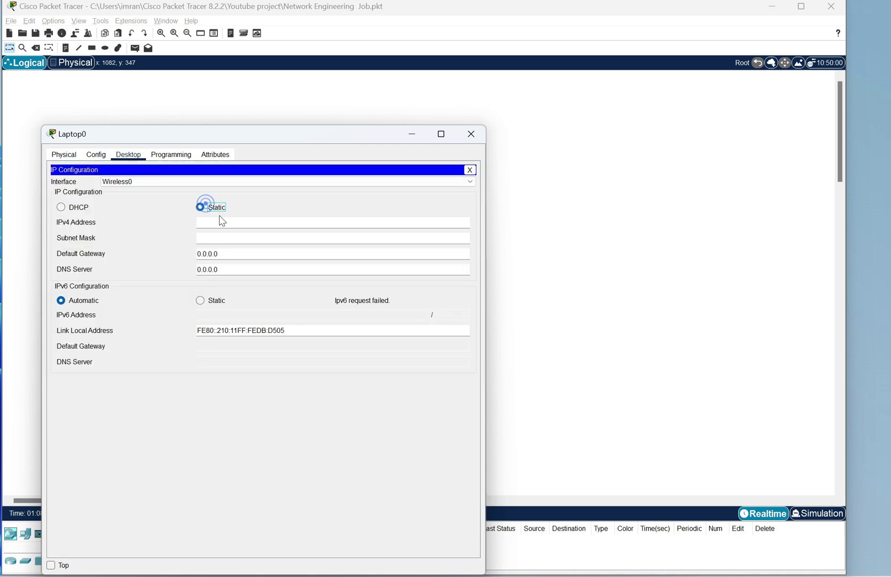
left_click(222, 221)
type("192.168.0.7")
left_click(230, 238)
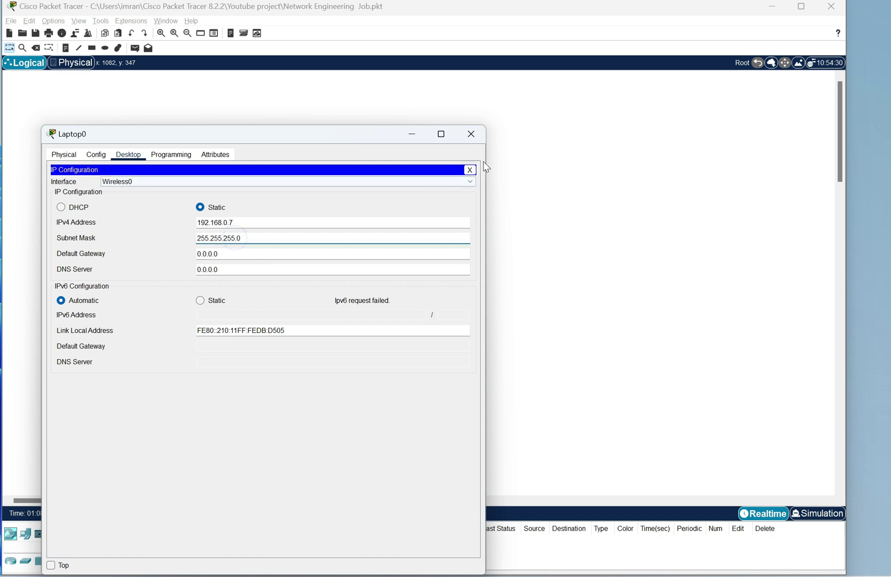
left_click(469, 169)
Step: In Laptop0's Wireless0 settings, replace the default SSID with ducky
left_click(99, 261)
left_click(235, 302)
left_click(64, 155)
left_click(96, 155)
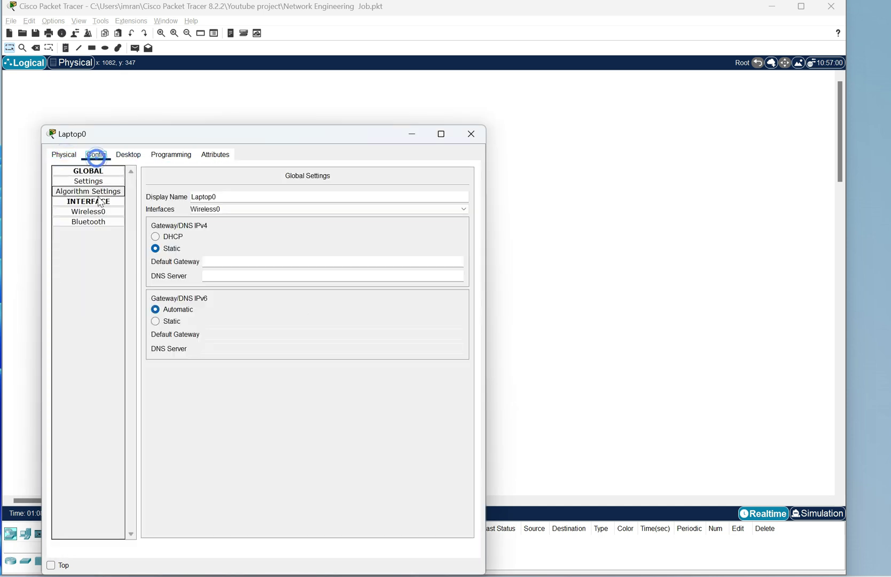
left_click(89, 212)
left_click(352, 221)
key("BackSpace")
key("BackSpace")
key("BackSpace")
key("BackSpace")
key("BackSpace")
key("BackSpace")
key("BackSpace")
type("dncba")
key("Tab")
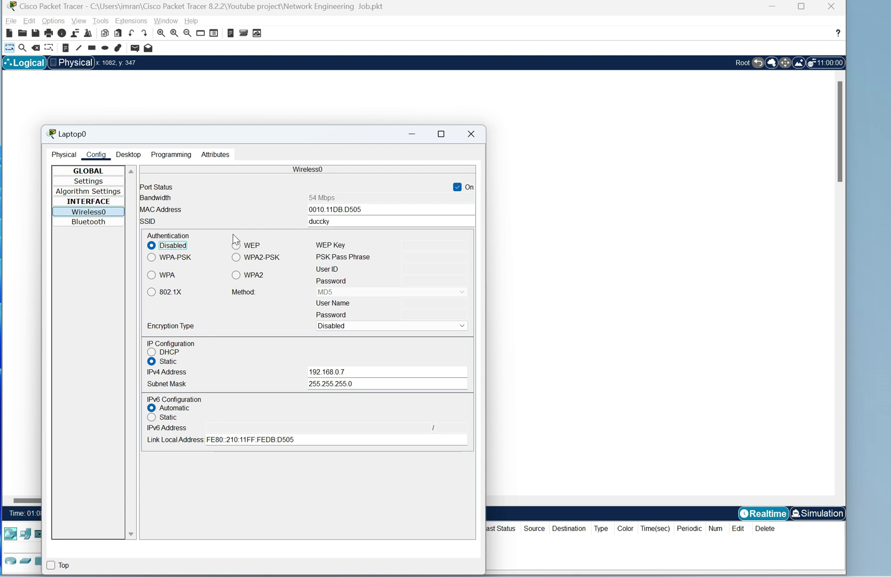
key("shift+Tab")
key("BackSpace")
Step: Switch Laptop0's wireless authentication to WPA2-PSK and enter the pass phrase
left_click(246, 259)
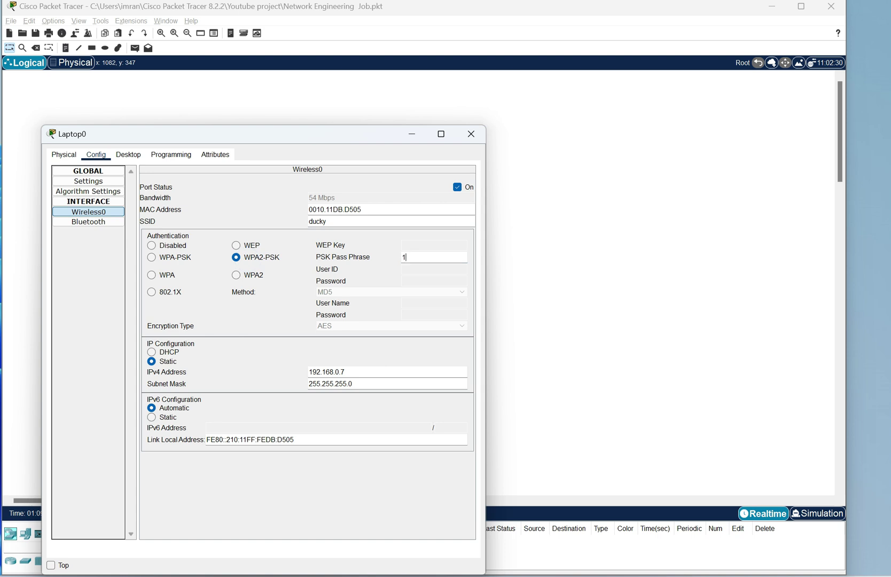
type("12345678")
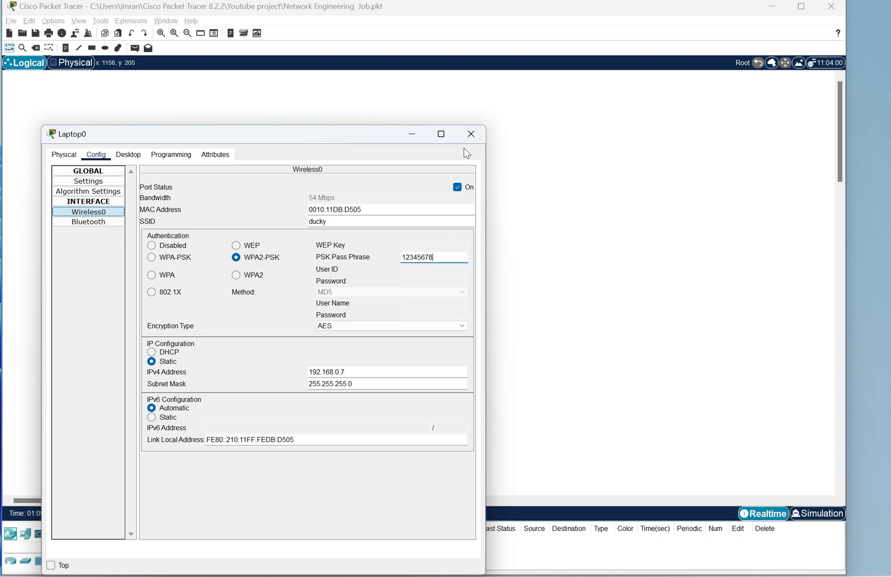
left_click(471, 133)
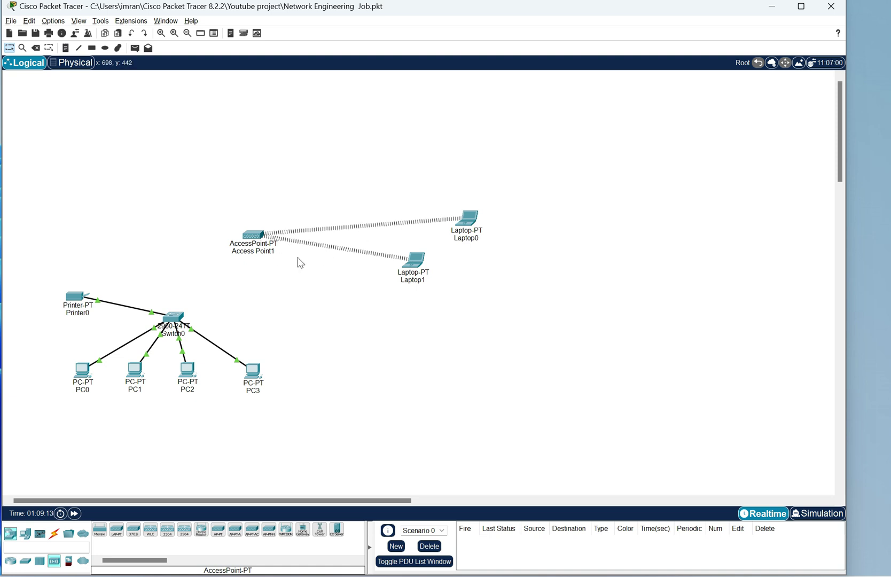
Step: Open Laptop1's Command Prompt and move its window off the topology
left_click(425, 260)
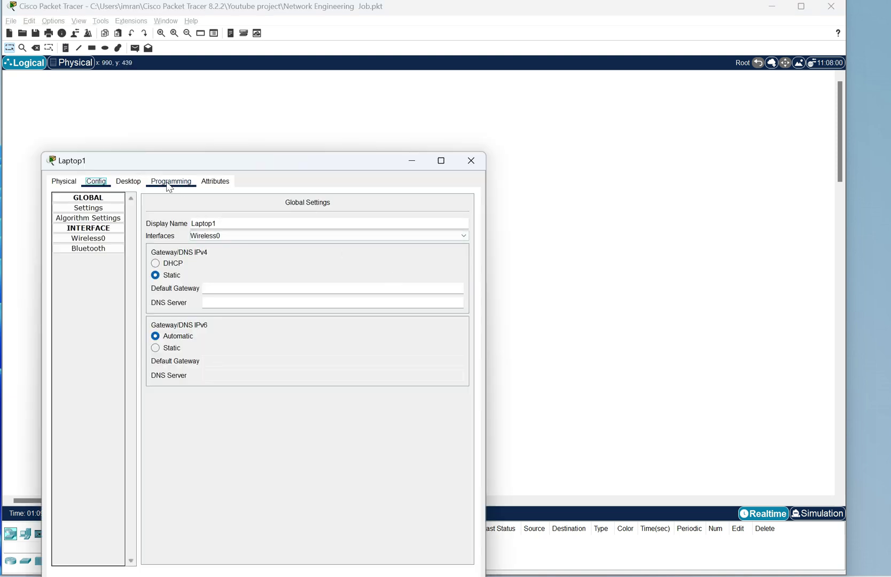
left_click(170, 182)
left_click(128, 181)
left_click(331, 239)
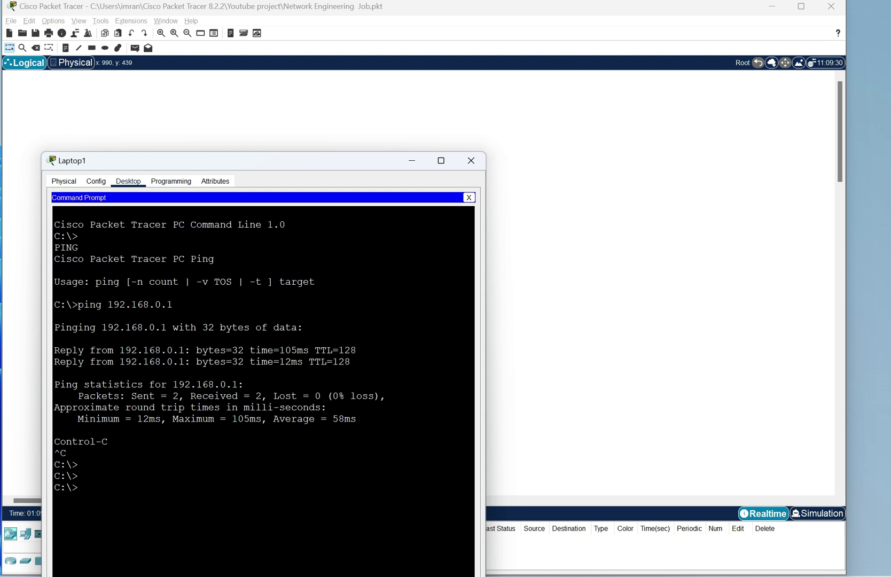
left_click_drag(312, 163, 650, 75)
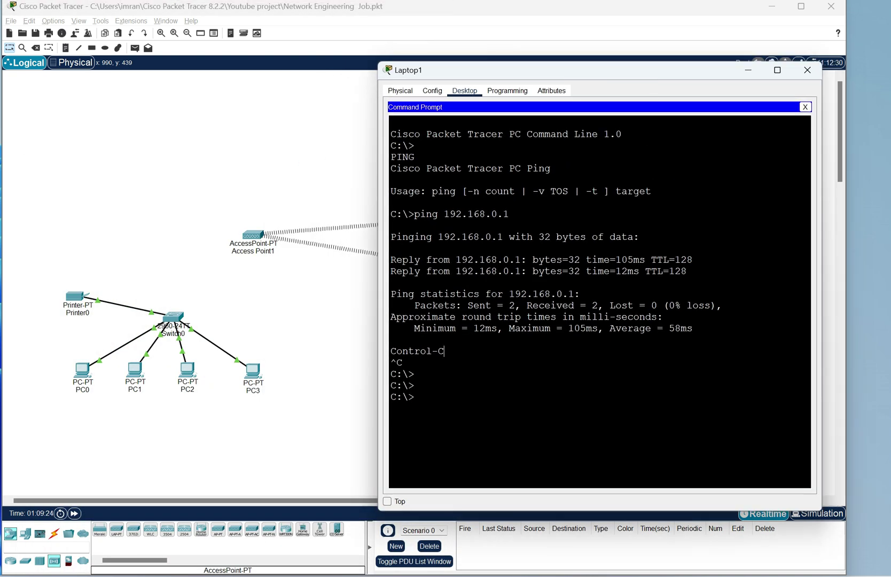
Step: Ping 192.168.0.6 and then 192.168.0.7 from Laptop1
key("Up")
key("Return")
key("ctrl+c")
key("Up")
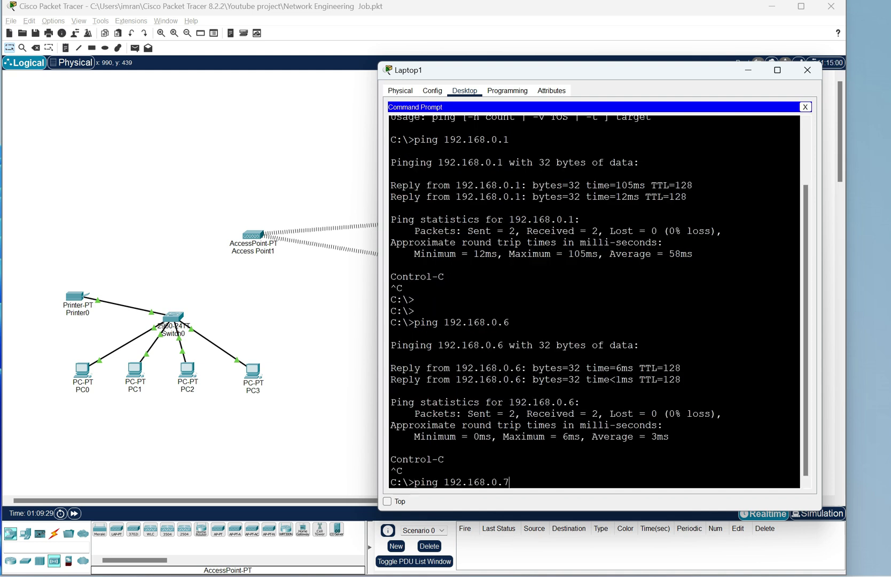
type("7")
key("Return")
key("ctrl+c")
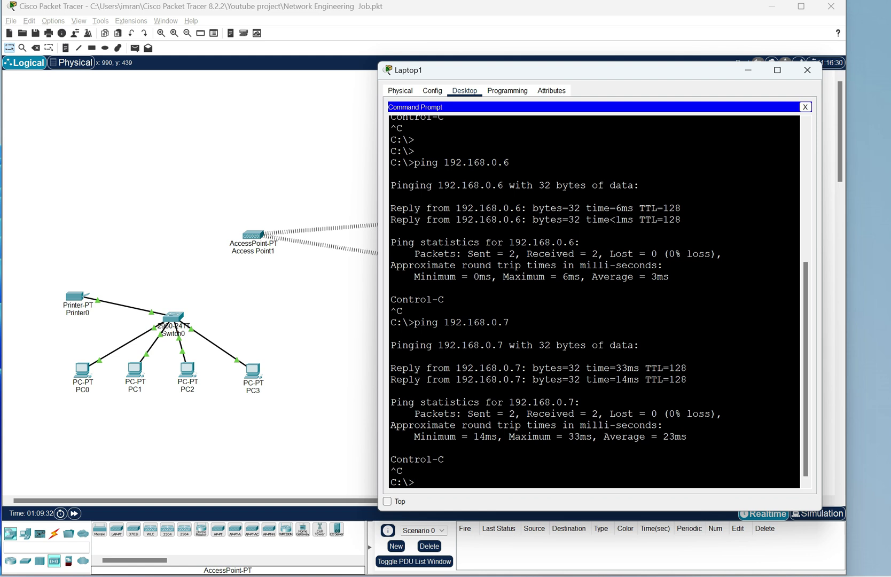
Step: Ping 192.168.0.5 from Laptop1, then close its window
key("Up")
key("BackSpace")
type("5")
key("Return")
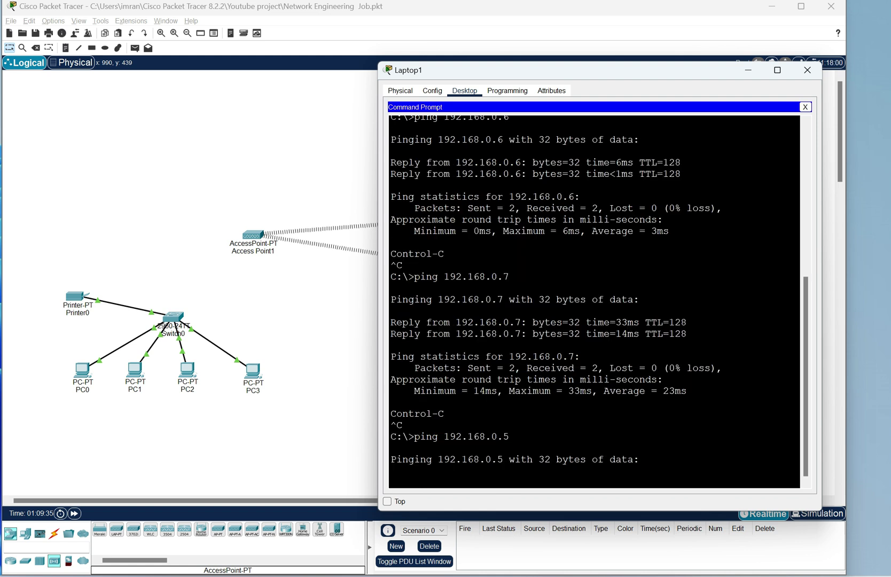
key("alt+F4")
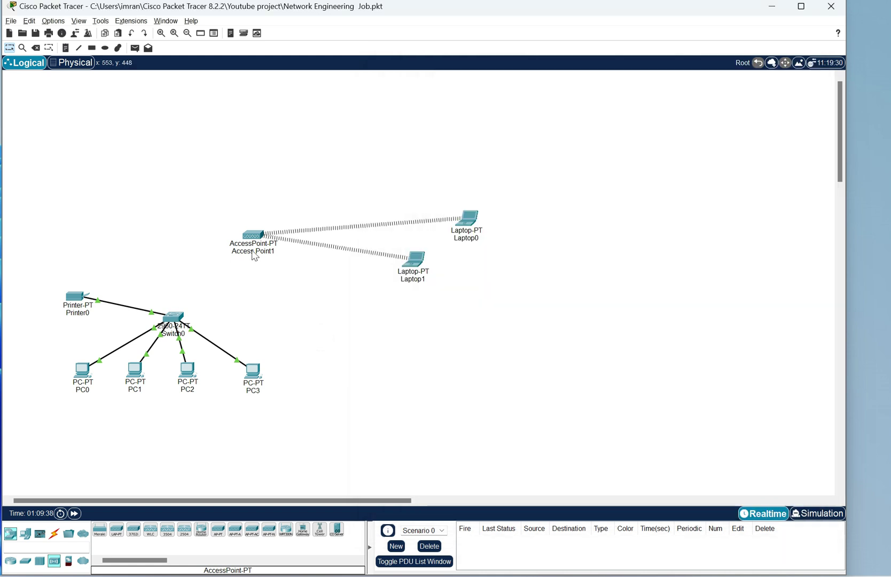
Step: Cable a free Switch0 port to Access Point1's Port 0 with copper straight-through
left_click(54, 534)
left_click(133, 529)
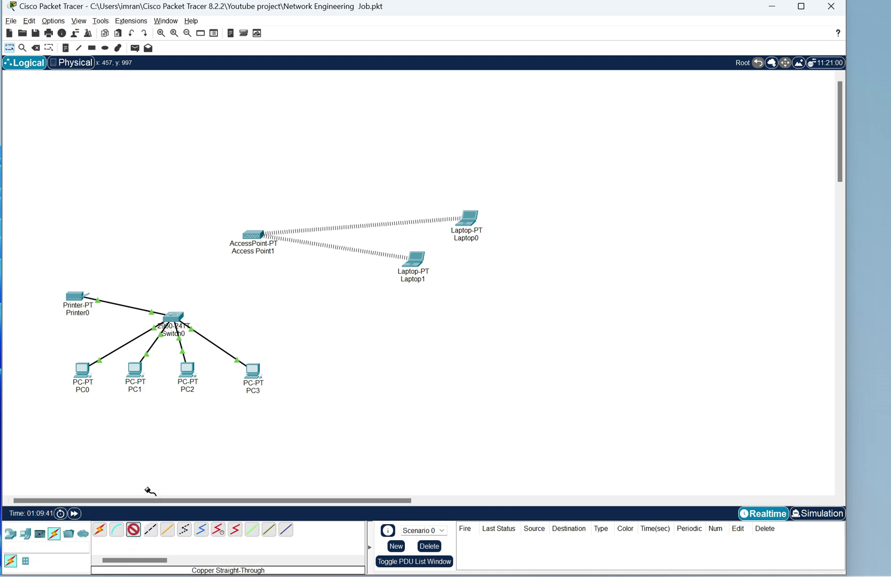
left_click(174, 316)
left_click(194, 341)
left_click(253, 236)
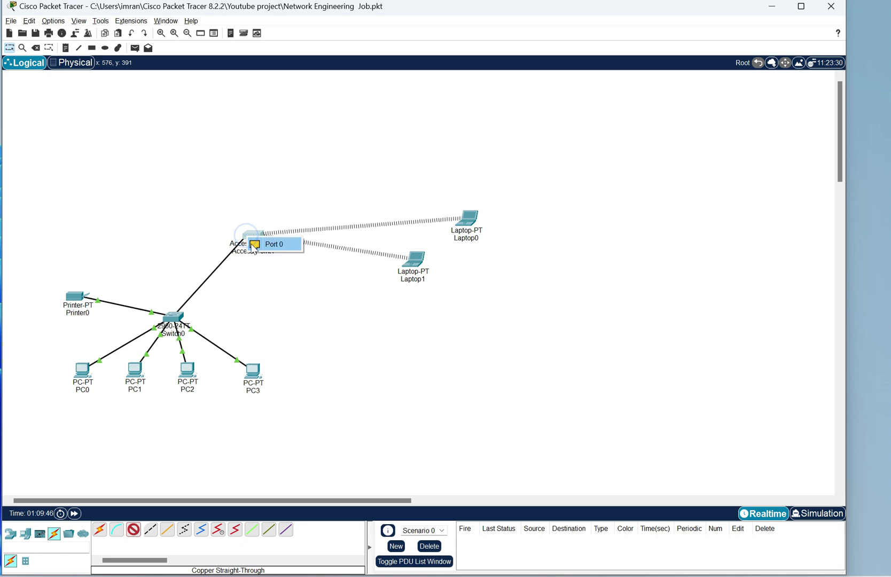
left_click(262, 243)
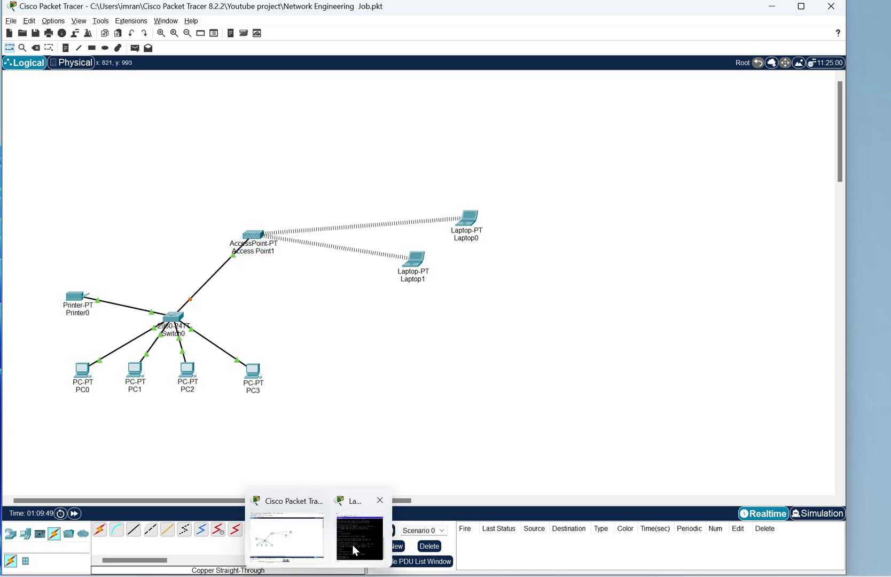
Step: Rerun the ping to printer 192.168.0.5 on Laptop1 until it succeeds, then close Command Prompt
left_click(355, 544)
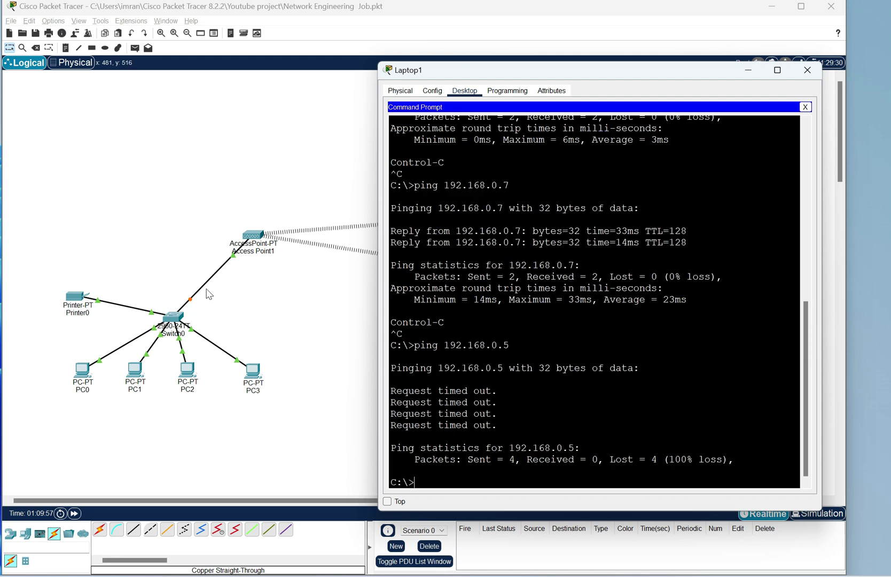
key("Up")
key("Return")
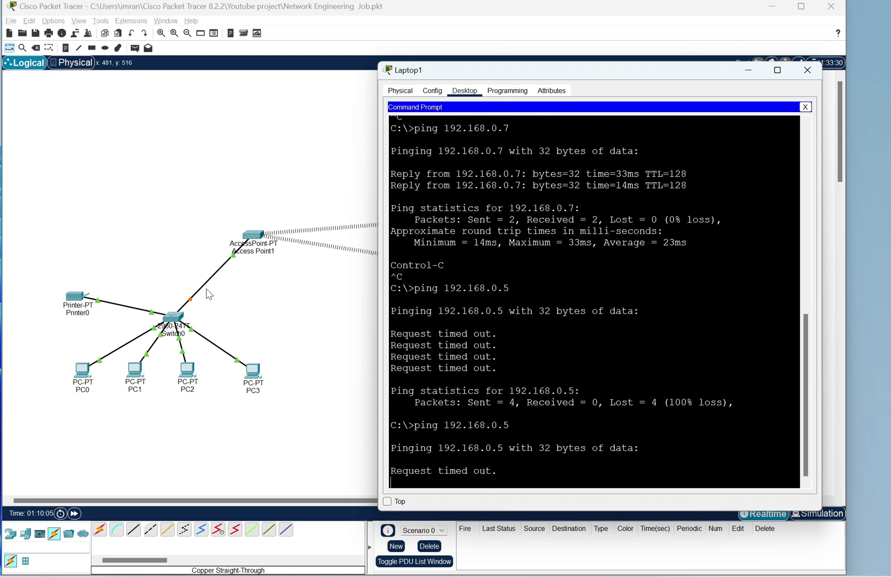
left_click_drag(492, 76, 602, 71)
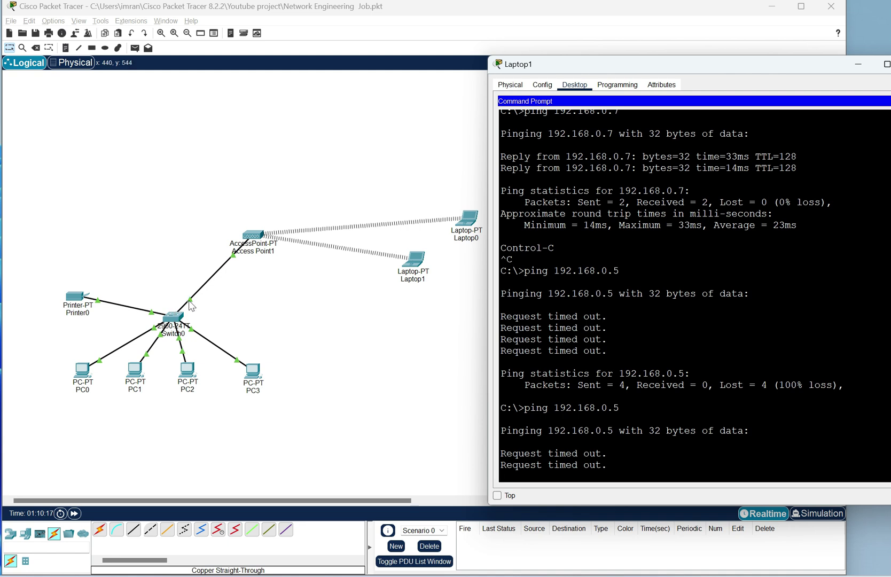
left_click_drag(609, 385, 584, 385)
key("Up")
key("Return")
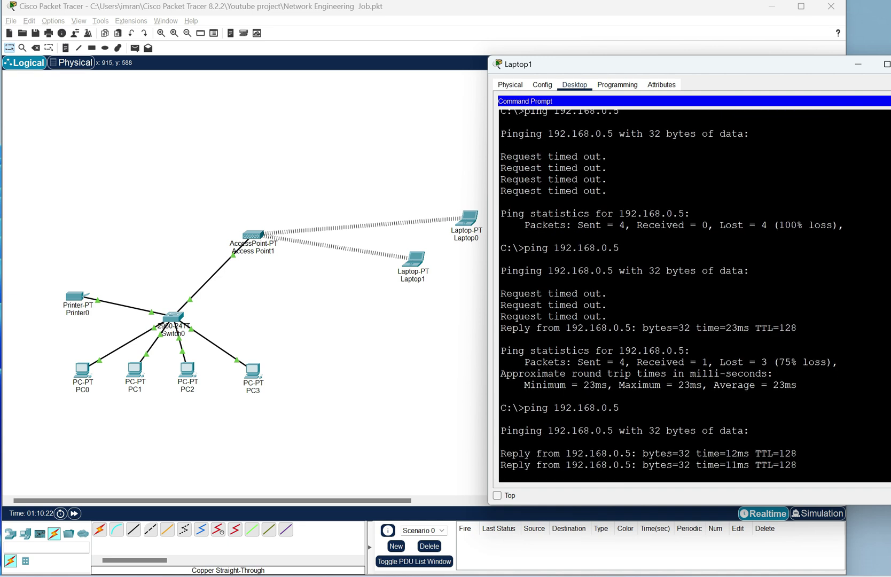
left_click_drag(697, 65, 502, 71)
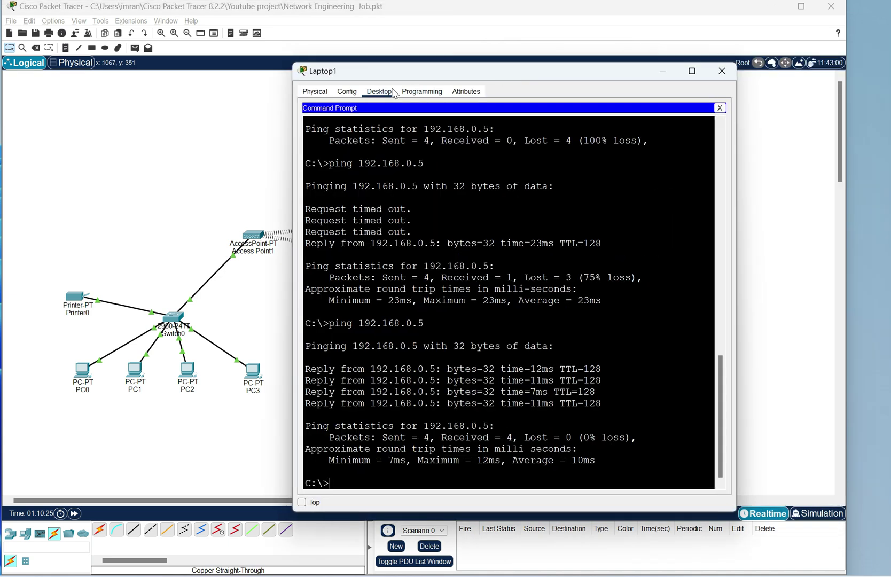
left_click(719, 108)
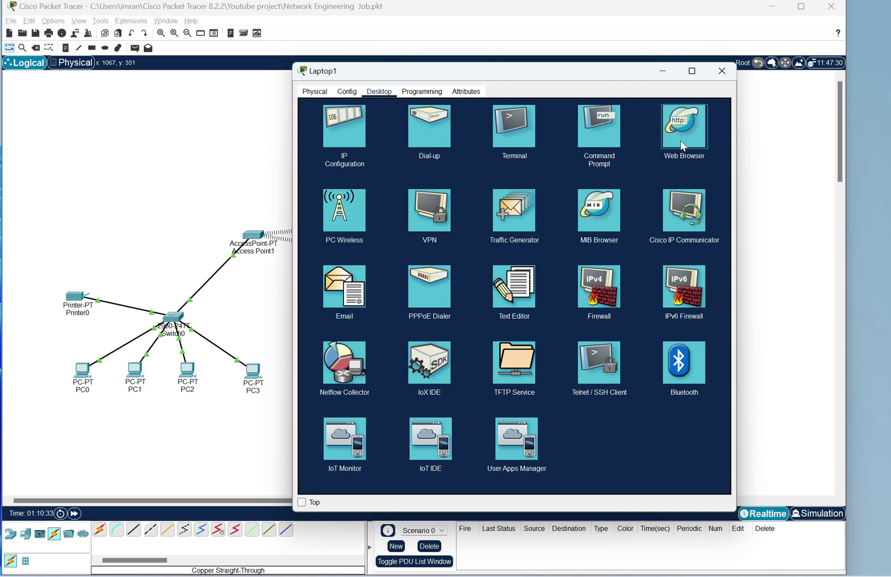
left_click(700, 122)
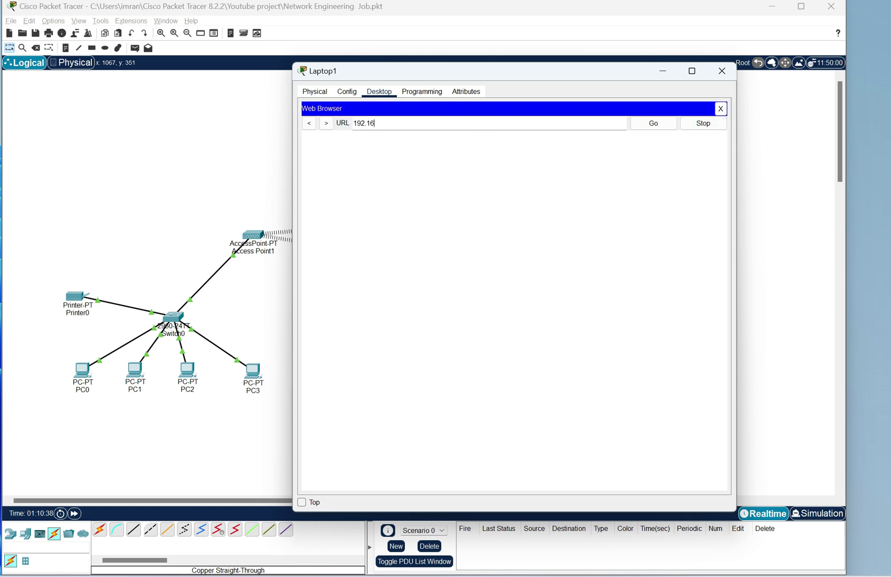
type("192.168.0.5")
key("Return")
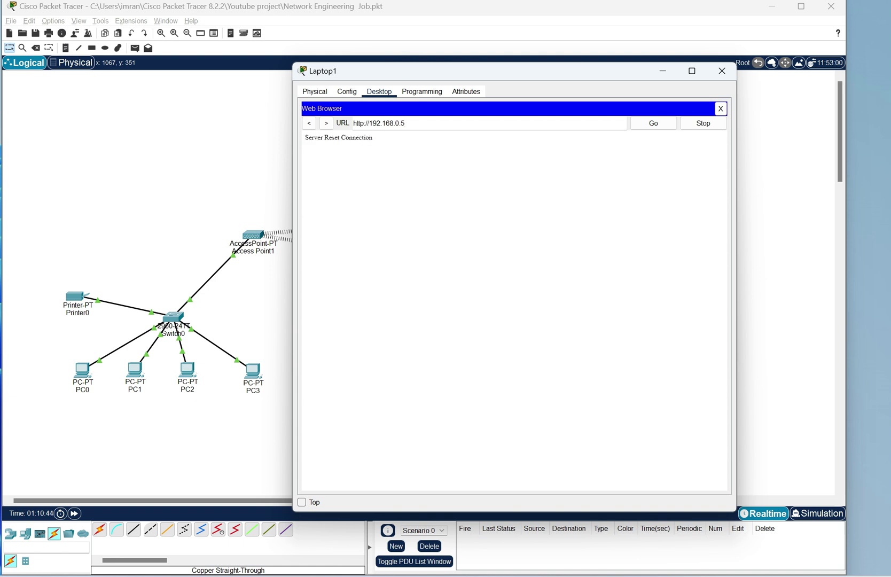
Step: Review Printer0's tabs and confirm FastEthernet0 is static 192.168.0.5, mask 255.255.255.0
left_click(77, 296)
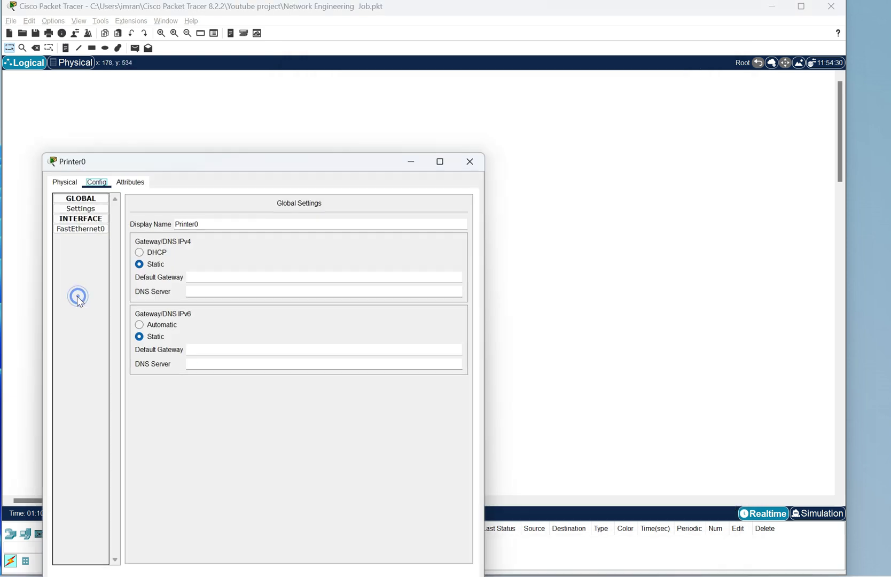
left_click(102, 186)
left_click(64, 181)
left_click(96, 181)
left_click(122, 182)
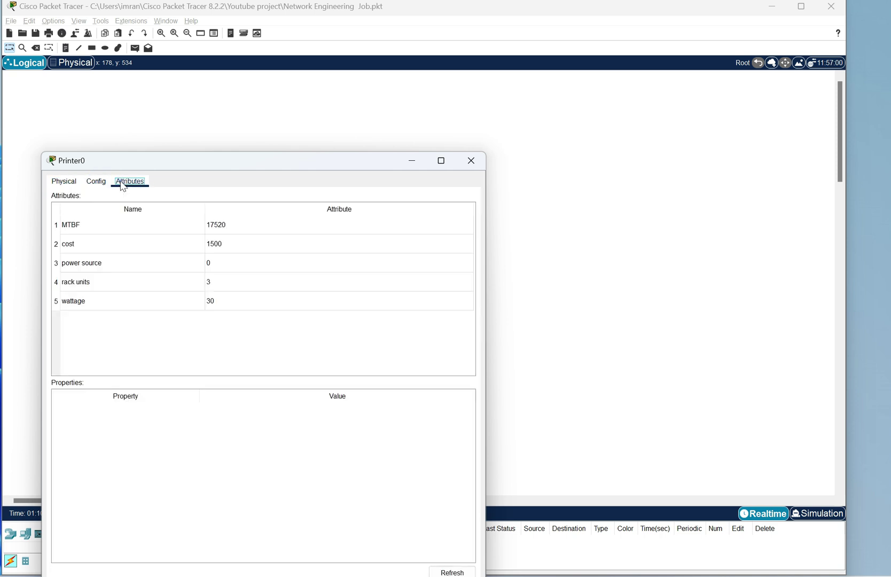
left_click(96, 182)
left_click(86, 228)
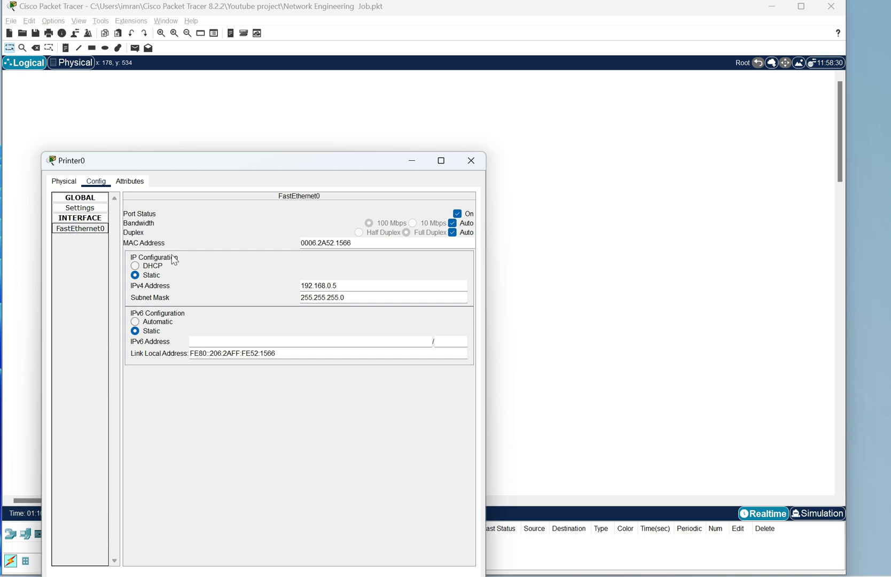
left_click(158, 267)
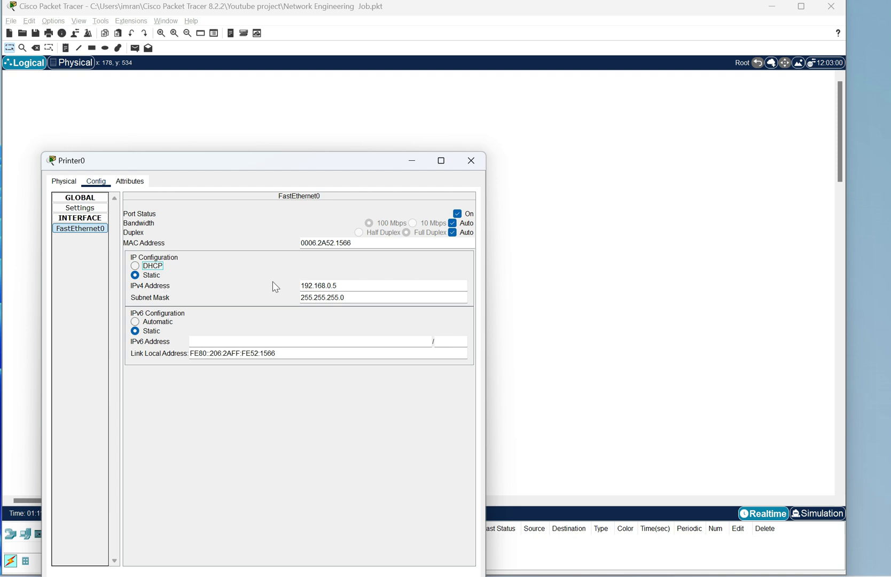
left_click(471, 161)
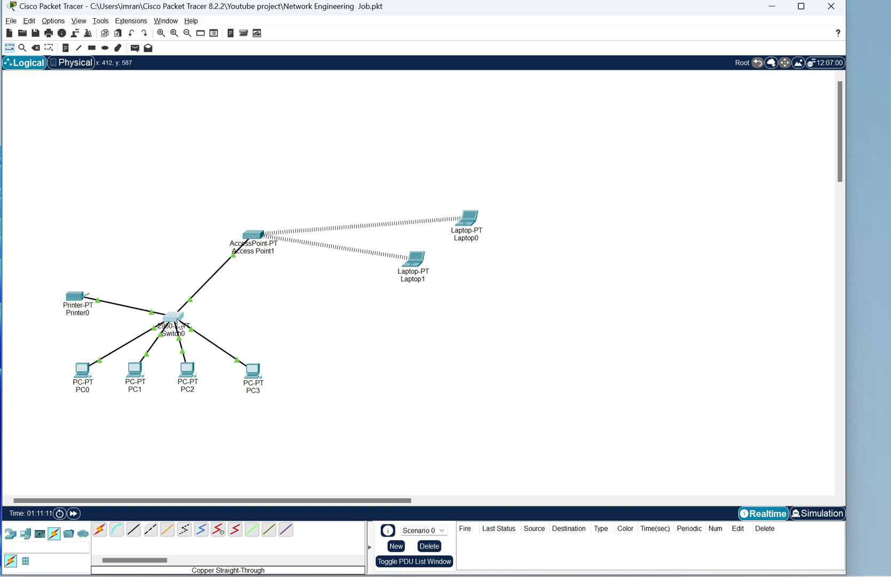
Step: Open Switch0's CLI and reposition and widen its window
double_click(174, 318)
left_click(122, 155)
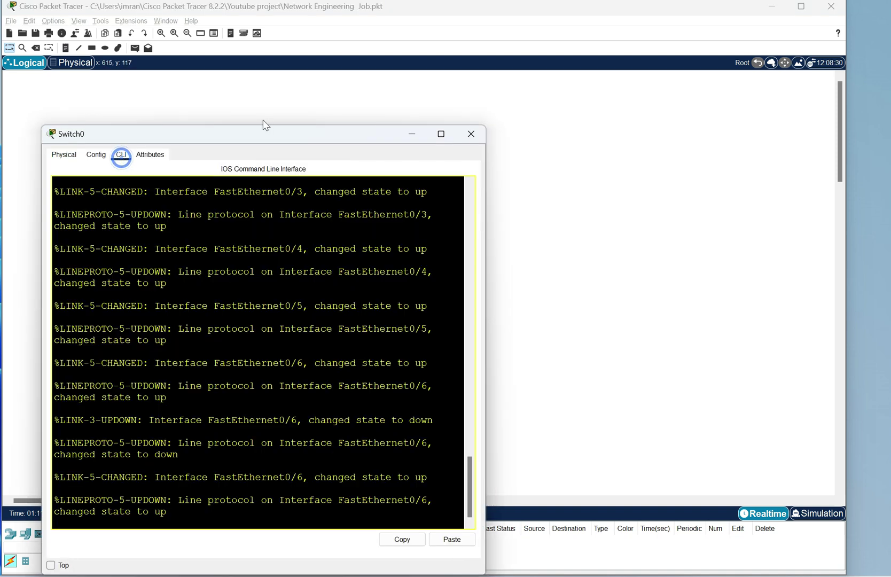
left_click_drag(251, 135, 506, 105)
left_click_drag(297, 258, 114, 284)
left_click_drag(484, 106, 587, 64)
Step: Abort a mistyped command's name lookup at the Switch0 prompt
key("Return")
key("Return")
type("e")
key("BackSpace")
type("w")
key("Return")
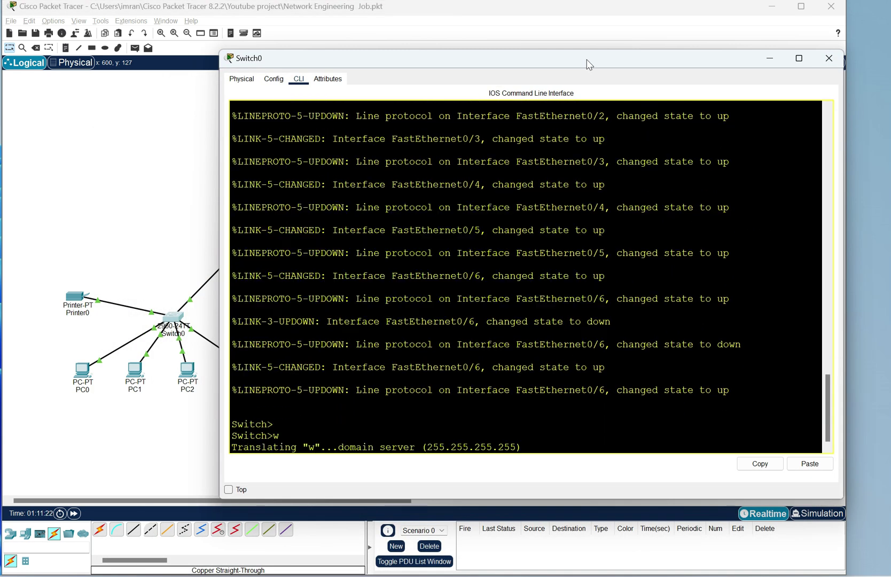
key("ctrl+shift+6")
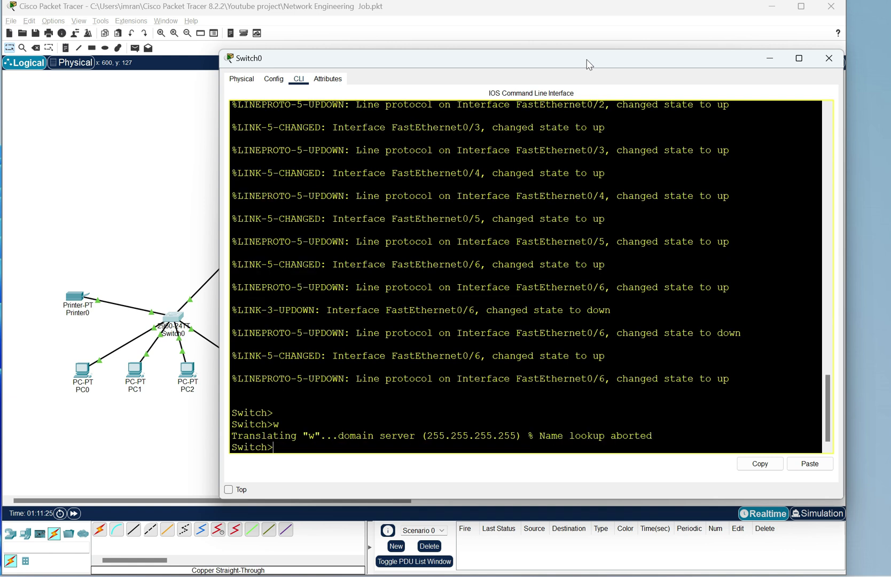
Step: Enter privileged mode with en and run show mac address-table
type("en")
key("Return")
key("Return")
key("Return")
type("sho")
key("Tab")
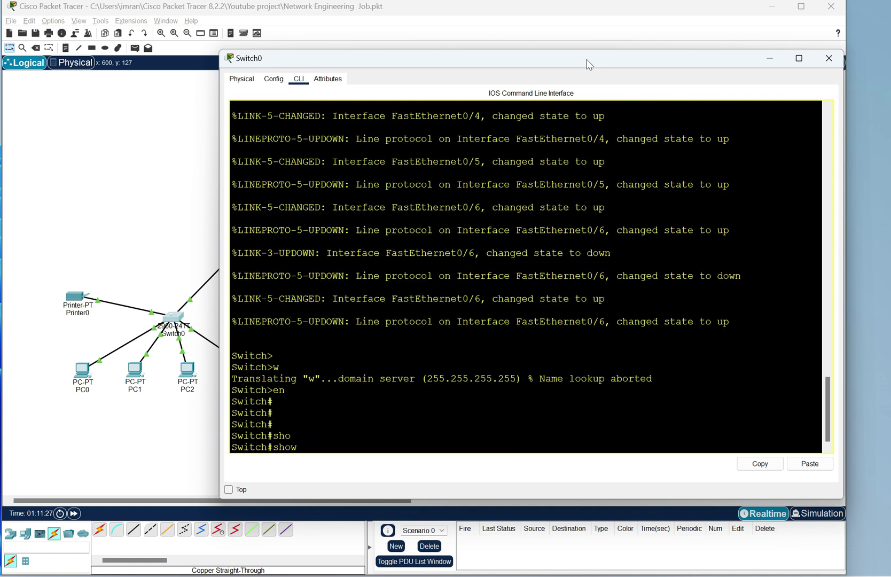
type("mac ad")
key("Tab")
key("Return")
key("Return")
key("Return")
key("Return")
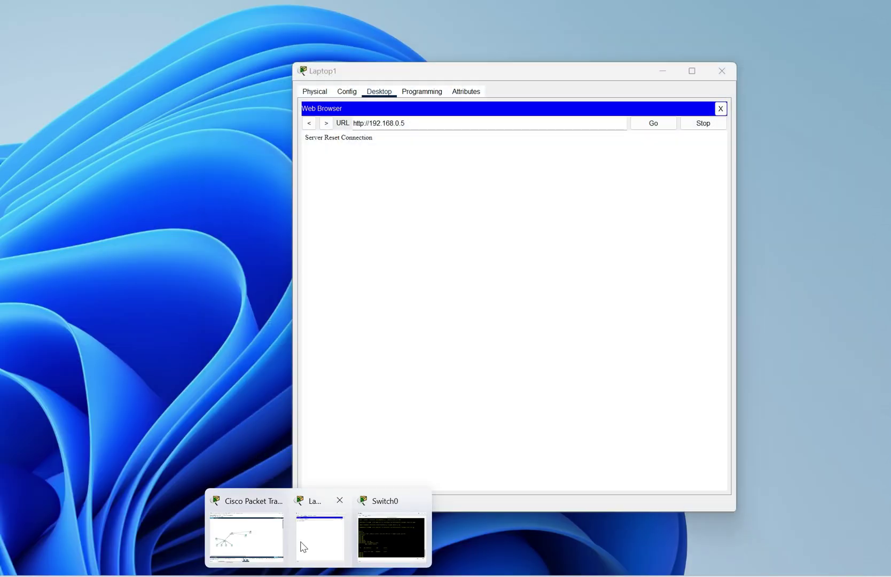
Step: Close Laptop1's Web Browser and open its Command Prompt
left_click(303, 546)
left_click(422, 94)
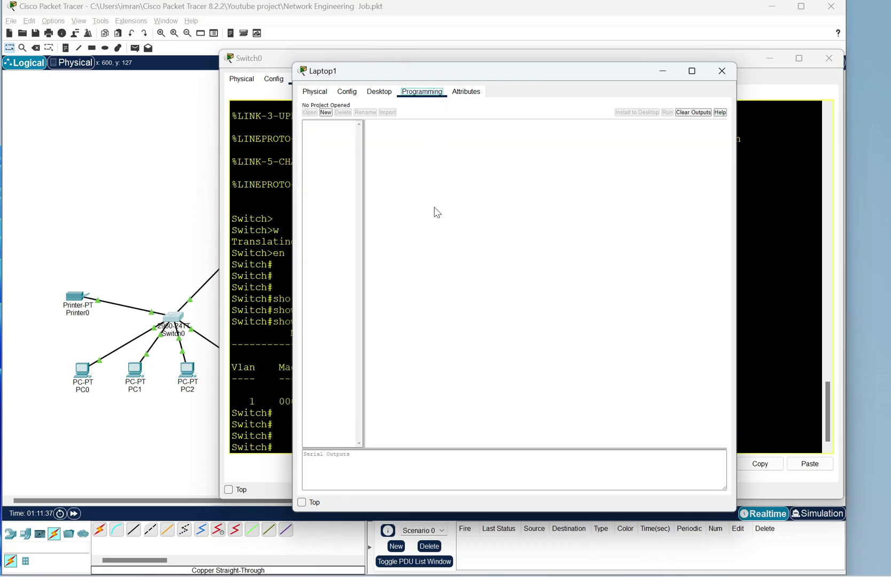
left_click(389, 95)
left_click(721, 109)
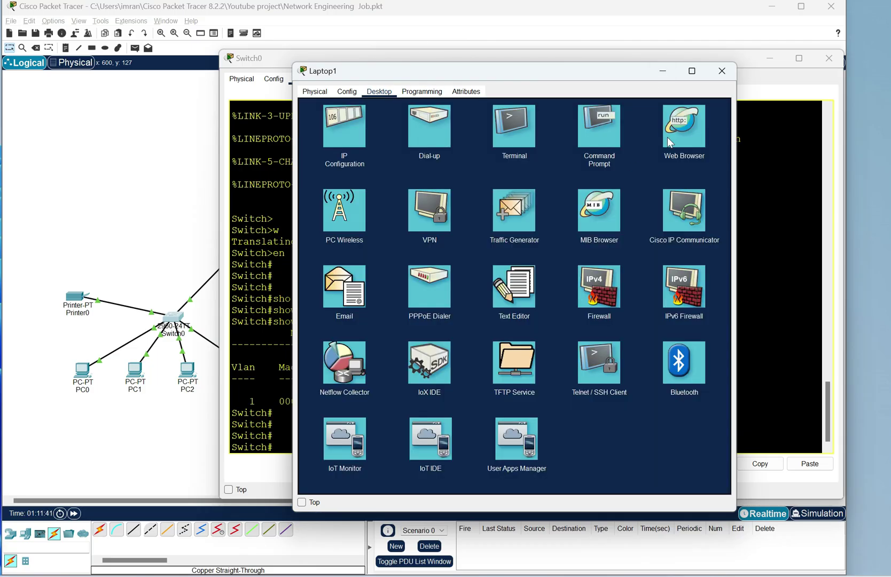
left_click(599, 128)
Step: Ping 192.168.0.5 and then 192.168.0.7 from Laptop1, stopping each with Ctrl+C
key("Return")
key("Up")
key("Return")
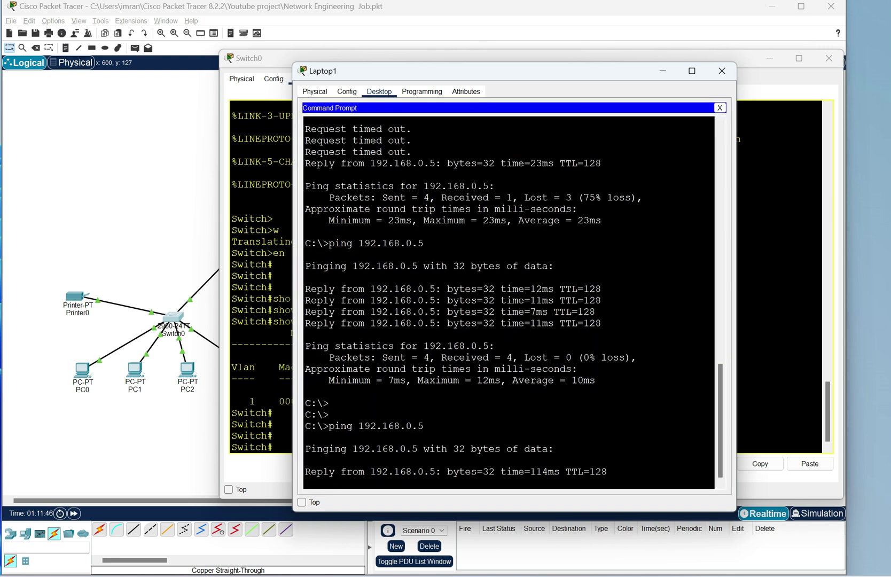
key("ctrl+c")
key("Up")
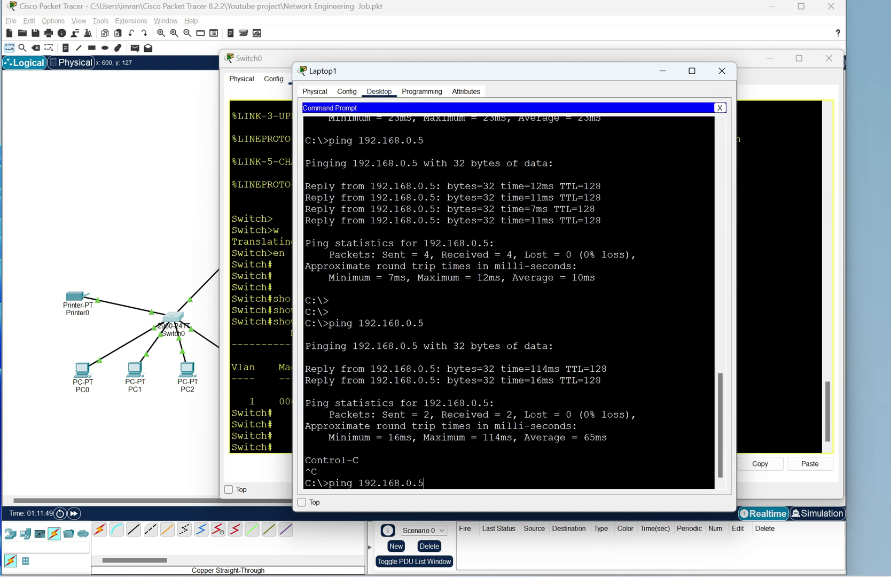
type("7")
key("Return")
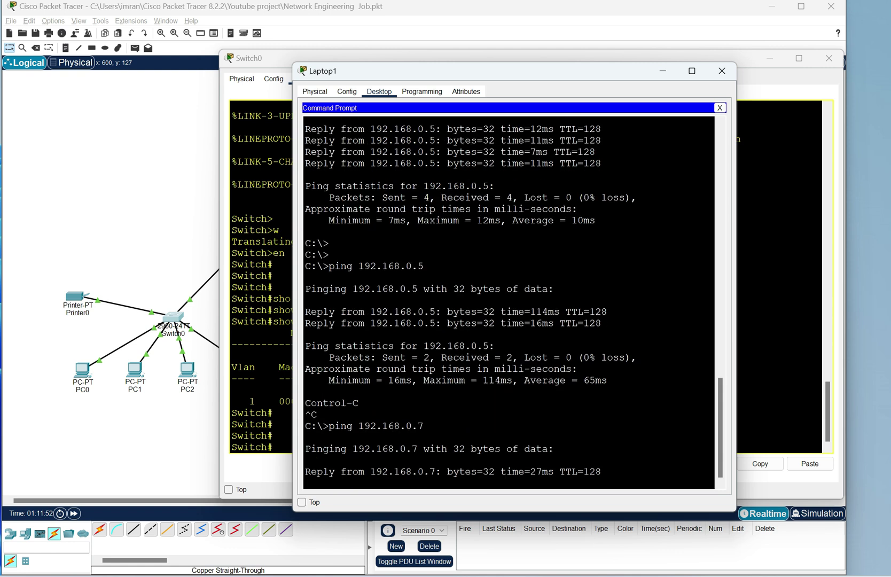
key("ctrl+c")
Step: Rerun show mac address-table on Switch0 and highlight its two Fa0/6 entries
left_click(278, 298)
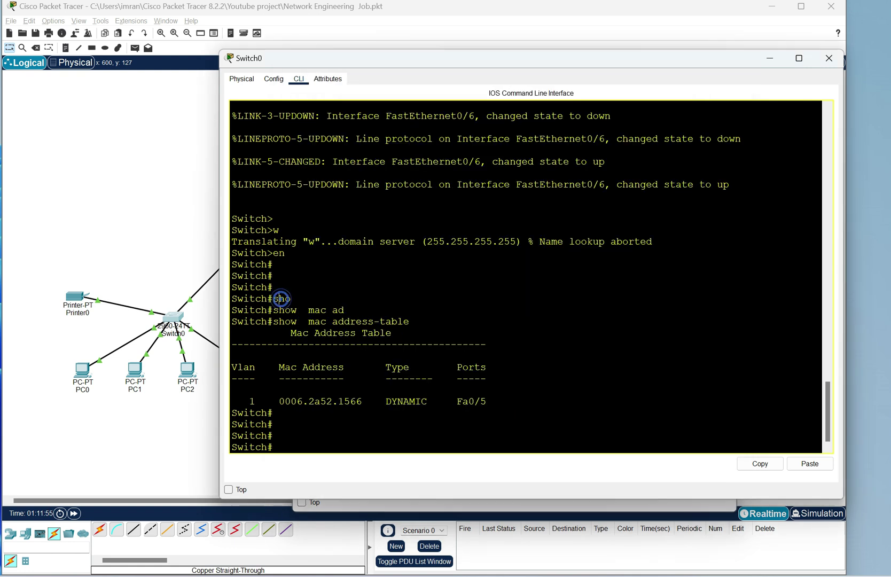
key("Up")
key("Return")
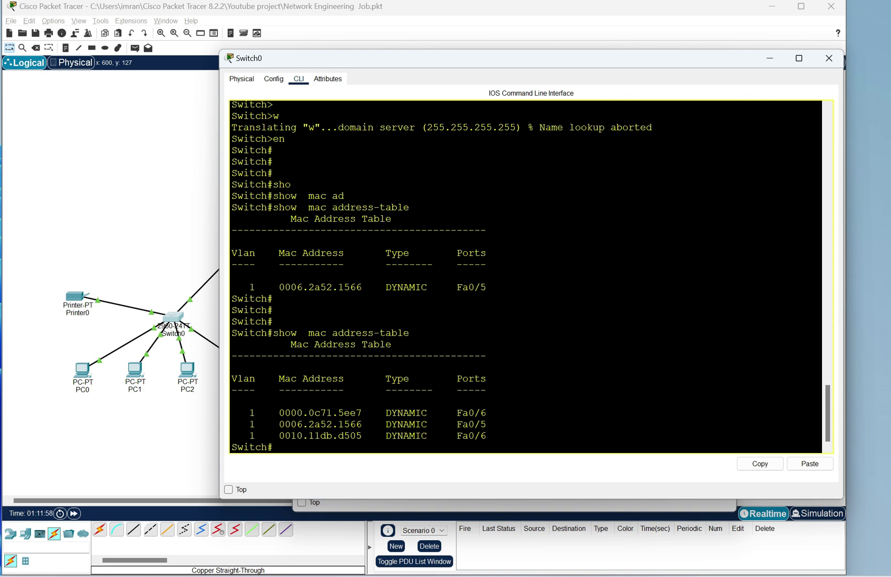
left_click_drag(487, 436, 266, 436)
left_click_drag(486, 412, 273, 413)
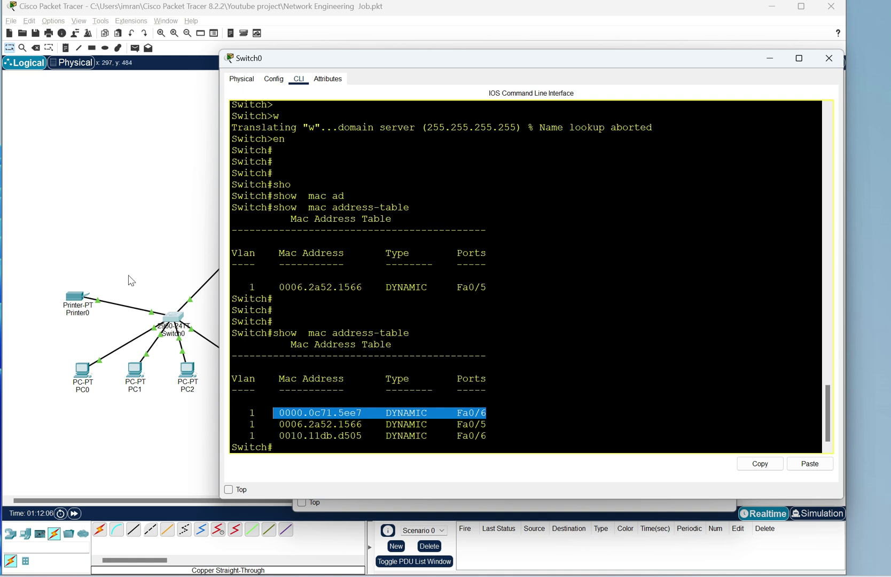
left_click(167, 214)
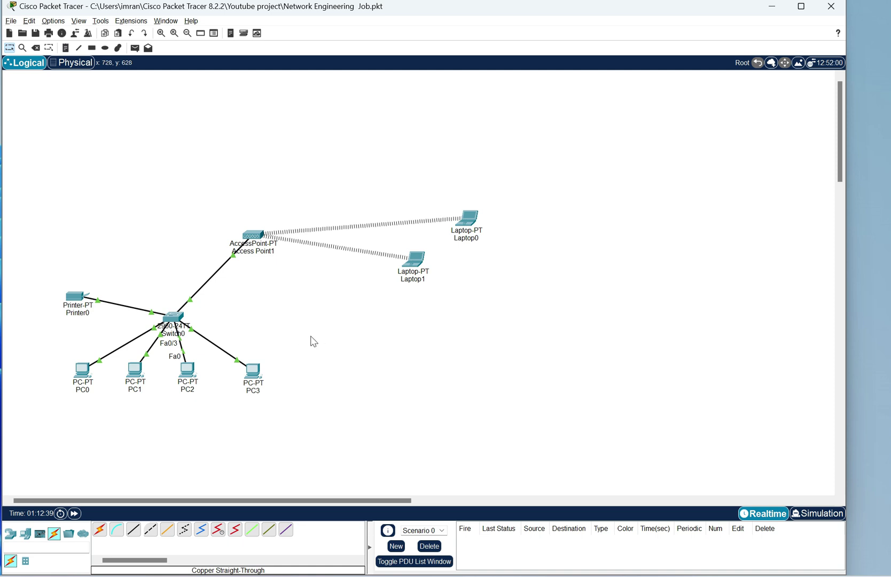
Step: Bring up Microsoft Whiteboard and pan to the intro text and OSI model diagram
mouse_move(319, 576)
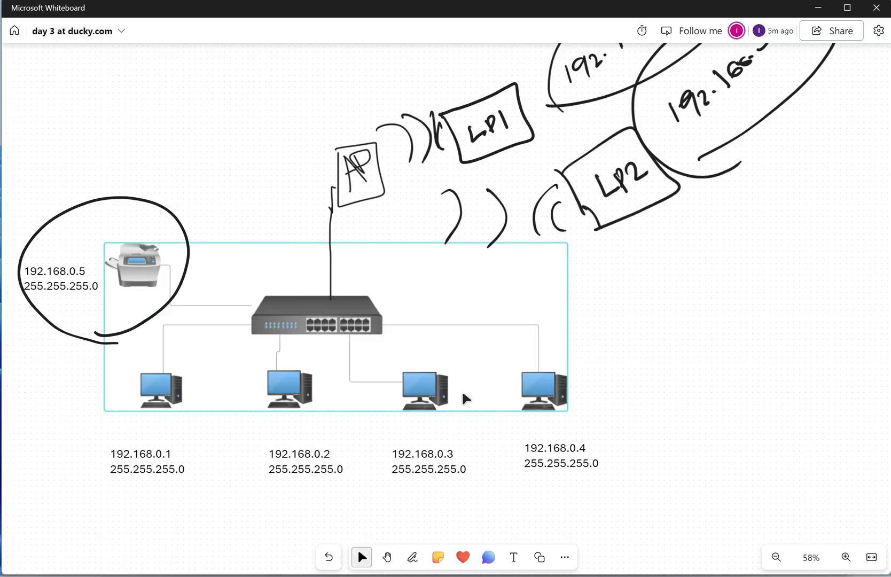
scroll(625, 427, "down", 3)
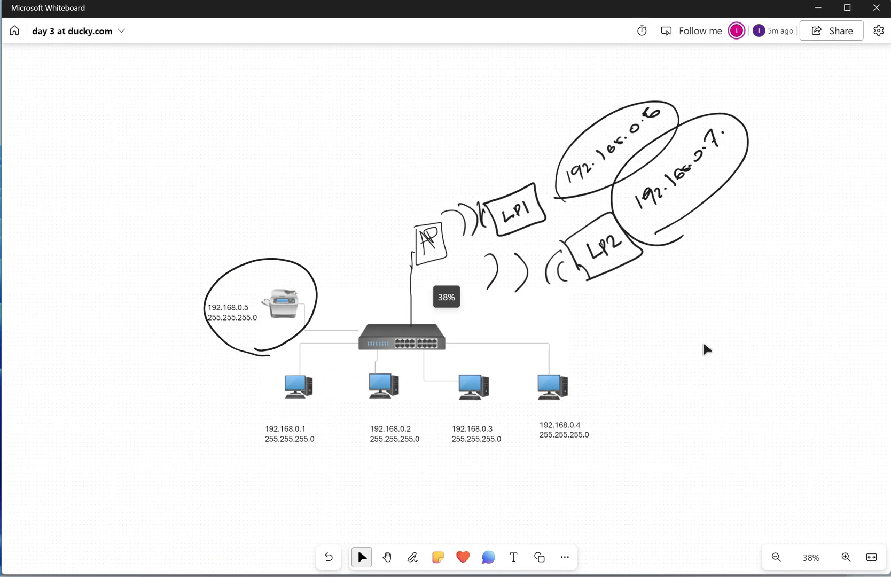
left_click(387, 558)
left_click_drag(820, 128, 823, 378)
left_click_drag(613, 192, 669, 266)
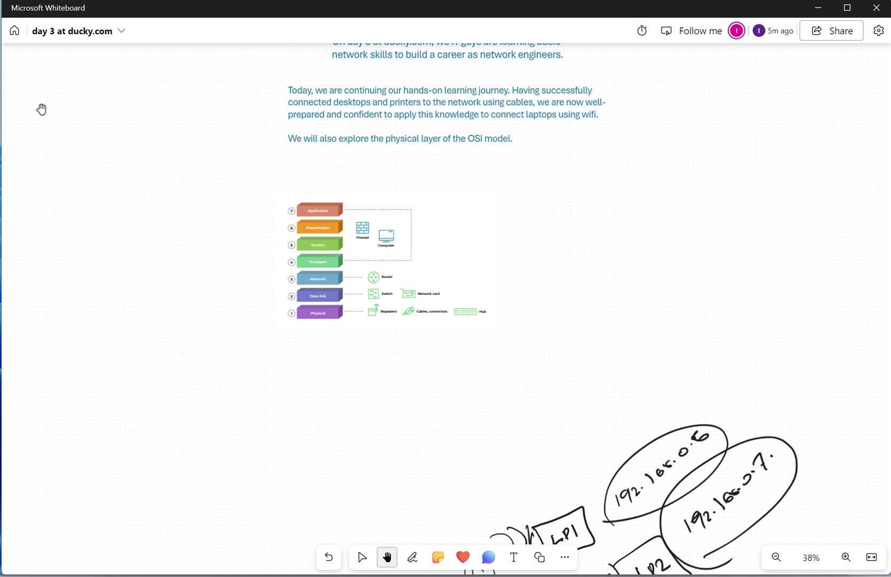
Step: In Chrome, replace the 'cat 5 cable' image search with 'cat cable types'
key("alt+Tab")
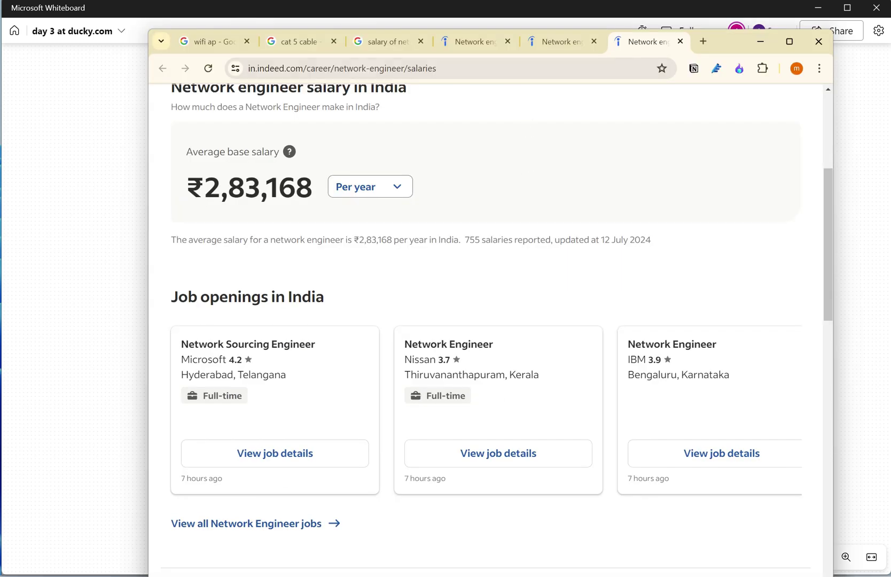
left_click(301, 48)
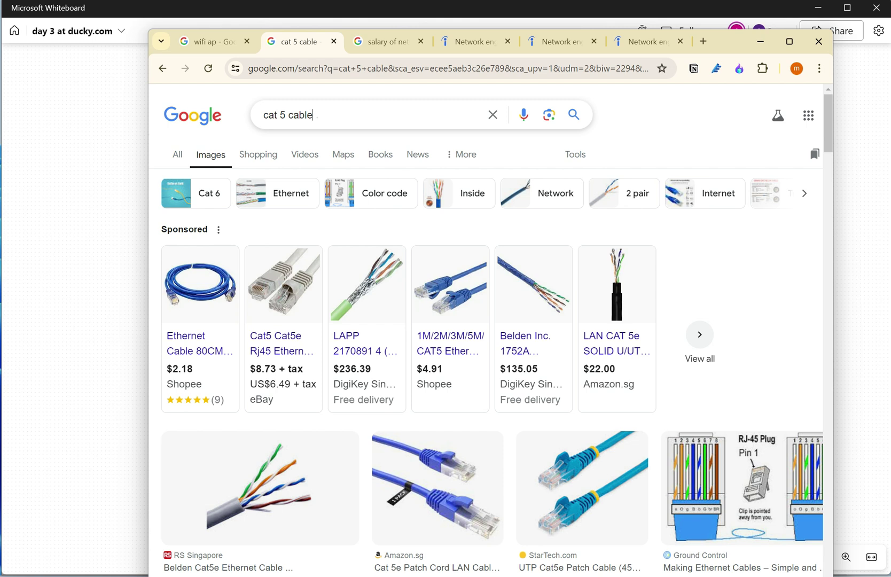
left_click(313, 115)
mouse_move(313, 115)
left_mouse_down()
mouse_move(276, 115)
mouse_move(314, 115)
left_mouse_up()
left_click(268, 114)
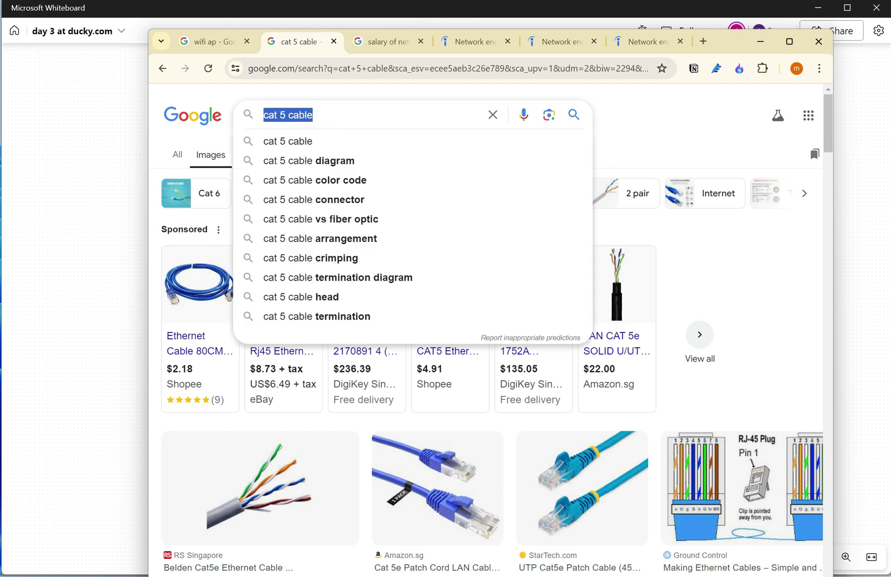
key("BackSpace")
type("cat able")
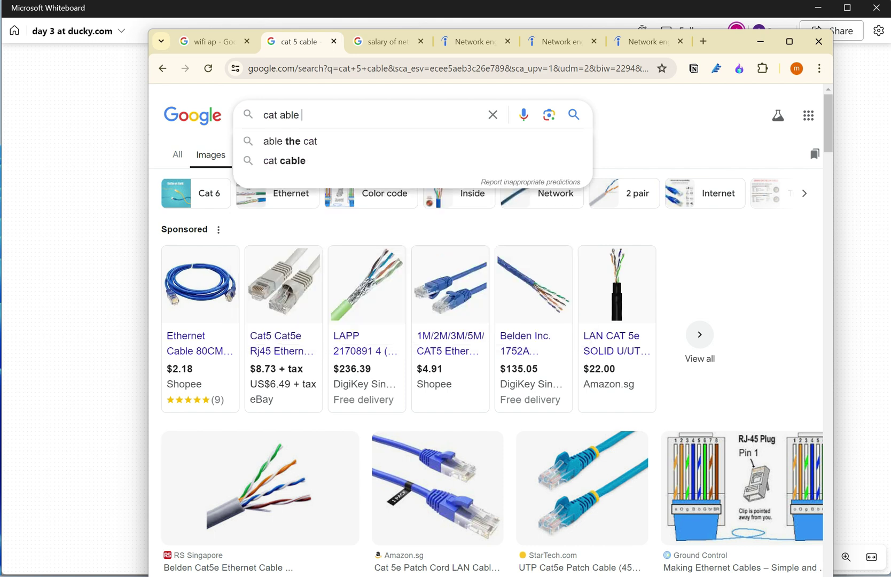
key("BackSpace")
key("BackSpace")
key("BackSpace")
key("BackSpace")
key("BackSpace")
type("c")
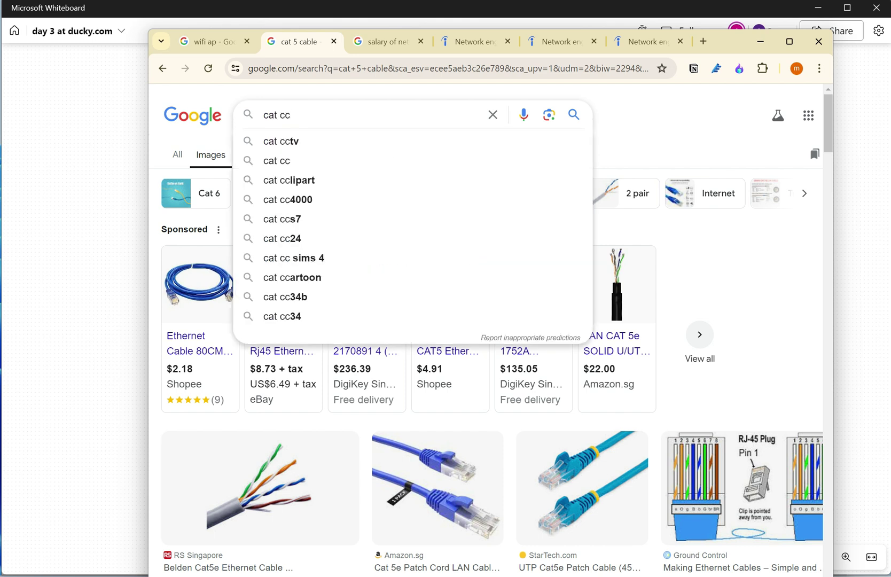
type("able")
key("BackSpace")
key("BackSpace")
type("ble")
key("Down")
key("Down")
key("Down")
key("Return")
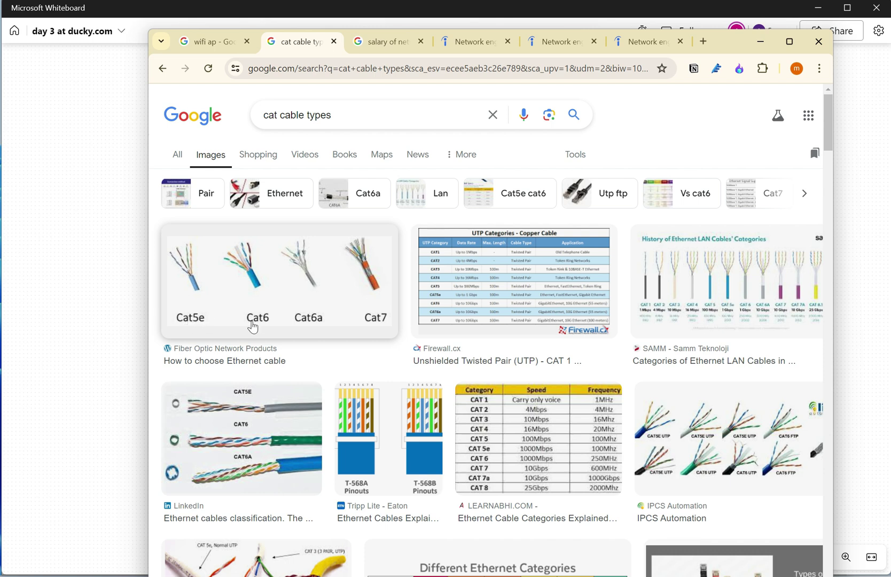
Step: Open the Firewall.cx UTP cable categories result to view its table, then clear the search box
left_click(457, 304)
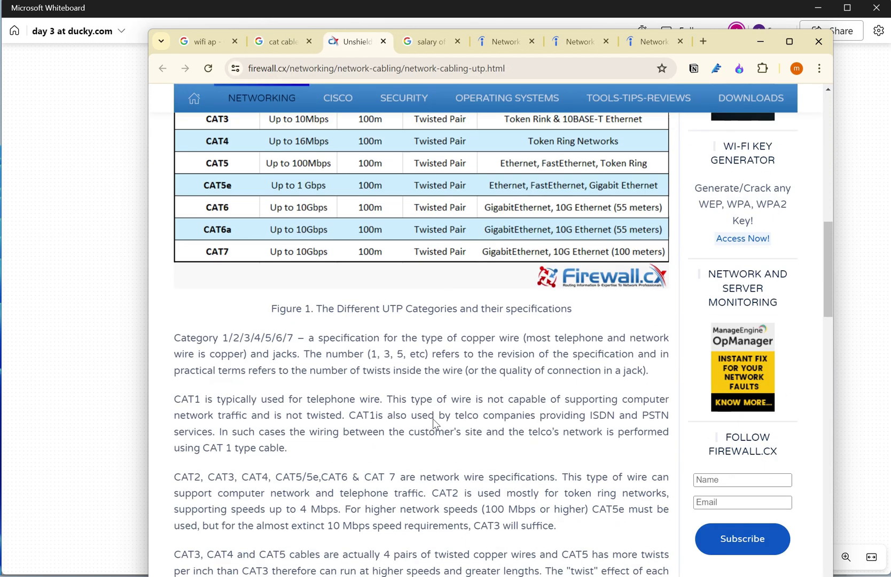
scroll(223, 273, "up", 1)
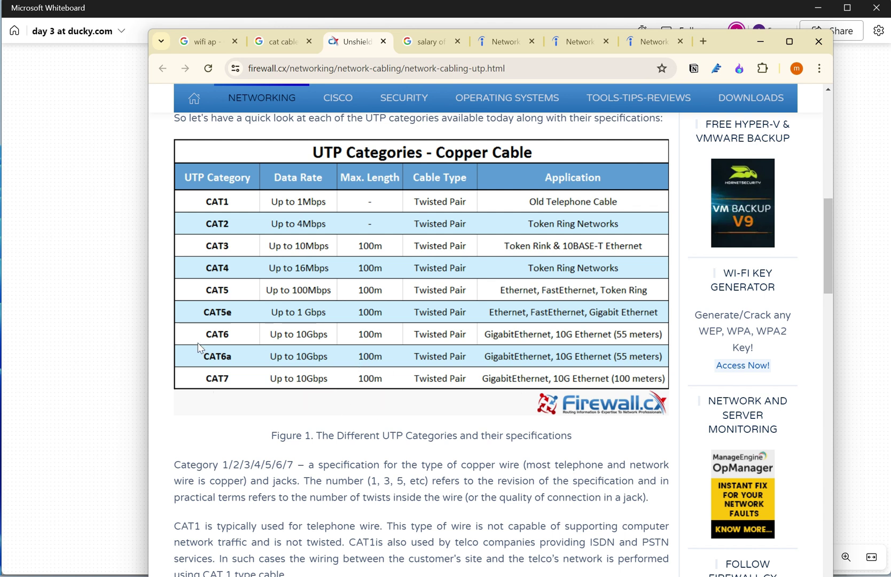
left_click_drag(234, 311, 215, 117)
key("BackSpace")
Step: Search Google Images for the recent 'j45 cable' query and scroll the results
key("Down")
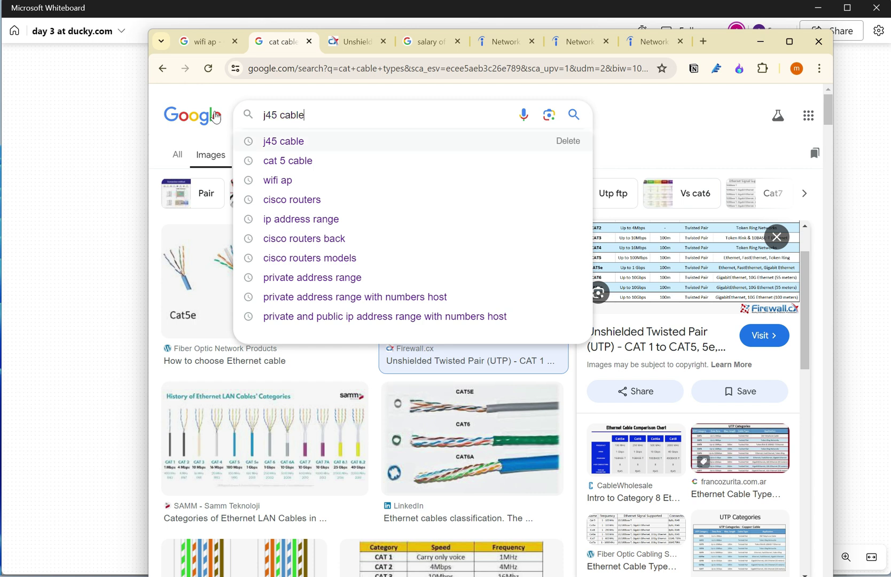
key("Up")
key("Down")
key("Down")
key("Up")
key("Return")
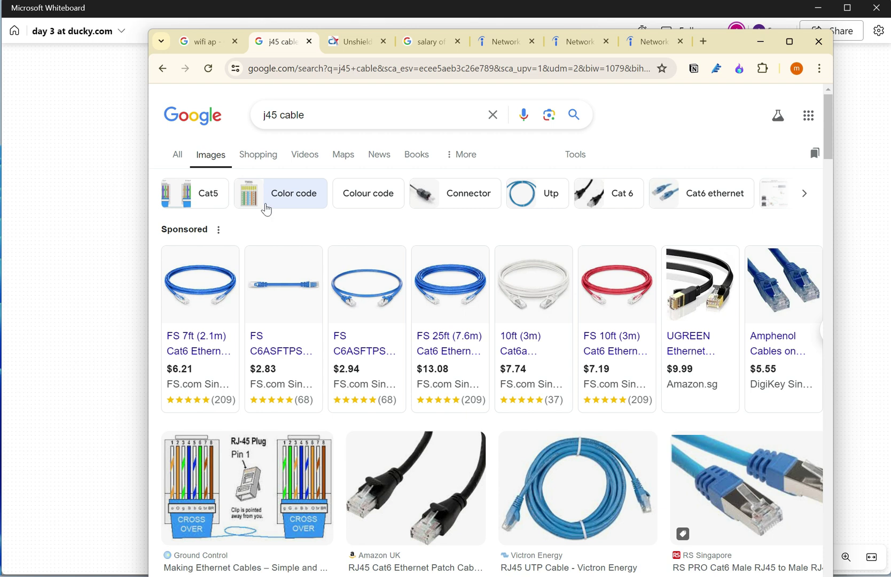
scroll(329, 406, "down", 2)
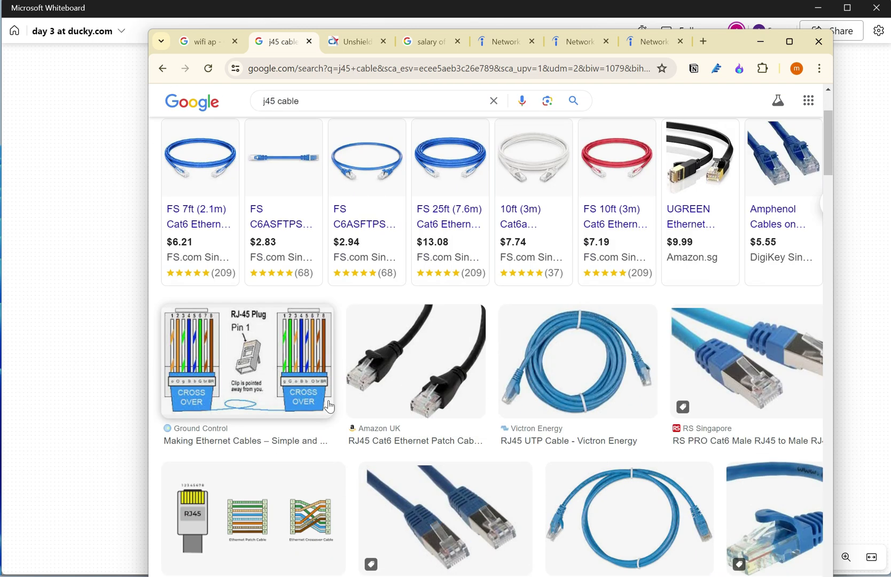
scroll(330, 406, "down", 1)
scroll(329, 364, "up", 3)
Step: Refine the search to 'j45 cable types' and preview the VCELINK T568A/T568B wiring image
left_click(343, 112)
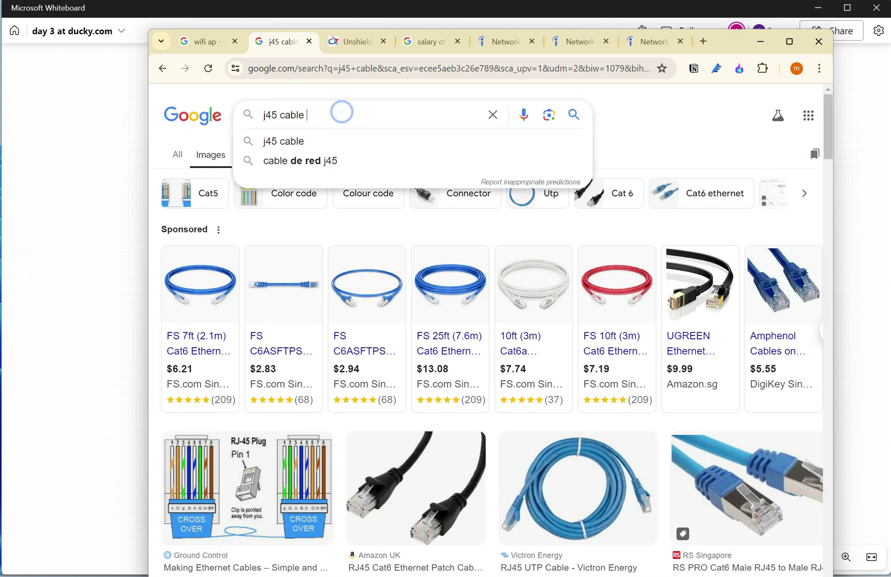
type("st")
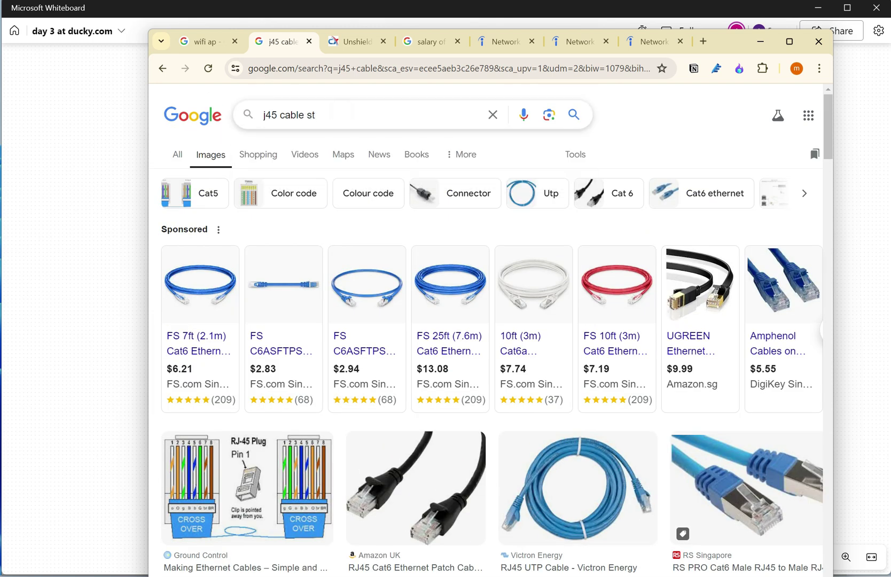
key("BackSpace")
key("BackSpace")
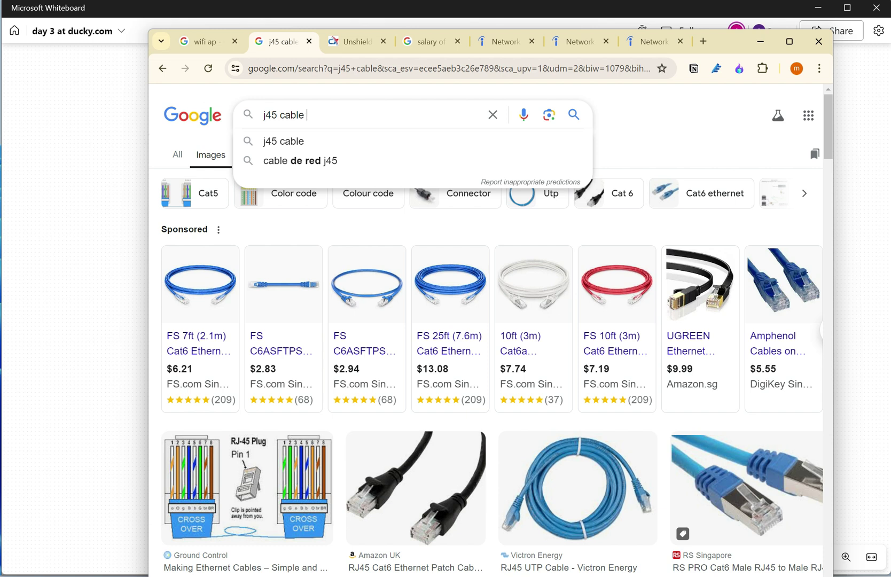
type("t-")
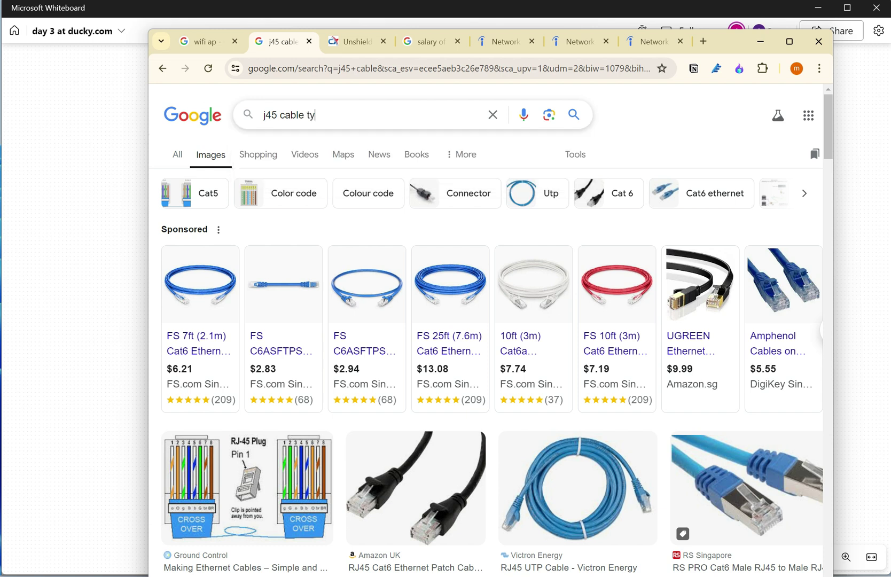
type("pes")
key("Return")
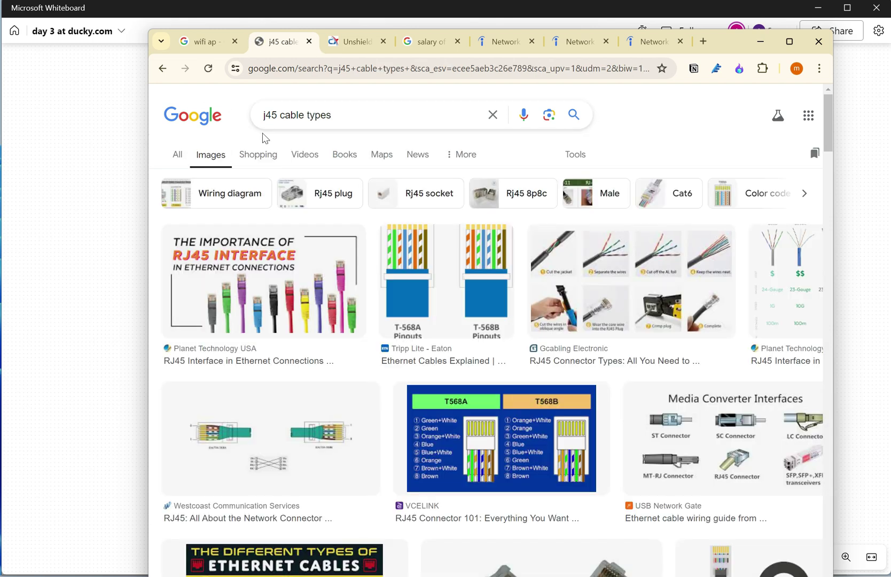
left_click(441, 445)
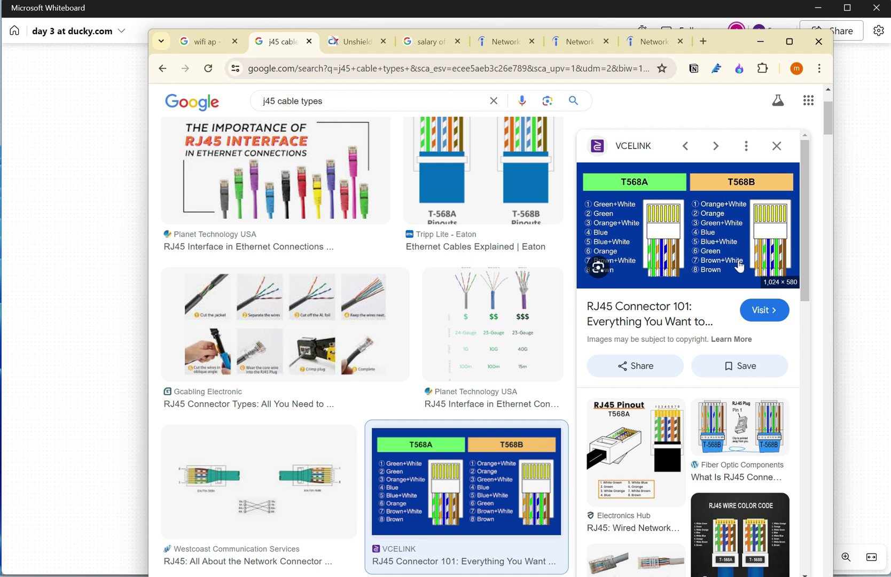
scroll(342, 363, "up", 3)
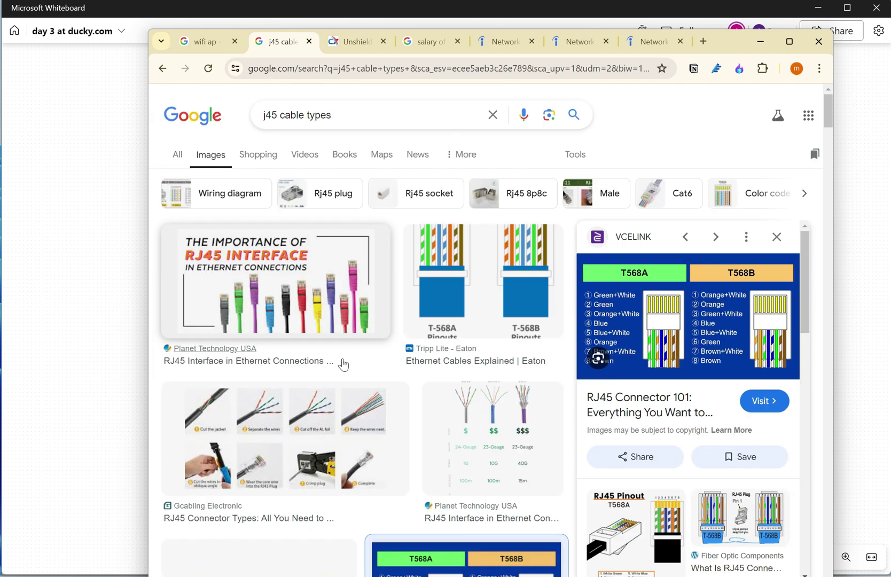
Step: Erase the 'j45 cable types' query from the search box
left_click(364, 114)
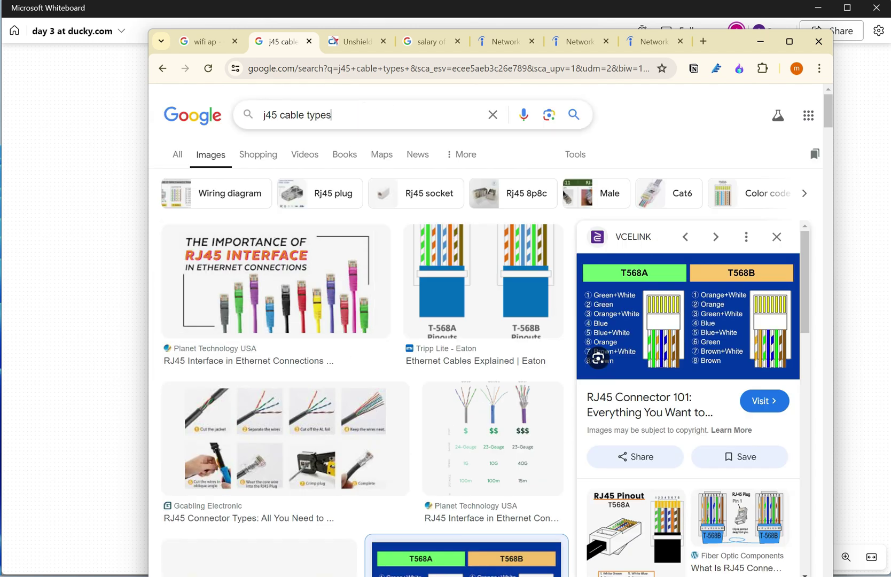
key("BackSpace")
type("str")
key("BackSpace")
key("BackSpace")
key("BackSpace")
key("BackSpace")
key("BackSpace")
key("BackSpace")
key("BackSpace")
key("BackSpace")
key("BackSpace")
key("BackSpace")
key("BackSpace")
key("BackSpace")
key("BackSpace")
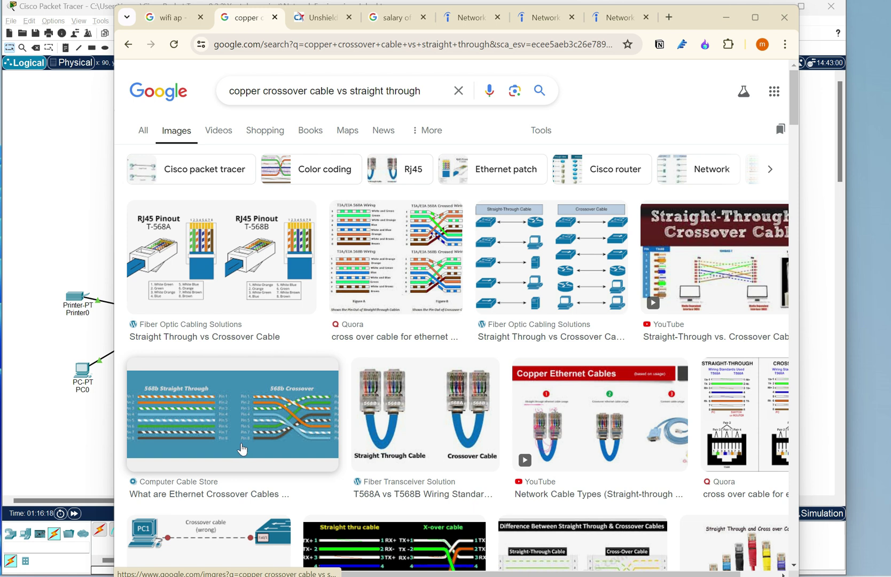
Step: Open the 568B straight-through vs crossover article in a new tab, dismiss its cookie notice and read it
left_click(200, 413)
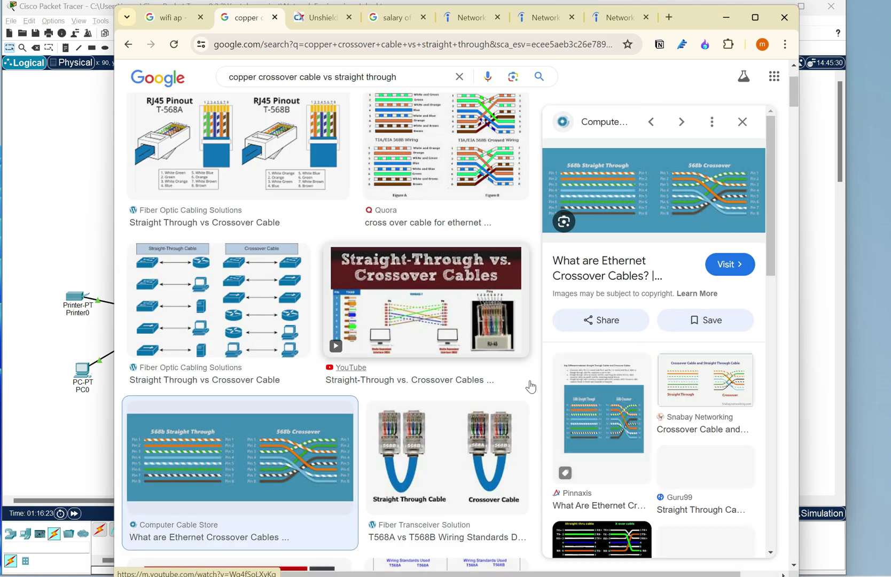
right_click(645, 200)
left_click(666, 211)
left_click(355, 17)
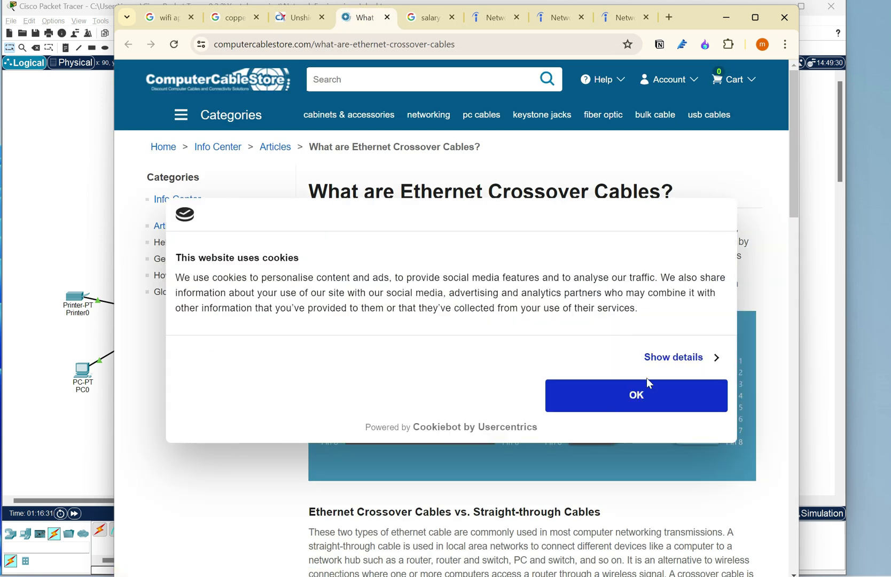
left_click(633, 387)
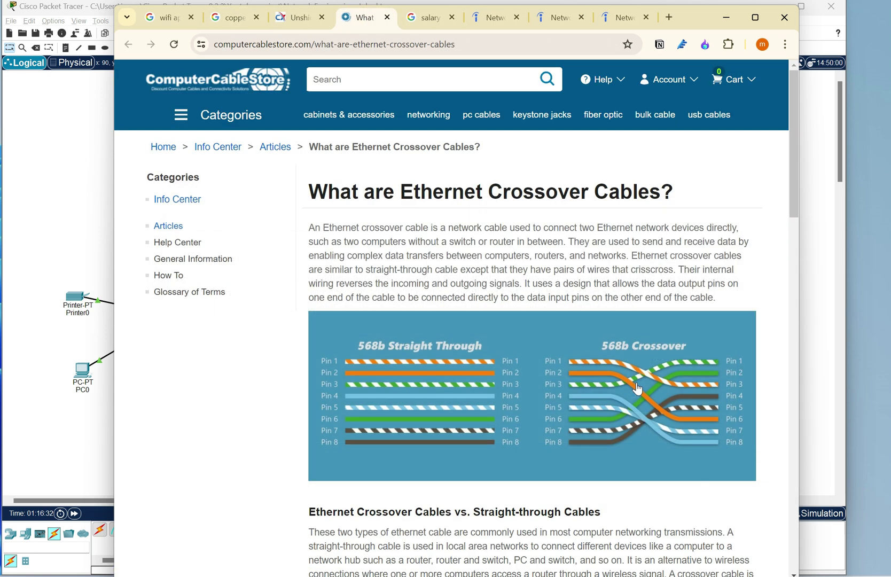
scroll(629, 390, "down", 3)
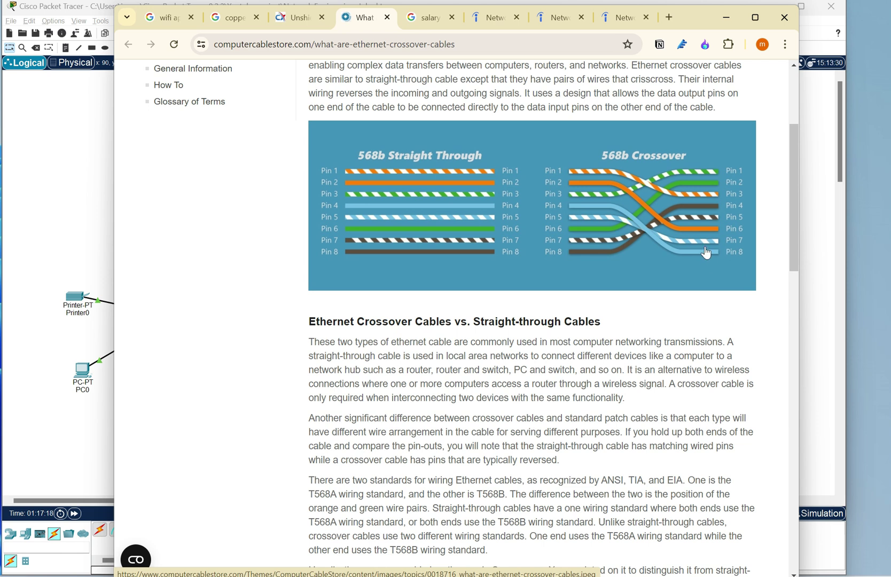
Step: Open the straight-through vs crossover device chart's Fiber Optic Cabling Solutions article in a new tab and read it
left_click(295, 21)
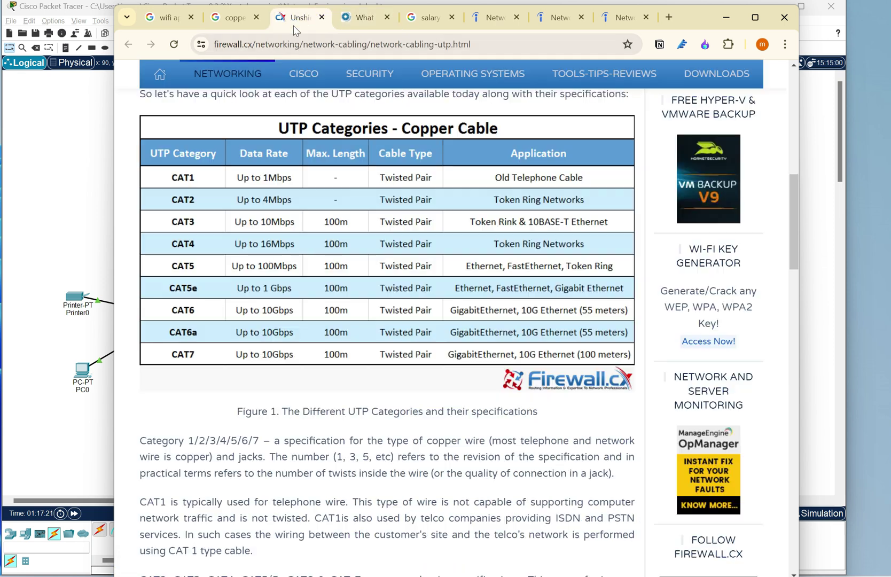
left_click(362, 23)
left_click(224, 21)
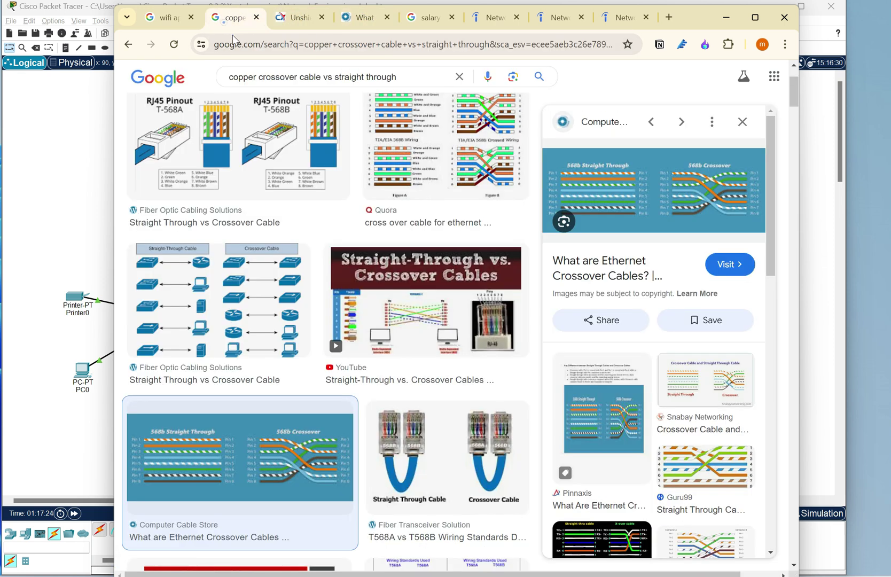
left_click(743, 122)
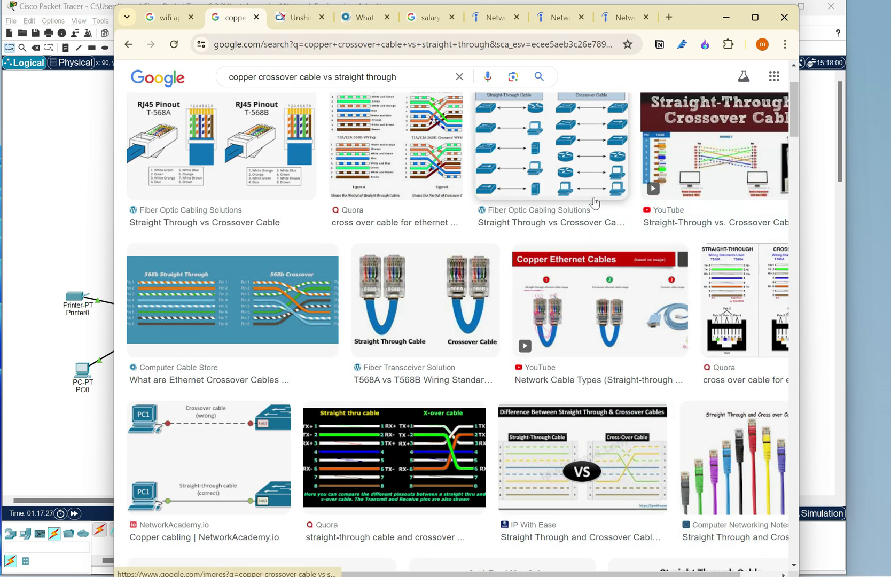
left_click(581, 175)
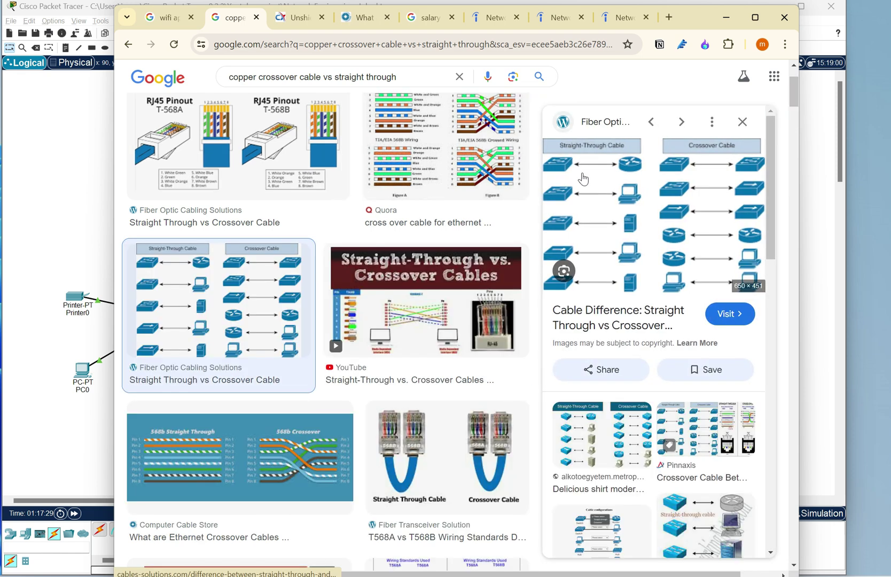
left_click(654, 233)
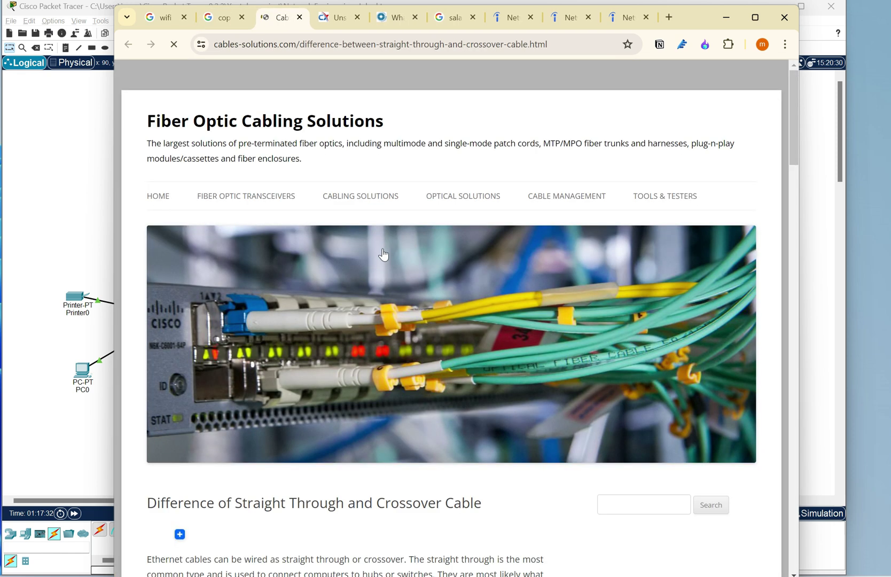
scroll(430, 335, "down", 20)
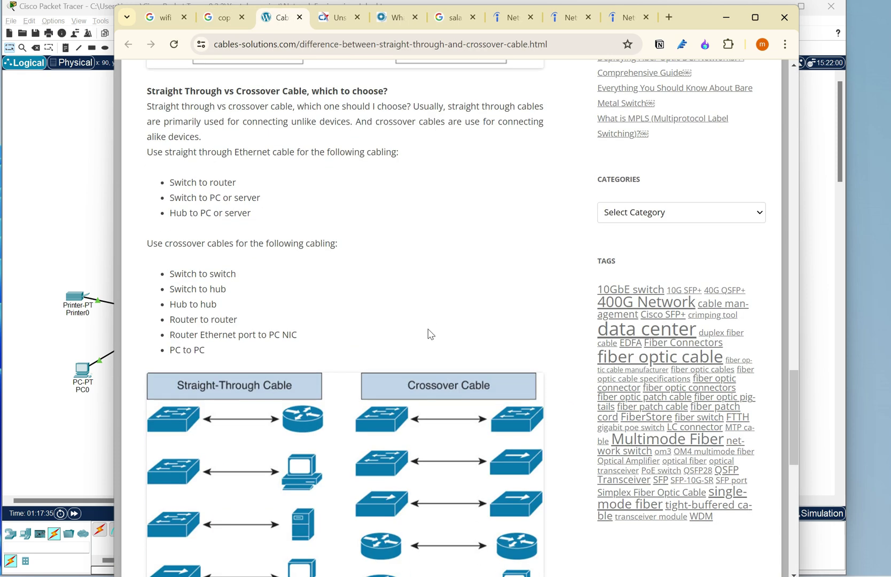
scroll(430, 334, "down", 3)
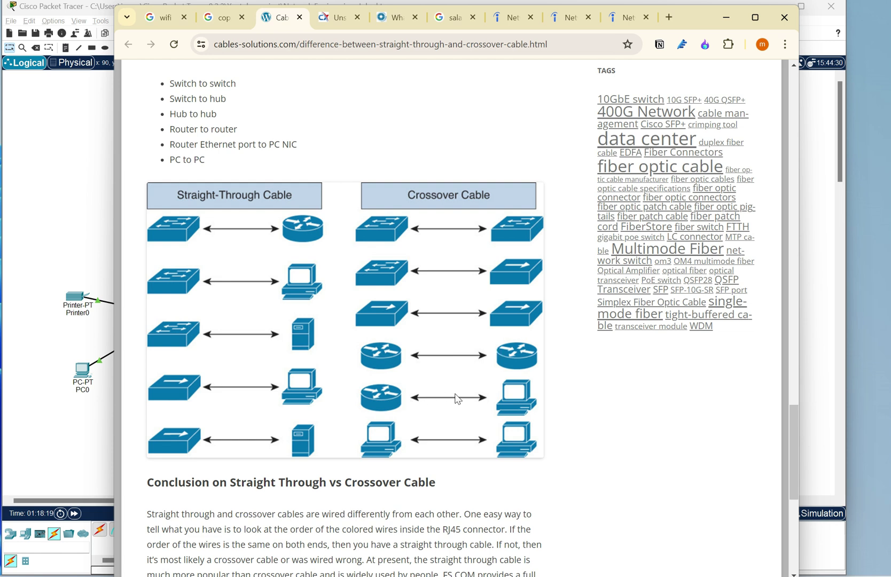
scroll(454, 398, "down", 1)
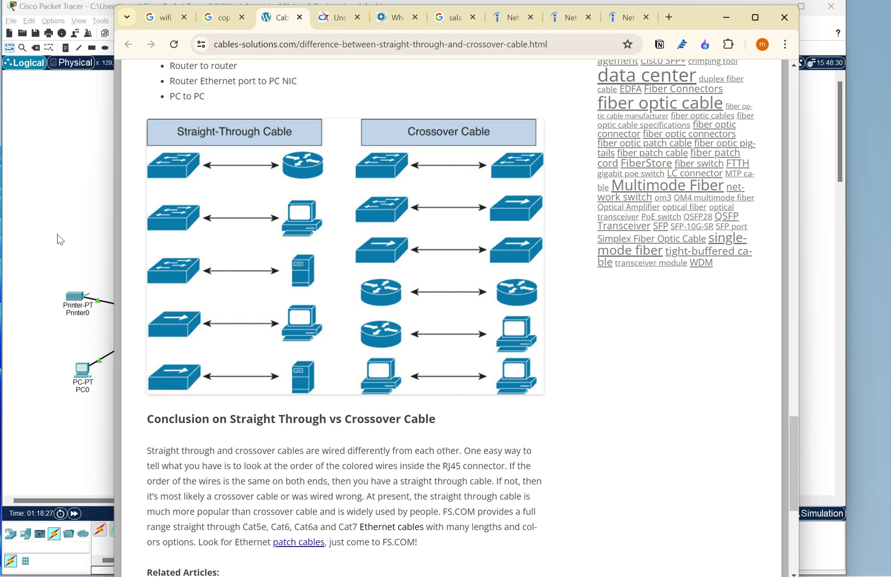
Step: In Packet Tracer, place a generic PC (PC4) on the right of the canvas
left_click(58, 239)
left_click(25, 533)
left_click(100, 529)
left_click(591, 373)
left_click(107, 529)
Step: Place PC5 above PC4 and link their FastEthernet0 ports with a copper cross-over cable
left_click(627, 222)
left_click(54, 534)
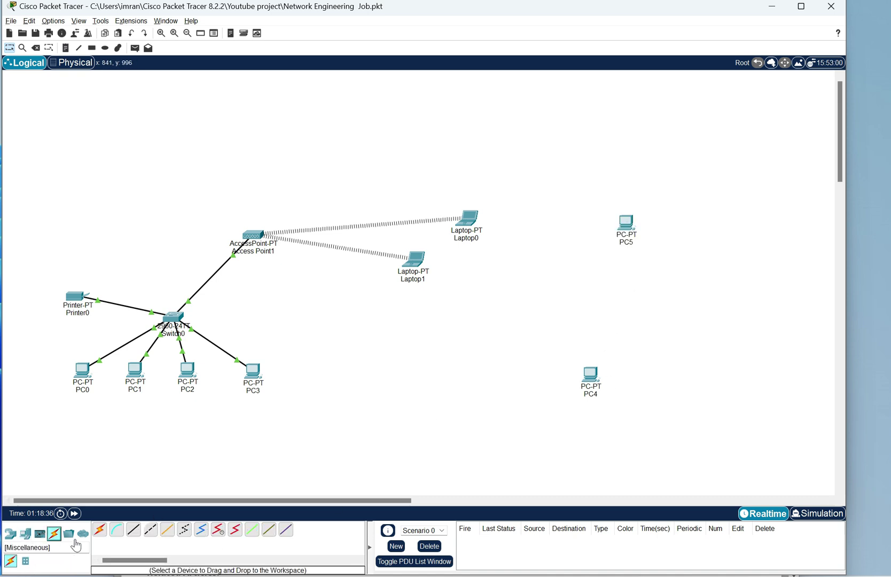
left_click(151, 529)
left_click(628, 225)
left_click(657, 272)
left_click(591, 375)
left_click(641, 421)
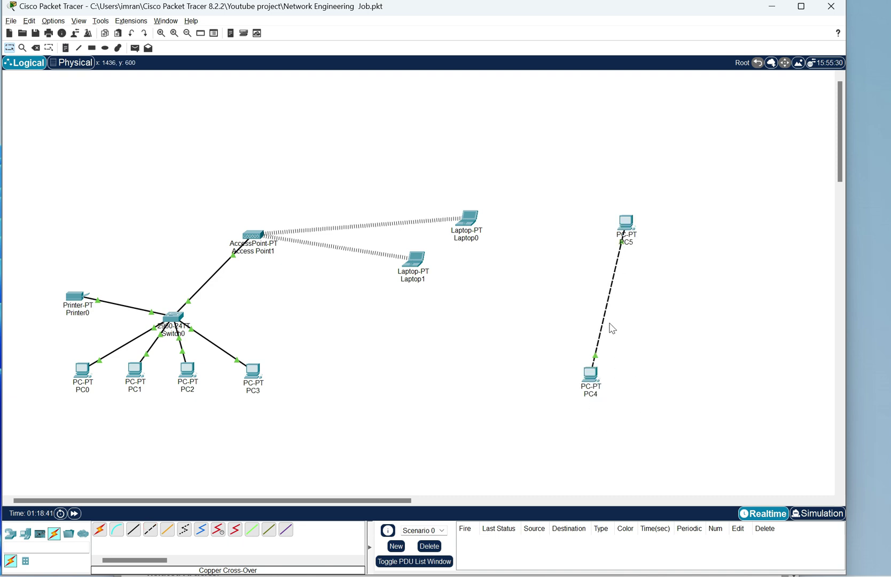
left_click_drag(633, 223, 601, 232)
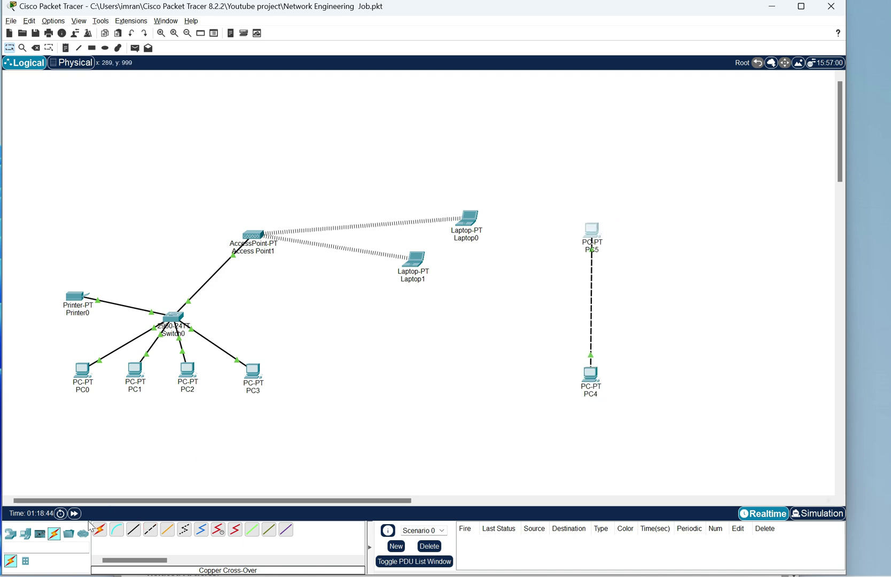
Step: Place two more generic PCs, PC6 right of PC5 and PC7 below it
left_click(25, 533)
left_click(99, 531)
left_click(671, 227)
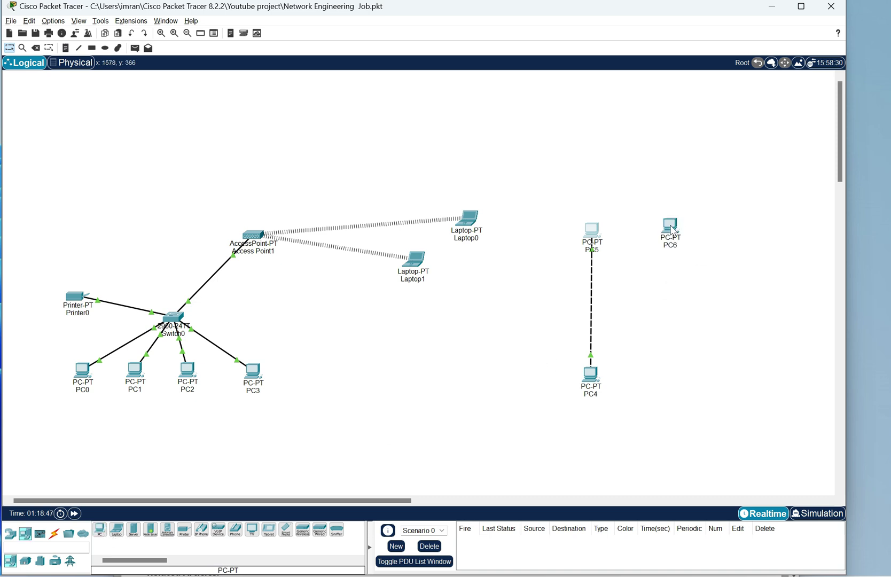
left_click(99, 530)
left_click(677, 379)
Step: Connect PC6's FastEthernet0 to PC7 with a copper straight-through cable
left_click(54, 534)
left_click(134, 530)
left_click(670, 229)
left_click(695, 273)
left_click(681, 376)
left_click(719, 427)
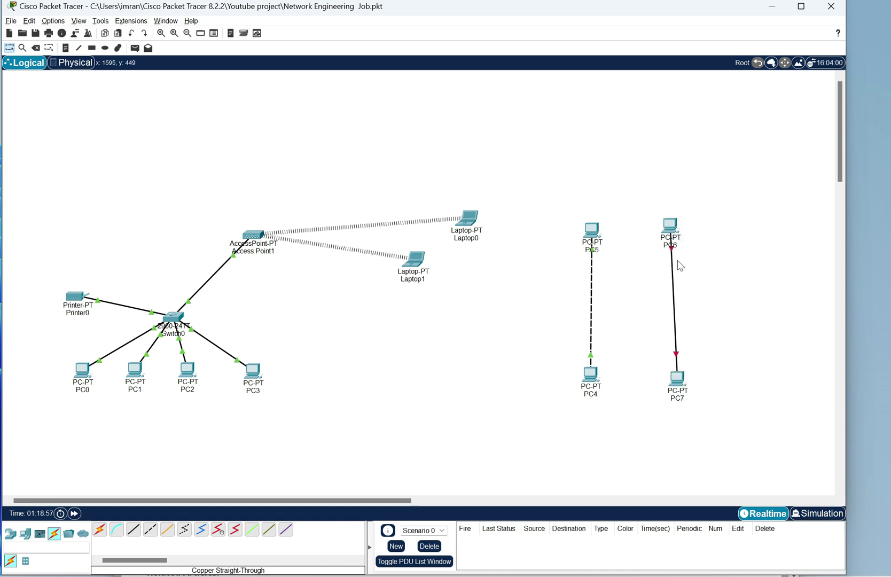
Step: Give PC5 the static IP 1.1.1.1 with subnet mask 255.0.0.0
left_click(592, 240)
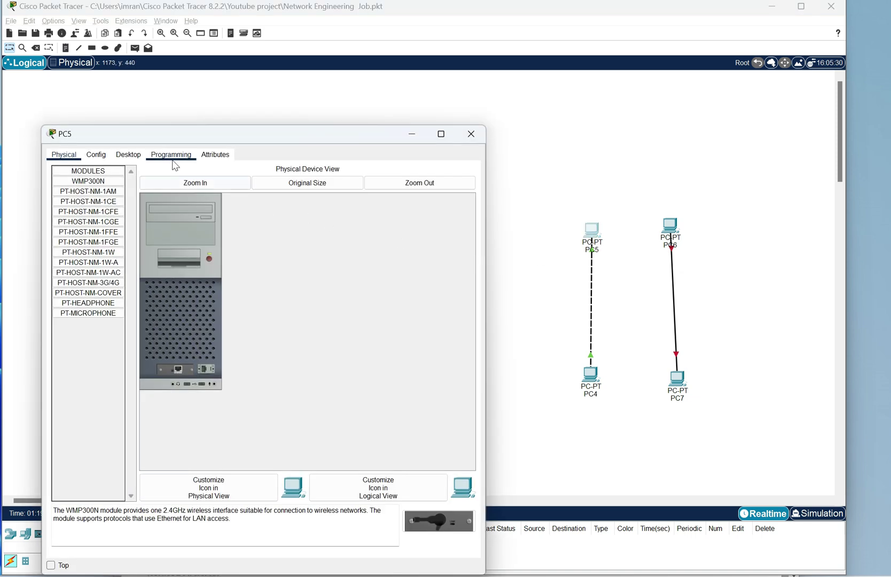
left_click(155, 156)
left_click(121, 155)
left_click(90, 194)
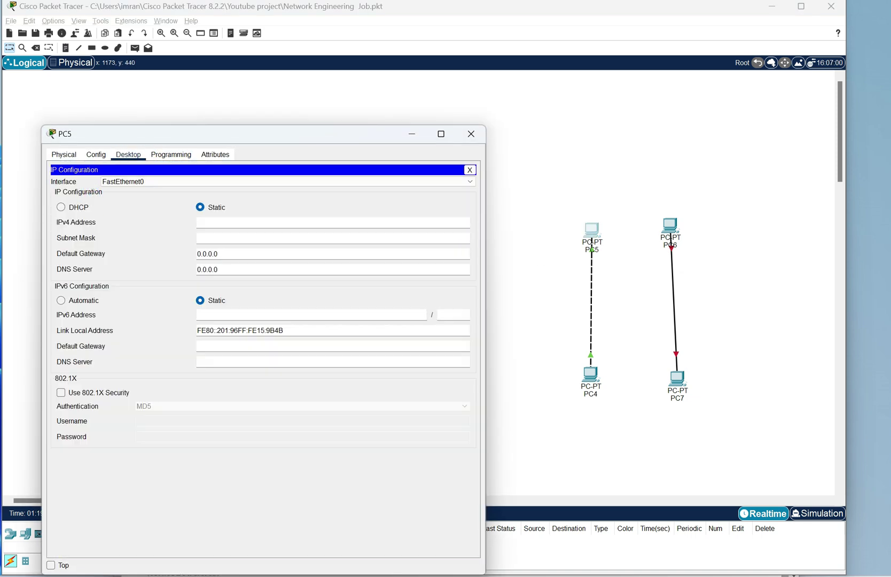
left_click(220, 223)
type("1.1.1.1")
key("Tab")
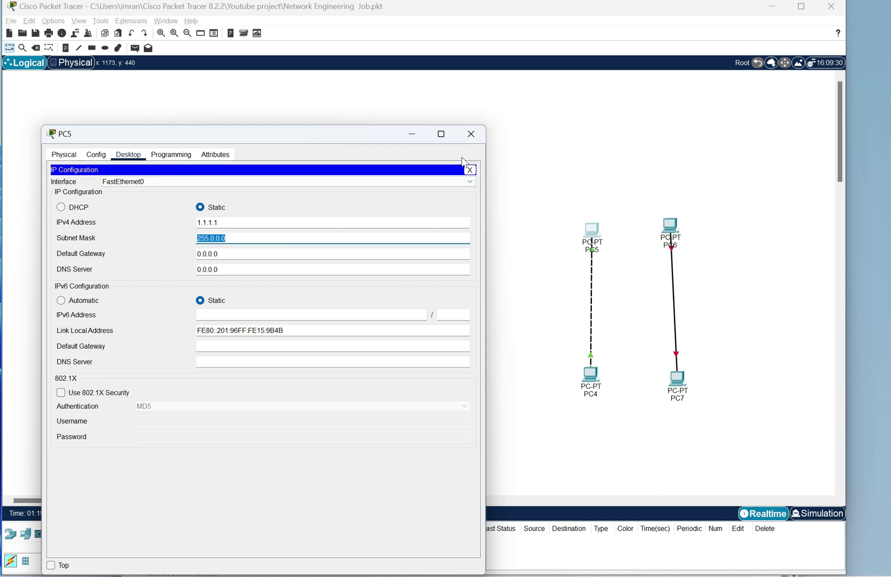
left_click(470, 170)
left_click(471, 134)
Step: Give PC4 the static IP 1.1.1.2 with subnet mask 255.0.0.0
left_click(594, 376)
left_click(96, 154)
left_click(127, 155)
left_click(114, 182)
left_click(211, 223)
type("1.1.1.2")
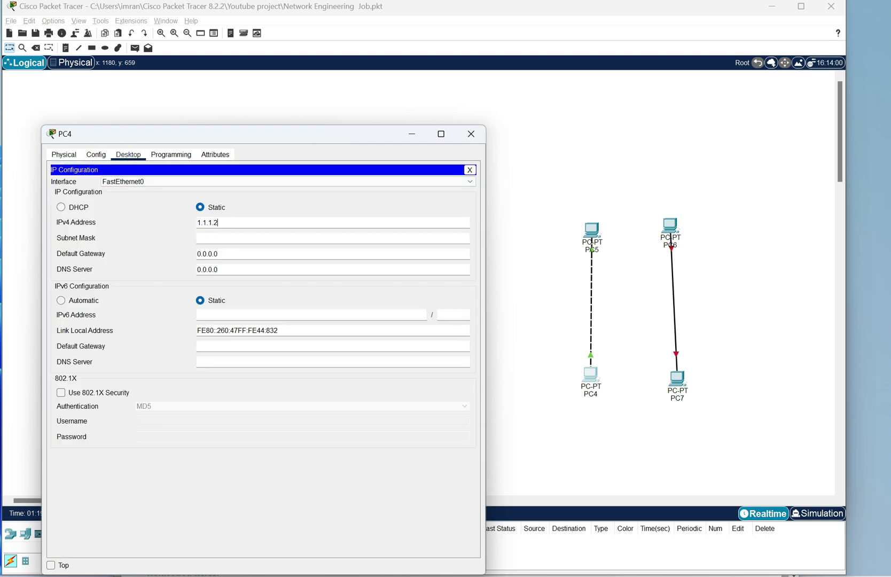
left_click(247, 238)
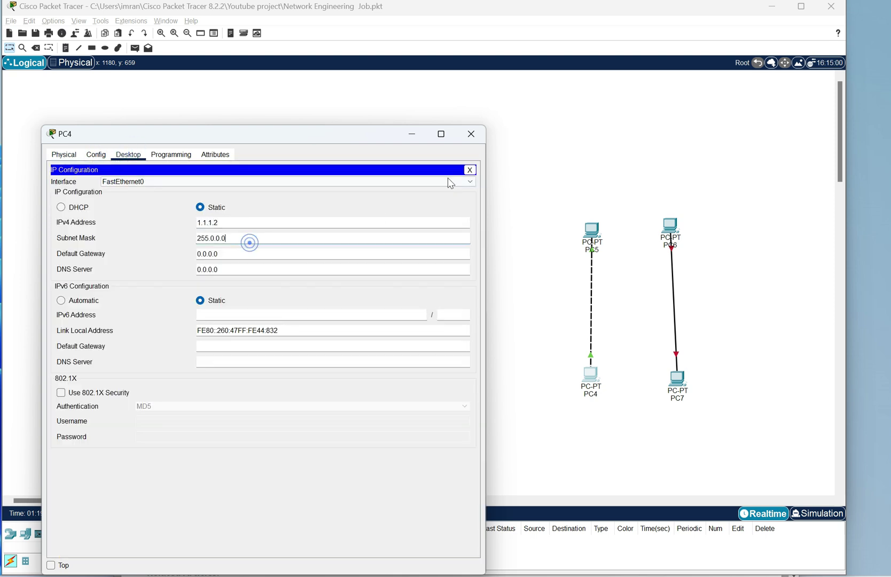
left_click(470, 133)
Step: From PC5's Command Prompt, ping 1.1.1.2 and confirm the replies
left_click(595, 234)
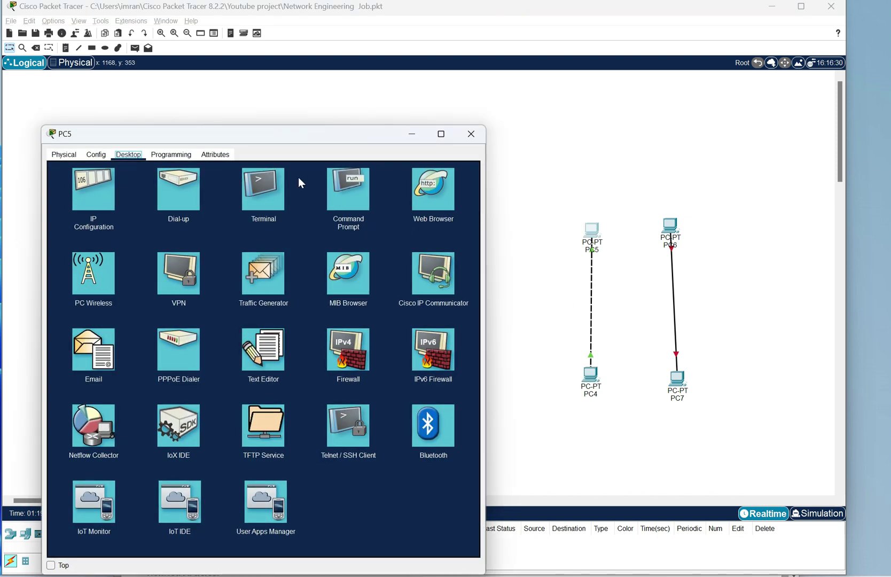
left_click(350, 181)
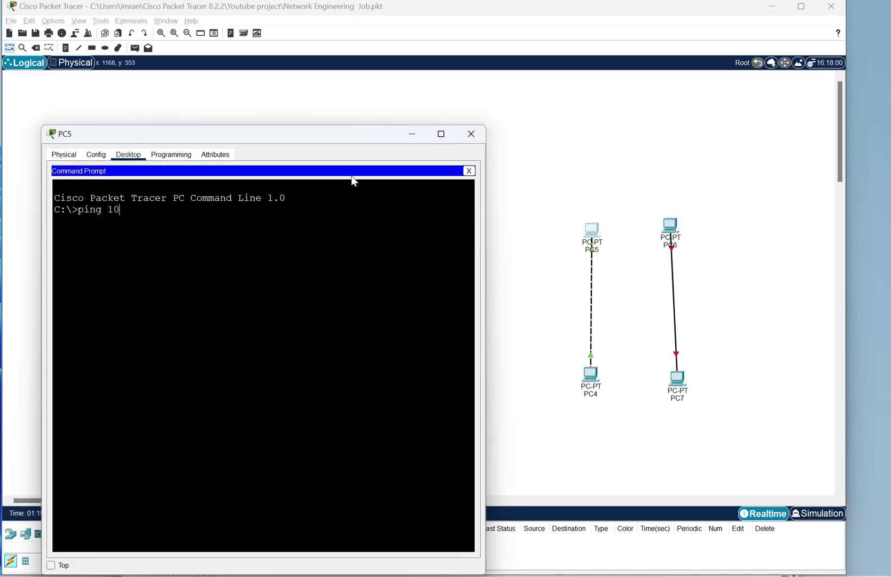
type("ping 1.1.1.1")
key("BackSpace")
type("2")
key("Return")
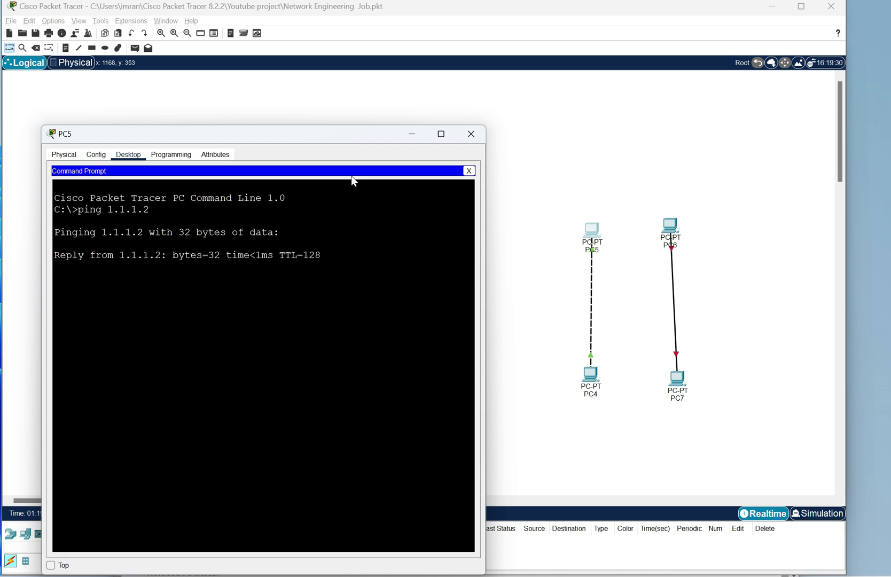
left_click(469, 170)
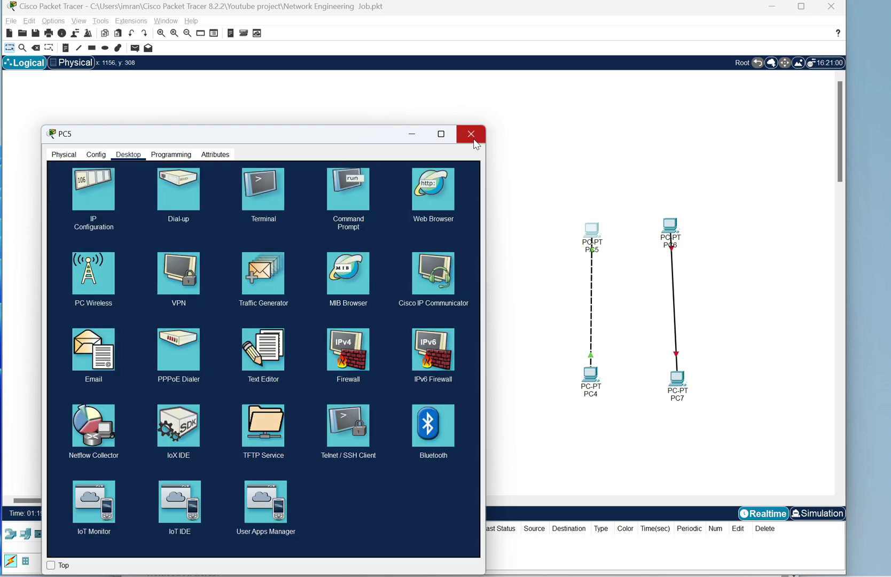
Step: Give PC6 the address 2.2.2.1 with subnet mask 255.0.0.0
left_click(470, 133)
left_click(671, 229)
left_click(128, 154)
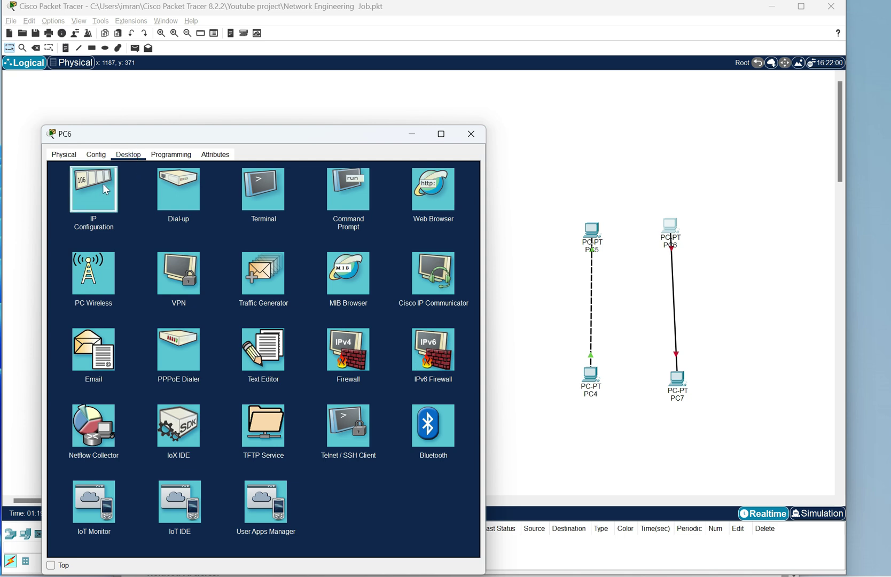
left_click(106, 186)
left_click(221, 221)
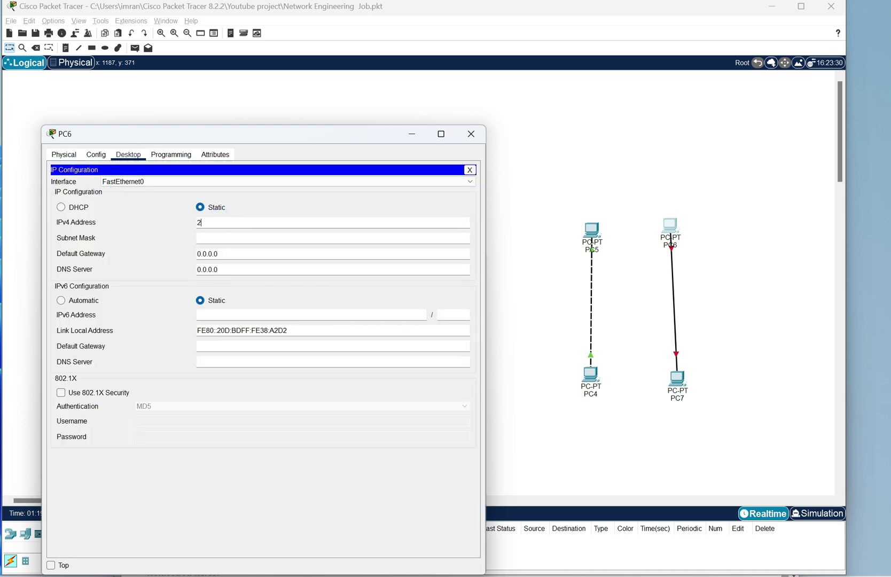
left_click(305, 236)
left_click(471, 133)
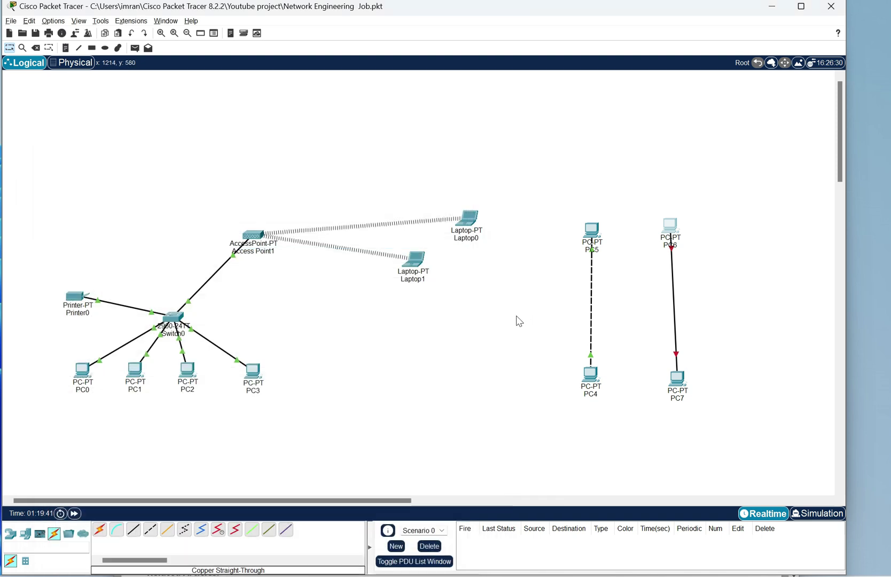
Step: Give PC7 the static IP 2.2.2.2 with subnet mask 255.0.0.0
left_click(678, 379)
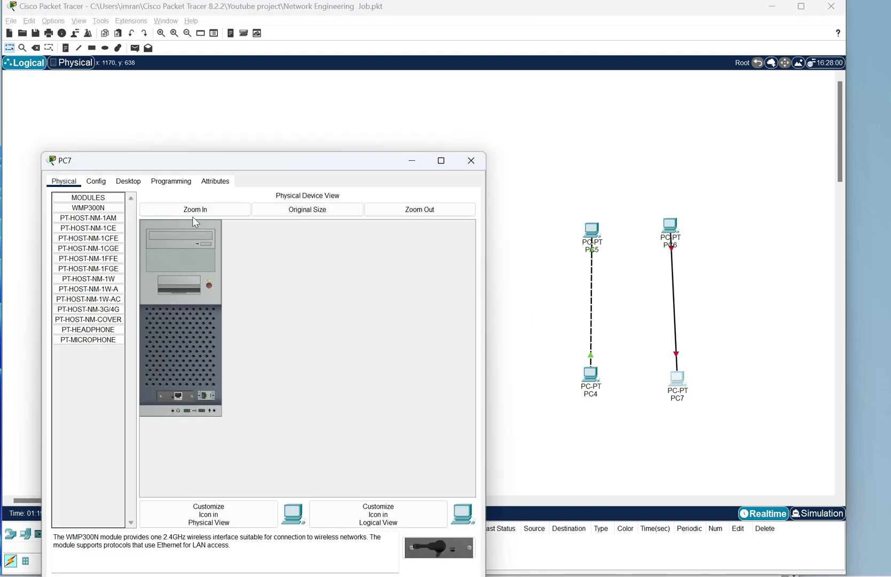
left_click(128, 182)
left_click(89, 230)
left_click(226, 249)
type("2.2.2.2")
left_click(255, 264)
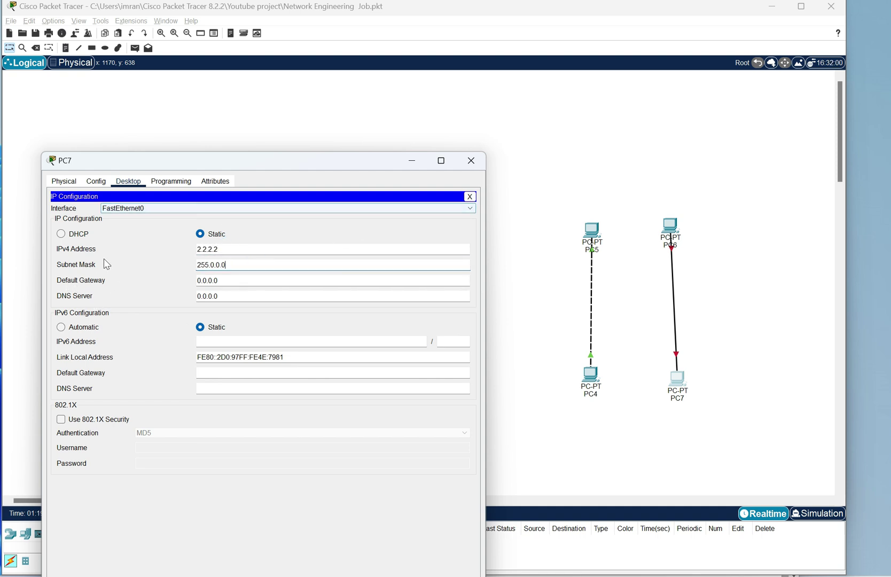
left_click(470, 196)
left_click(468, 165)
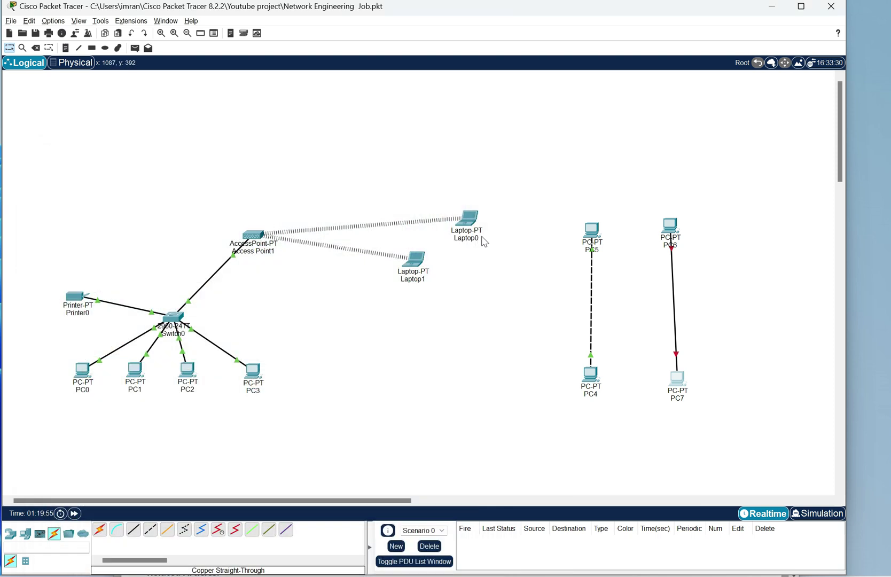
Step: On PC6's Command Prompt run ipconfig and ping 2.2.2.2, which times out
left_click(672, 226)
left_click(350, 215)
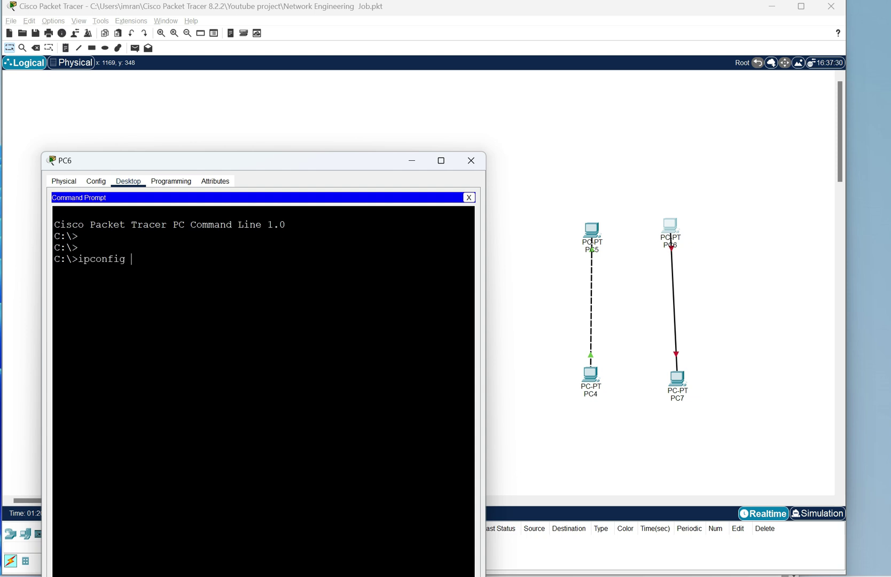
type("ipconfig")
key("Return")
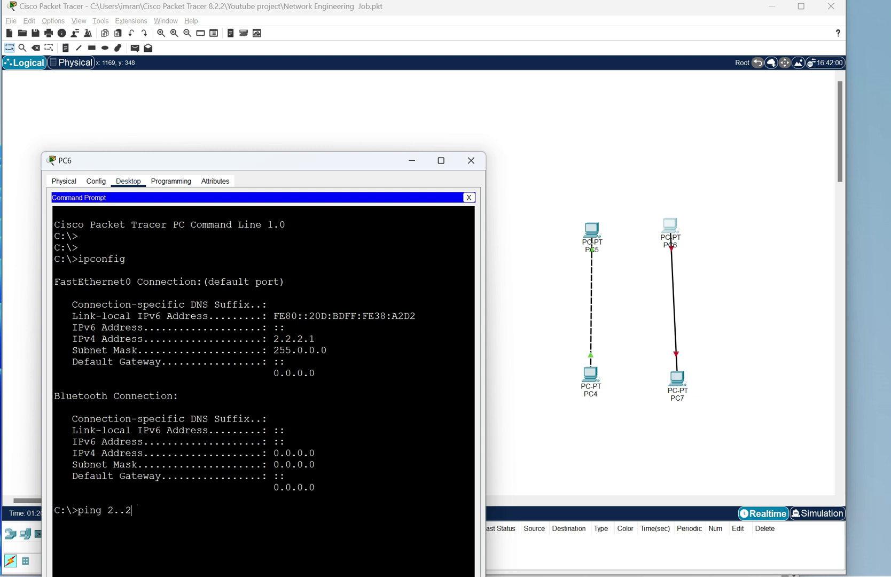
type("ping 2.2.2.2.")
key("BackSpace")
key("Return")
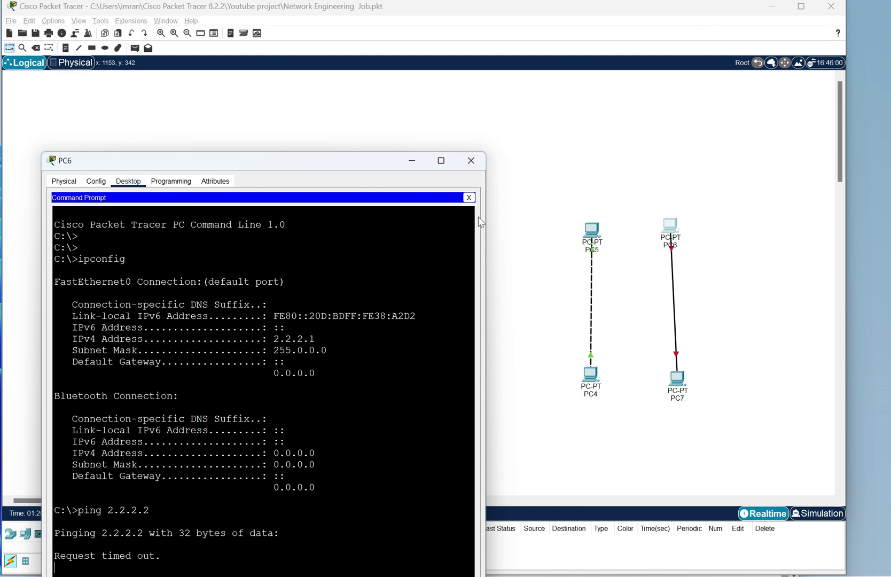
left_click_drag(367, 163, 451, 100)
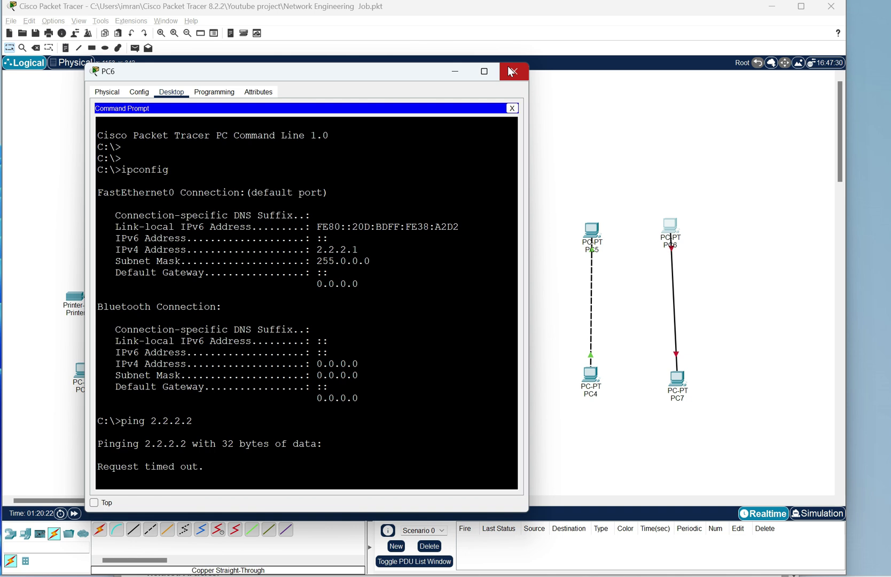
left_click(512, 108)
left_click(513, 71)
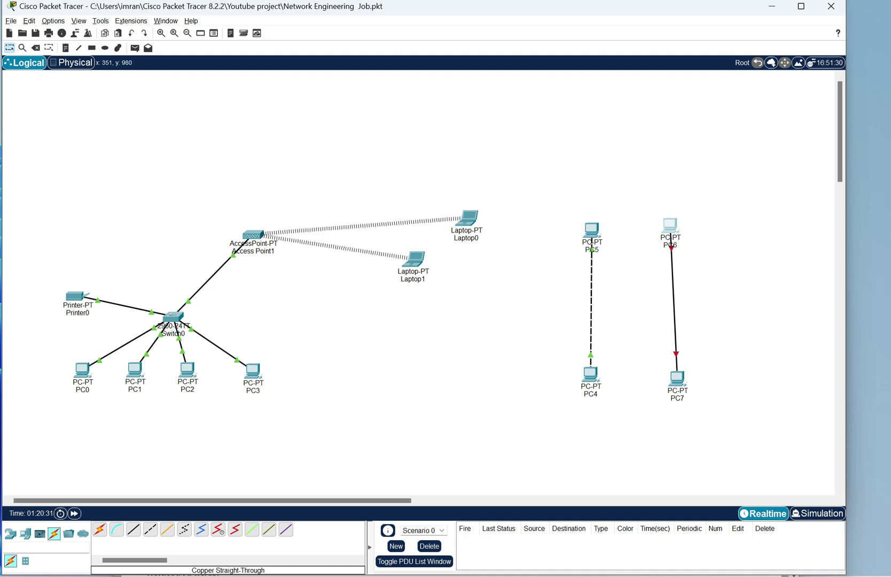
Step: Compare the UTP categories and crossover article tabs, close the crossover one, then reopen the copper crossover image results
left_click(268, 576)
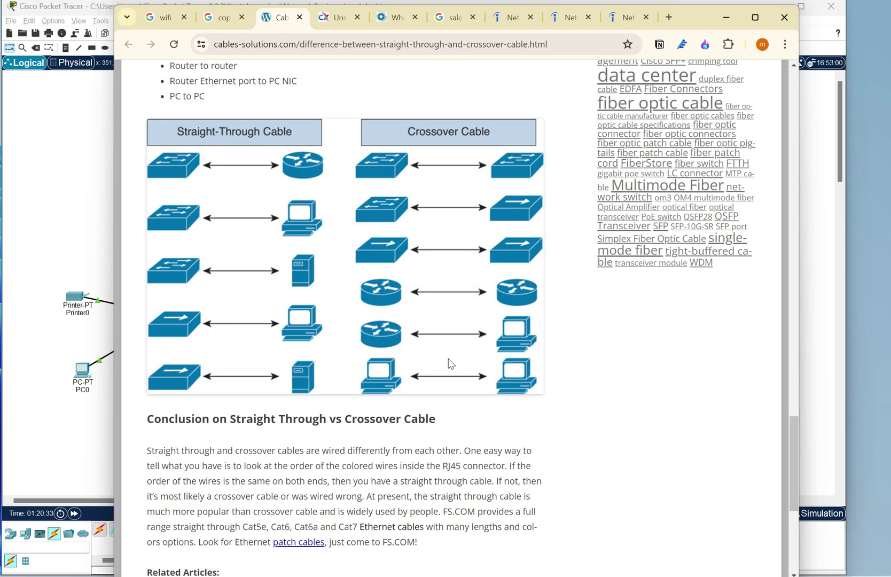
left_click(335, 17)
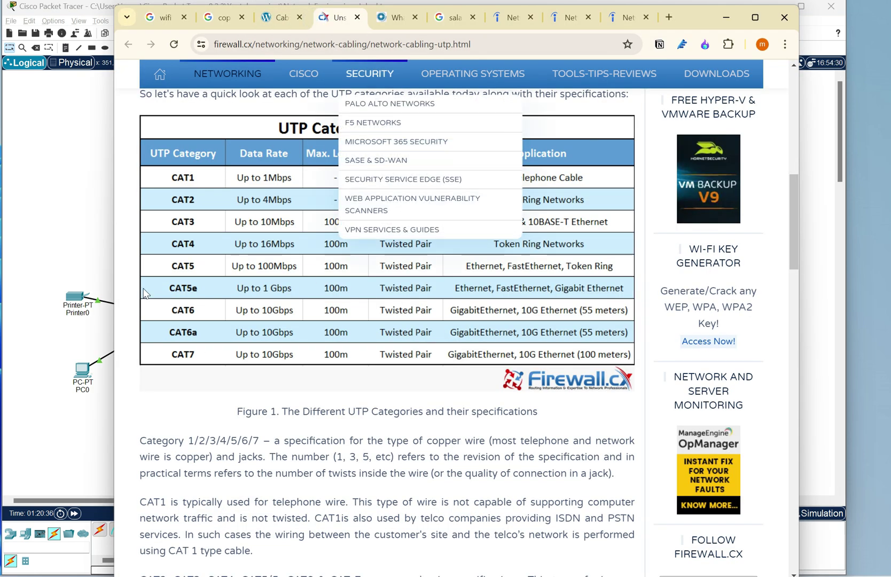
key("ctrl+shift+Tab")
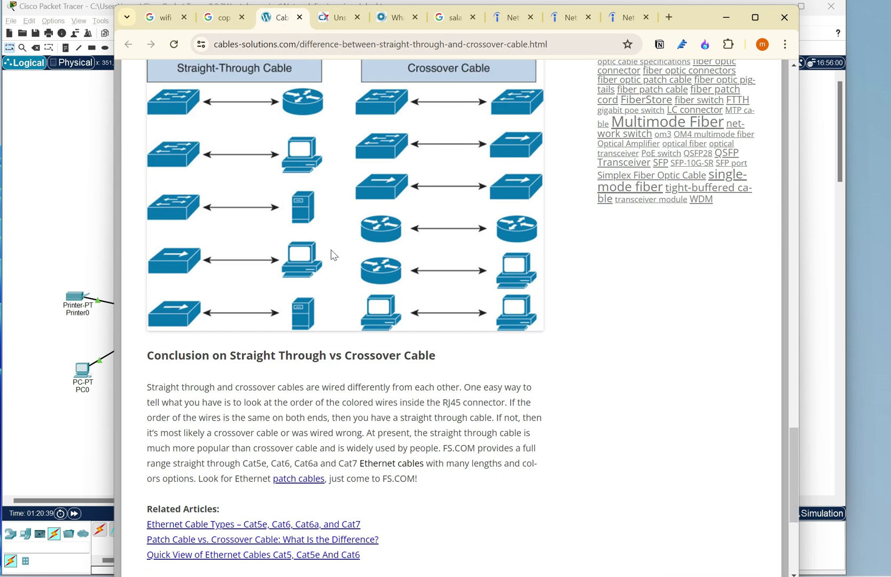
scroll(301, 297, "up", 2)
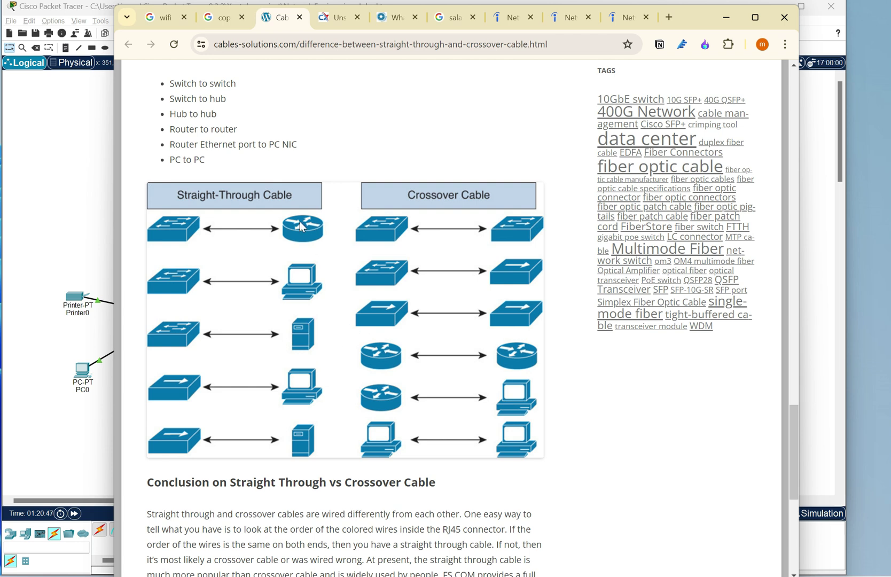
scroll(301, 221, "up", 1)
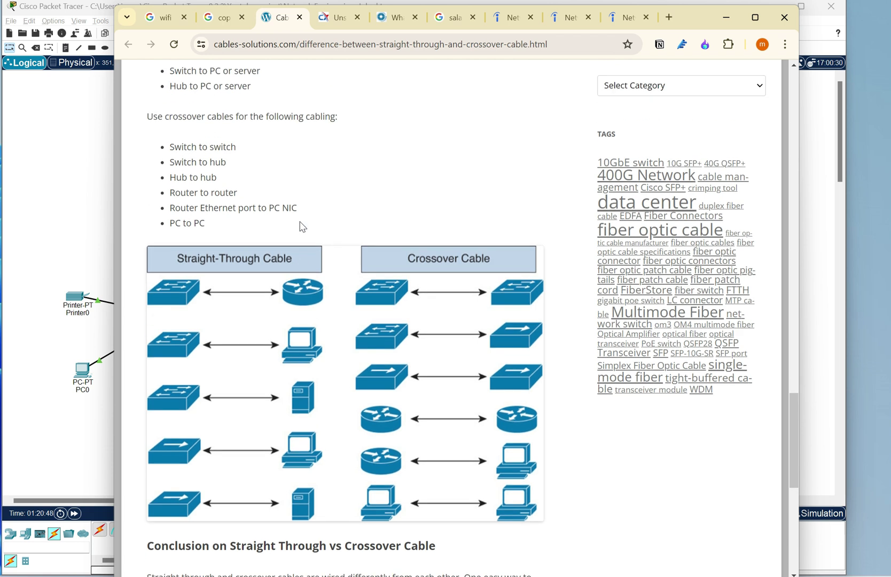
left_click(300, 17)
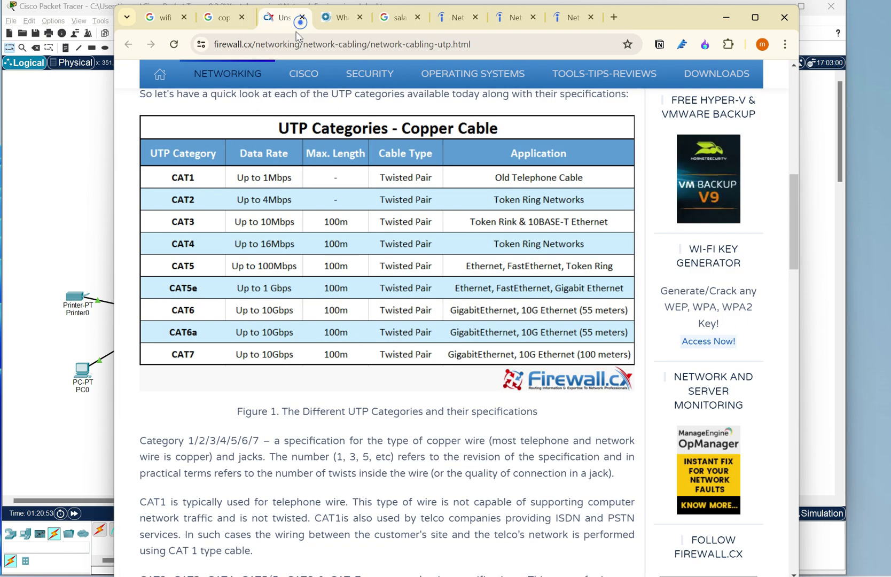
left_click(63, 234)
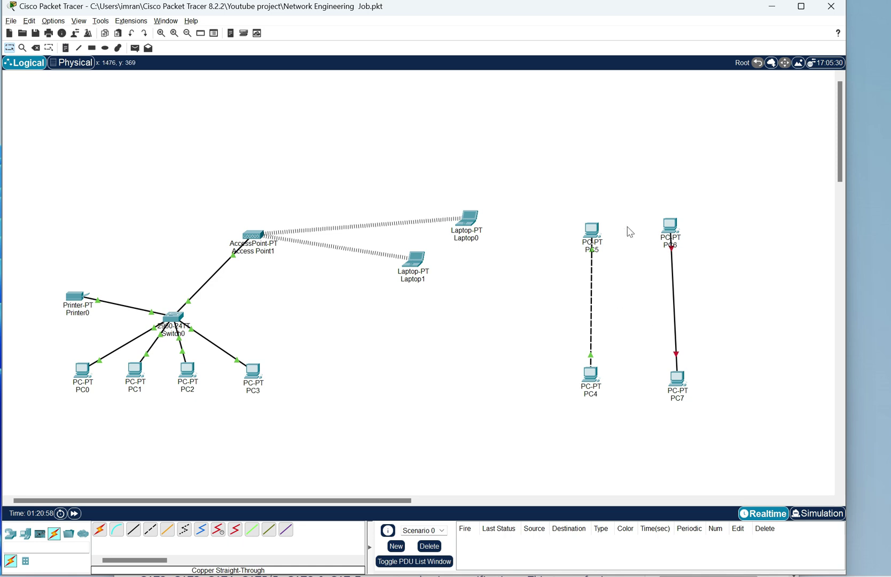
key("alt+Tab")
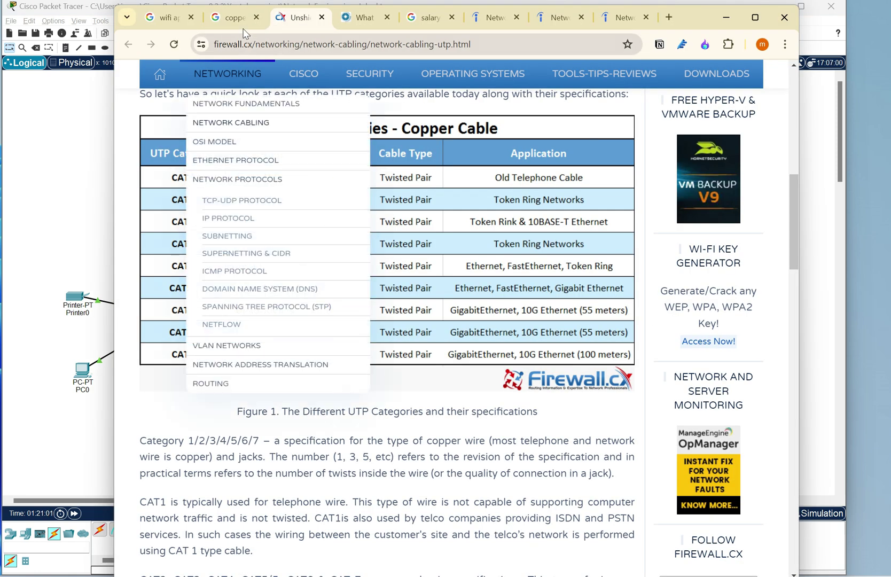
left_click(233, 17)
Step: Replace the Google Images search with 'fiber cable'
left_click_drag(399, 76, 199, 80)
key("BackSpace")
type("fiber ca")
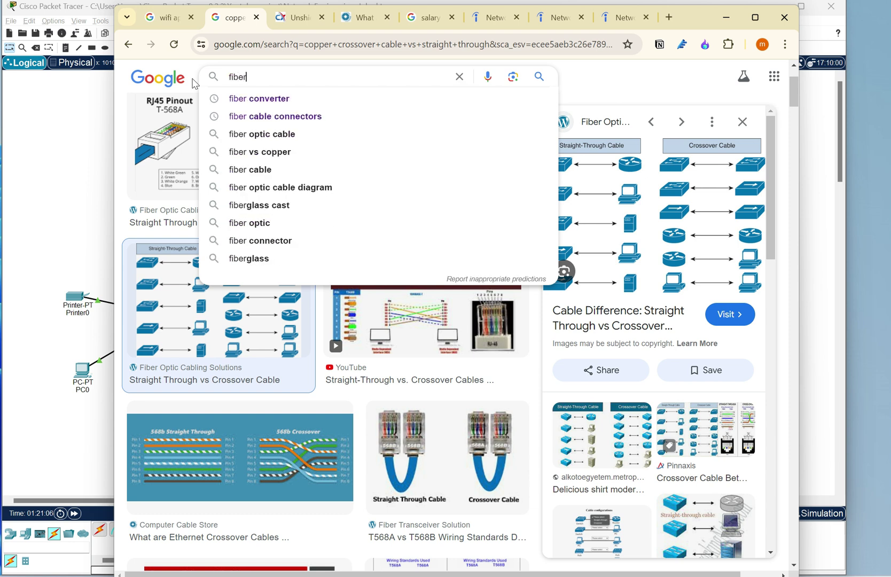
key("Down")
key("Down")
key("Return")
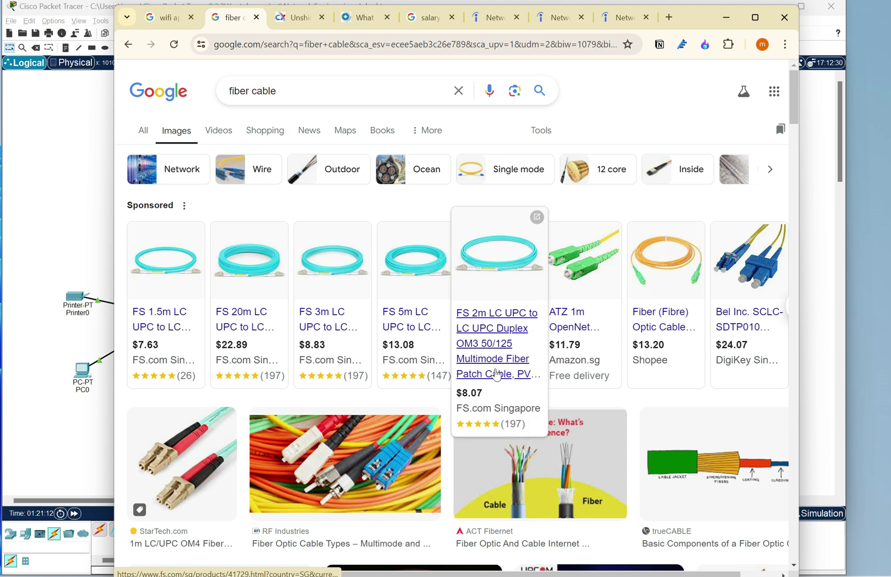
Step: Scroll through the fiber cable image results, including cross-section and connector images
scroll(345, 403, "down", 3)
scroll(337, 402, "up", 2)
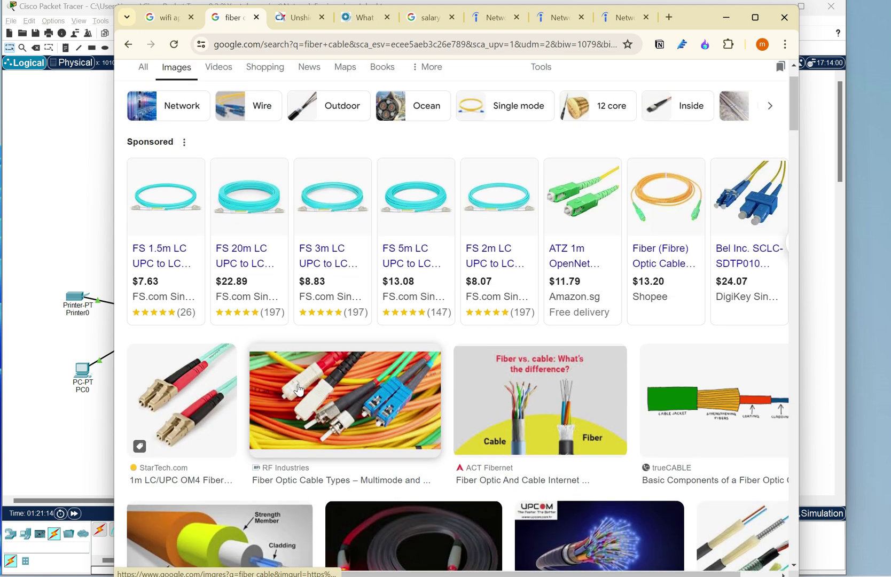
mouse_move(319, 274)
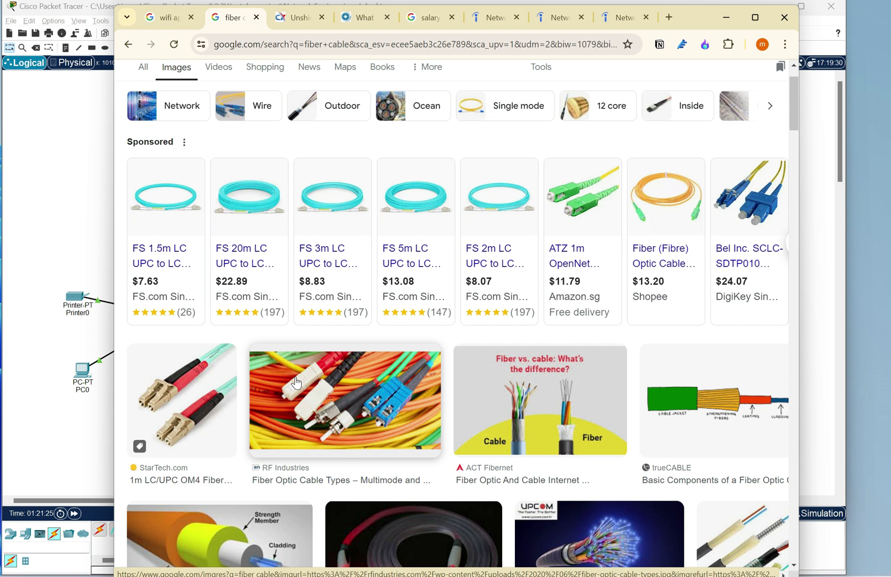
scroll(297, 382, "down", 3)
scroll(296, 383, "down", 3)
scroll(415, 389, "down", 3)
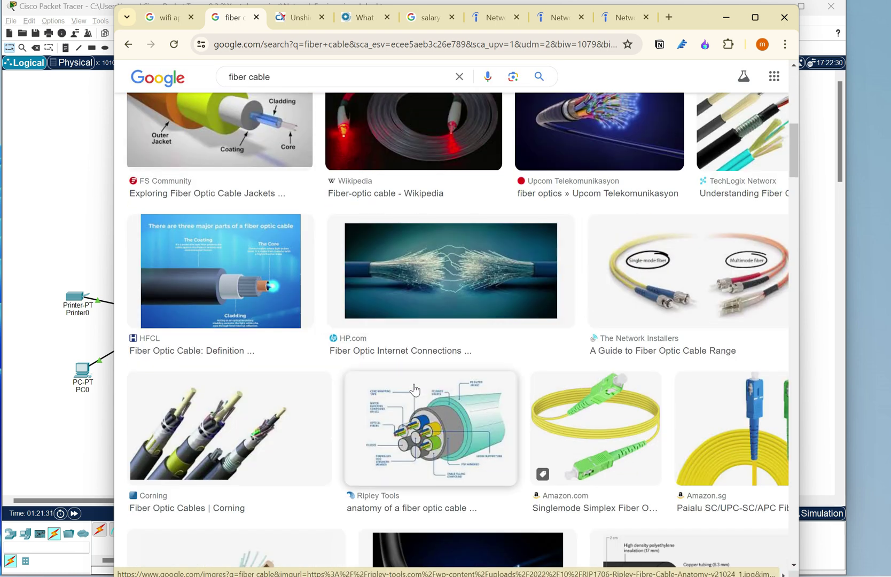
scroll(494, 380, "down", 3)
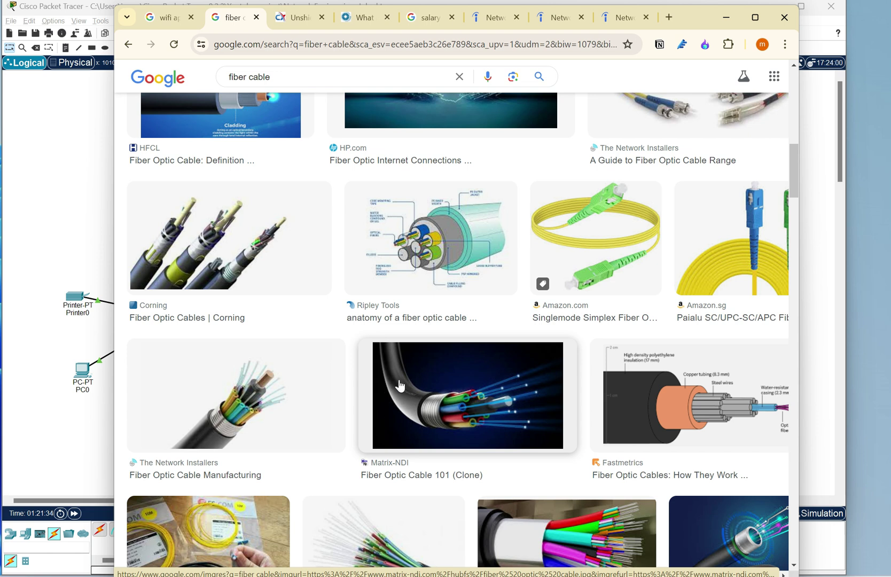
scroll(398, 383, "down", 3)
scroll(375, 447, "up", 10)
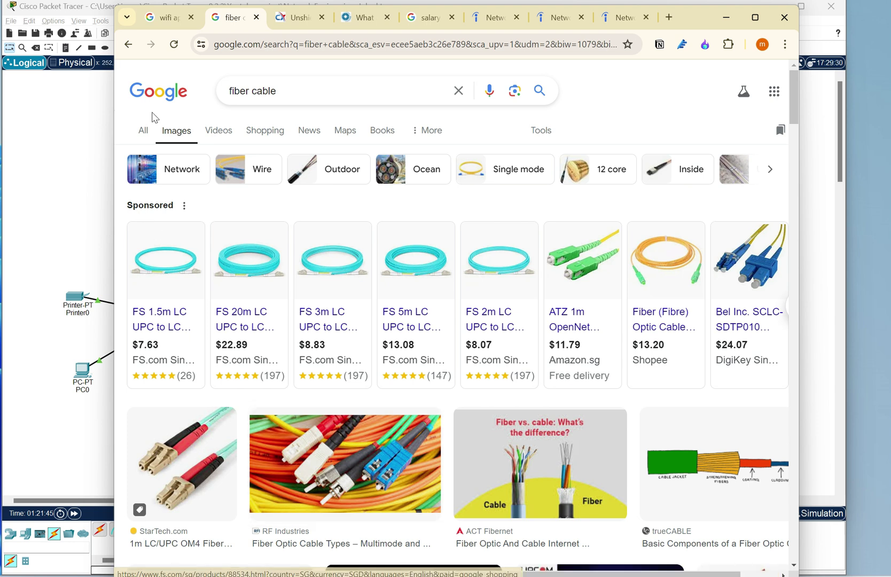
scroll(460, 401, "down", 15)
scroll(461, 408, "down", 3)
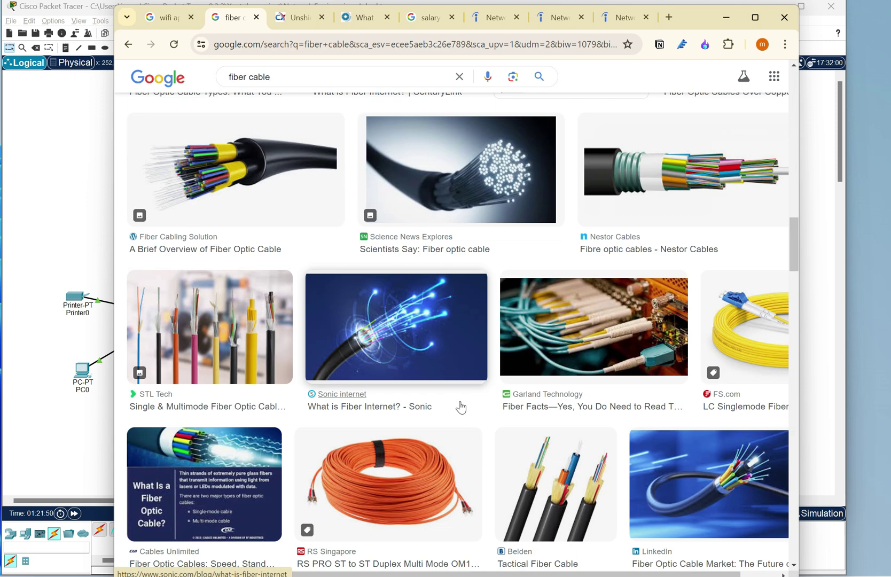
scroll(461, 407, "down", 6)
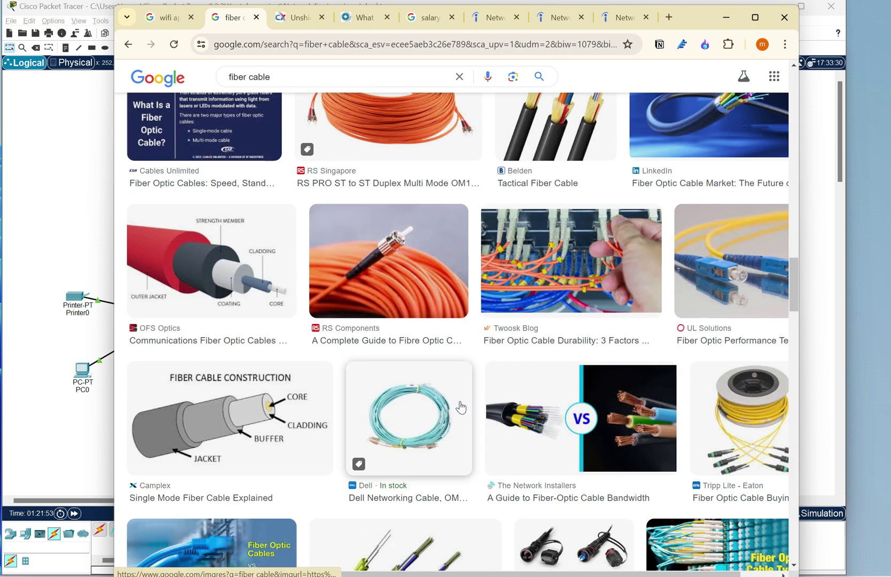
scroll(461, 408, "down", 12)
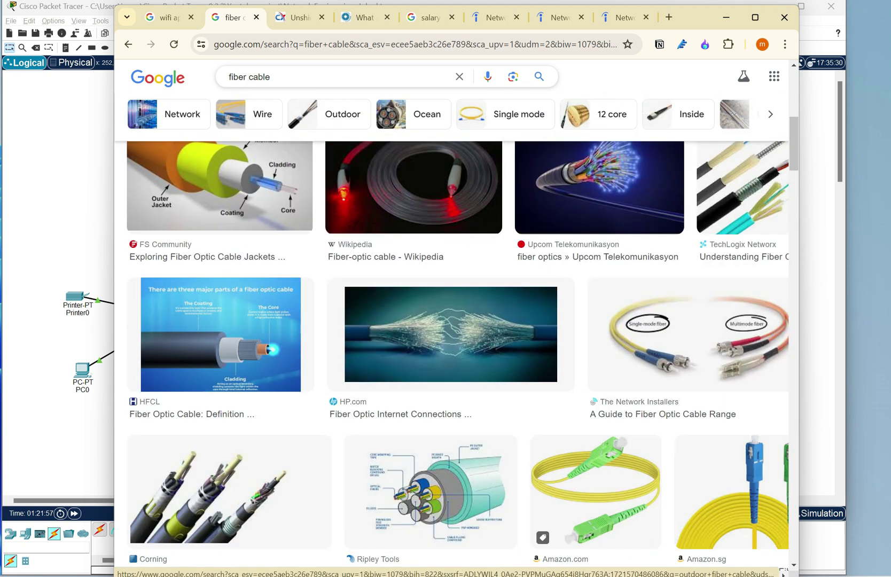
Step: Extend the image search to 'fiber cable types'
left_click(351, 76)
type("types")
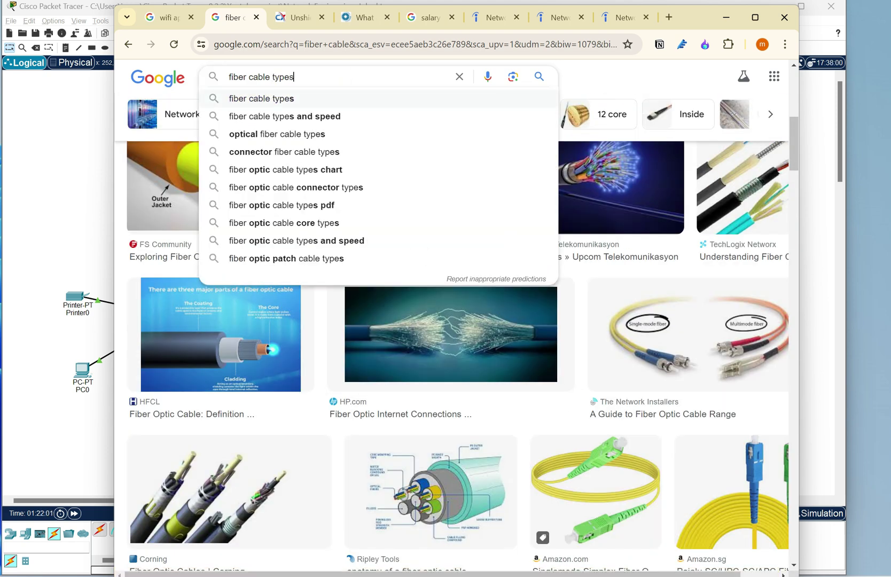
key("Return")
scroll(250, 321, "down", 3)
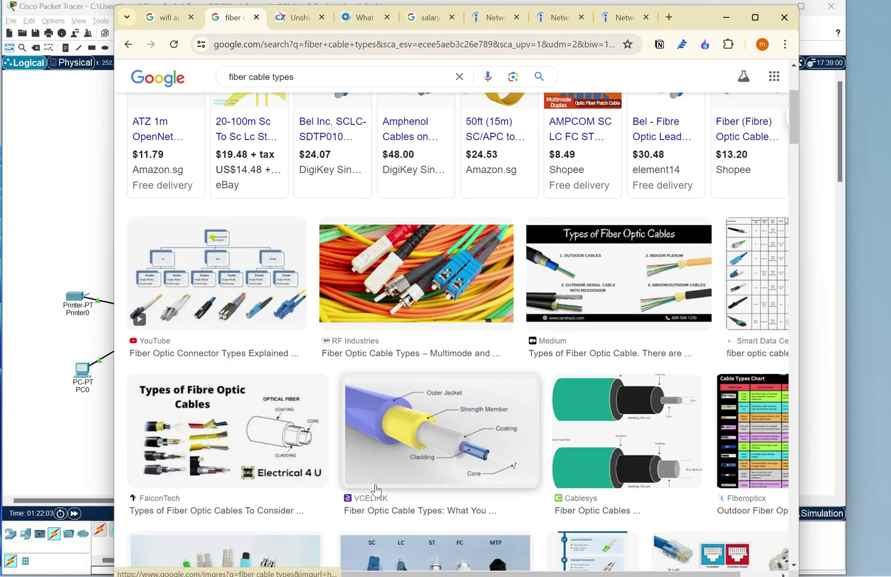
Step: Open the fiber optic connector types article and scroll through its table
left_click(250, 321)
left_click(740, 120)
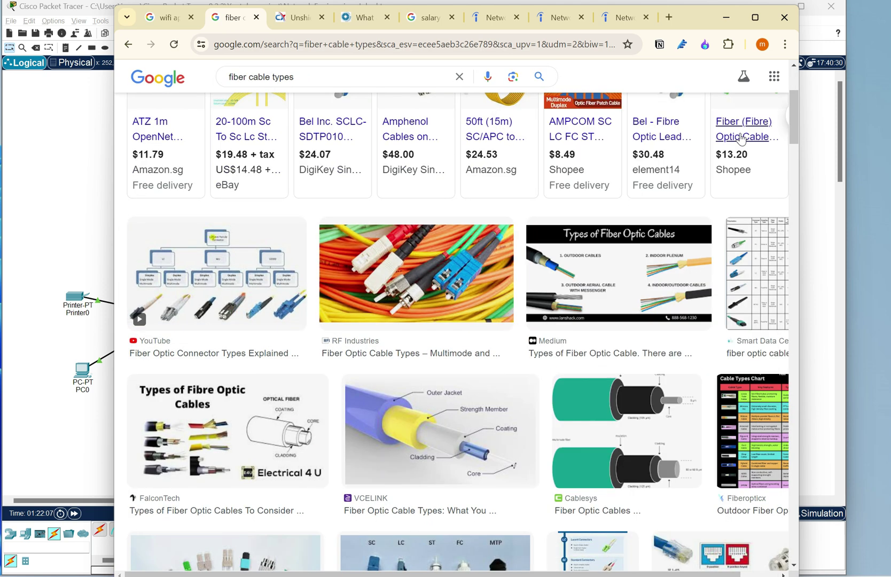
scroll(221, 427, "down", 4)
scroll(222, 427, "up", 4)
left_click(221, 278)
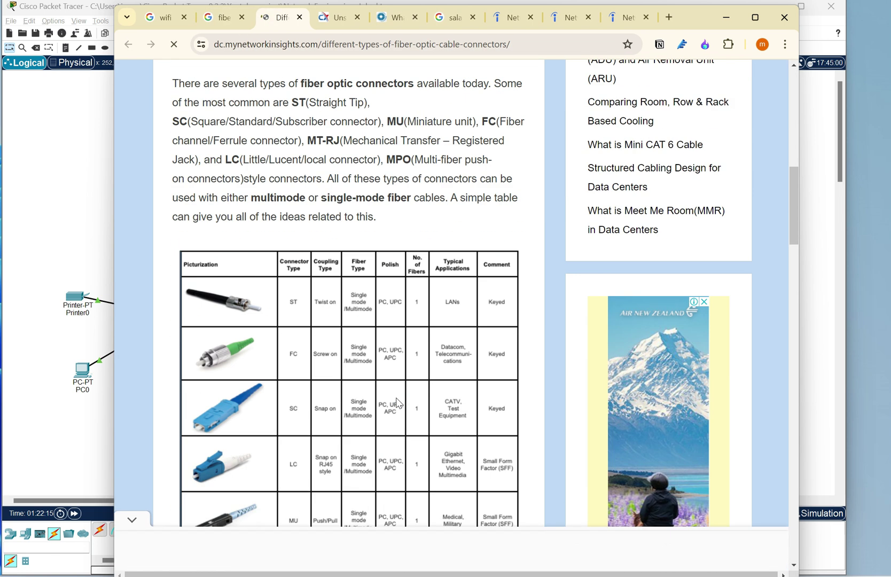
scroll(399, 403, "down", 6)
scroll(321, 403, "up", 1)
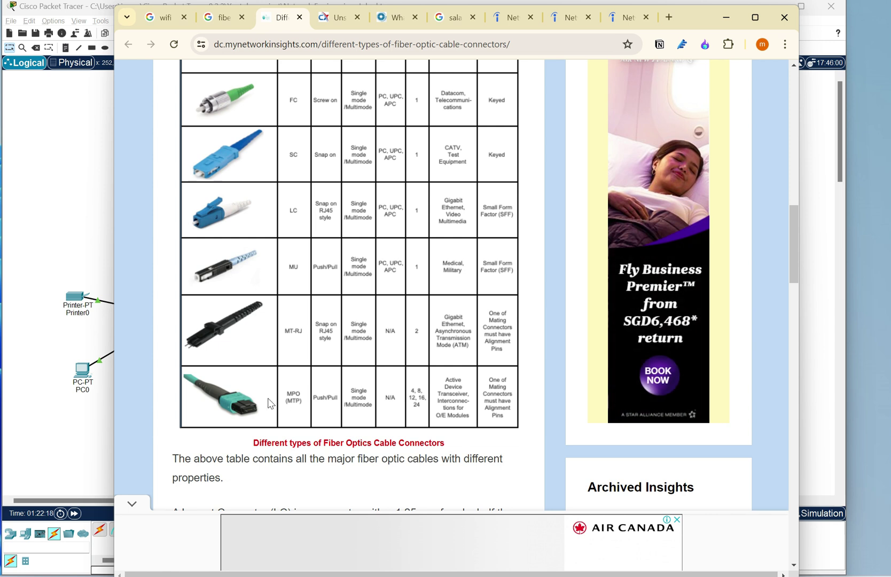
scroll(268, 404, "up", 1)
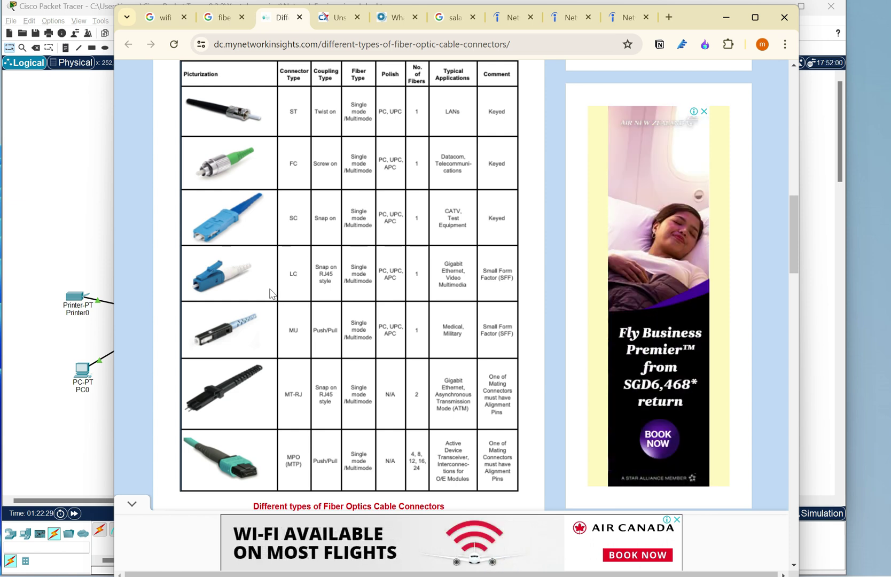
scroll(272, 293, "down", 5)
scroll(271, 225, "up", 15)
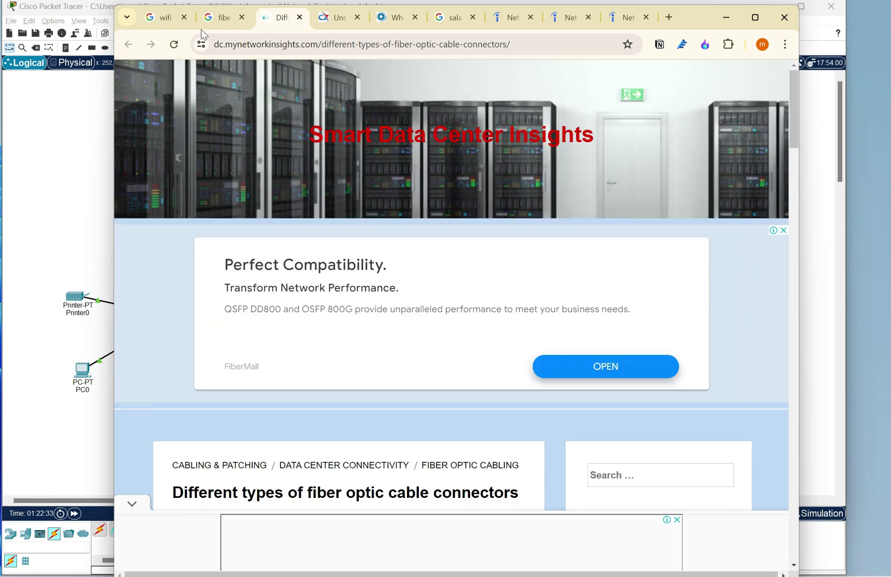
Step: Search images for 'fiber converter', then pan the whiteboard to blank space below the diagram
left_click(219, 17)
left_click_drag(294, 77, 247, 77)
key("BackSpace")
type("con")
key("Down")
key("Return")
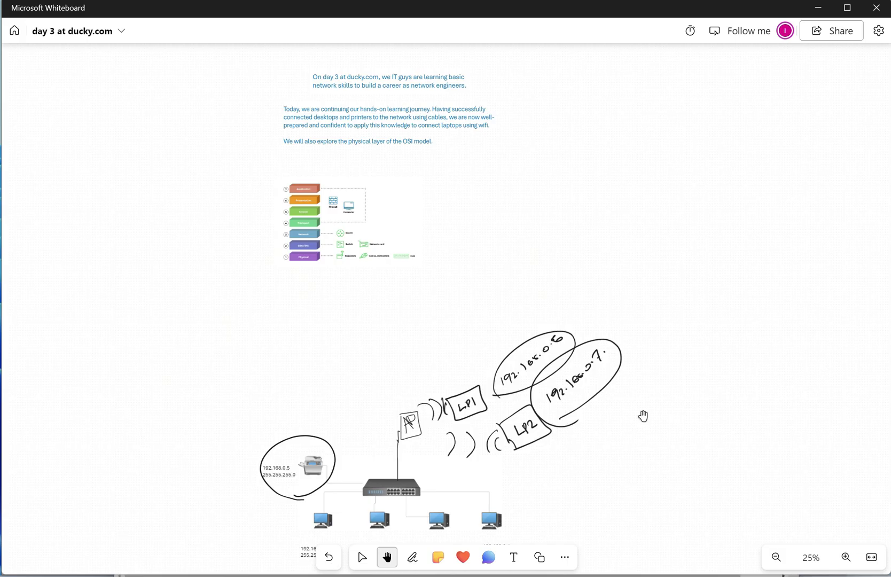
scroll(641, 415, "down", 5)
left_click_drag(672, 440, 630, 305)
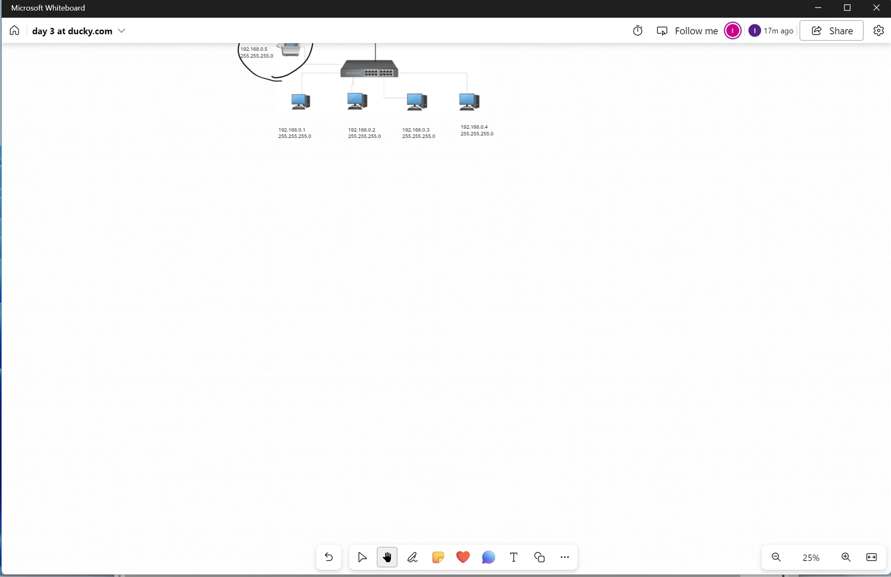
Step: Draw two switch boxes, sw1 and sw, with a small stroke under sw1
left_click_drag(312, 269, 315, 286)
mouse_move(309, 259)
left_mouse_down()
mouse_move(373, 265)
mouse_move(320, 289)
left_mouse_up()
left_click_drag(517, 239, 520, 262)
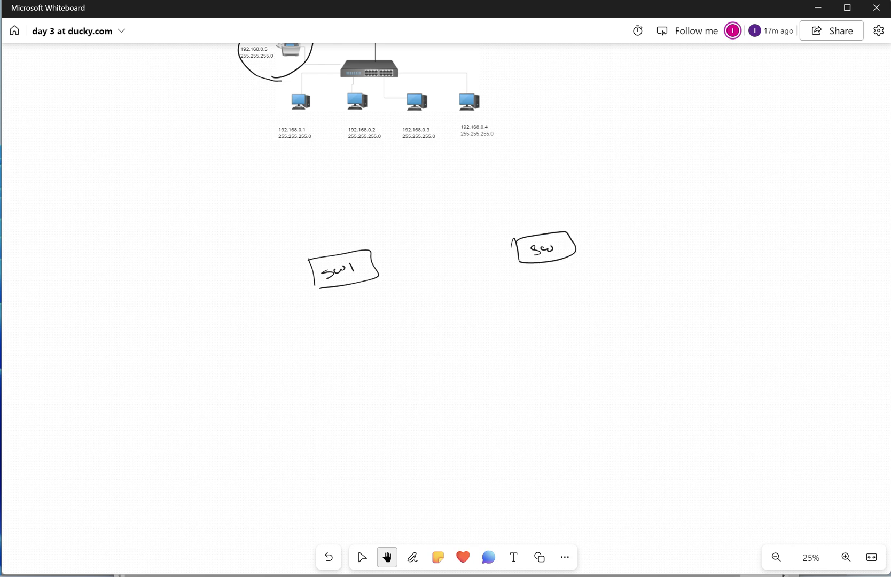
mouse_move(362, 314)
left_mouse_down()
mouse_move(388, 297)
mouse_move(363, 314)
left_mouse_up()
Step: Copy the TP-Link media converter image from the Chrome results
key("alt+Tab")
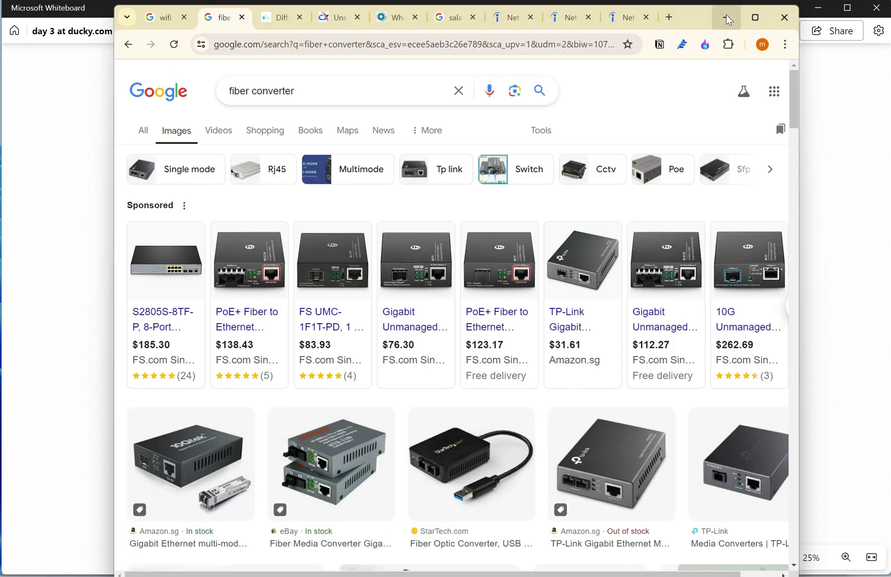
right_click(626, 474)
left_click(660, 395)
Step: Erase the small scribbles below the two switch boxes
left_click(846, 366)
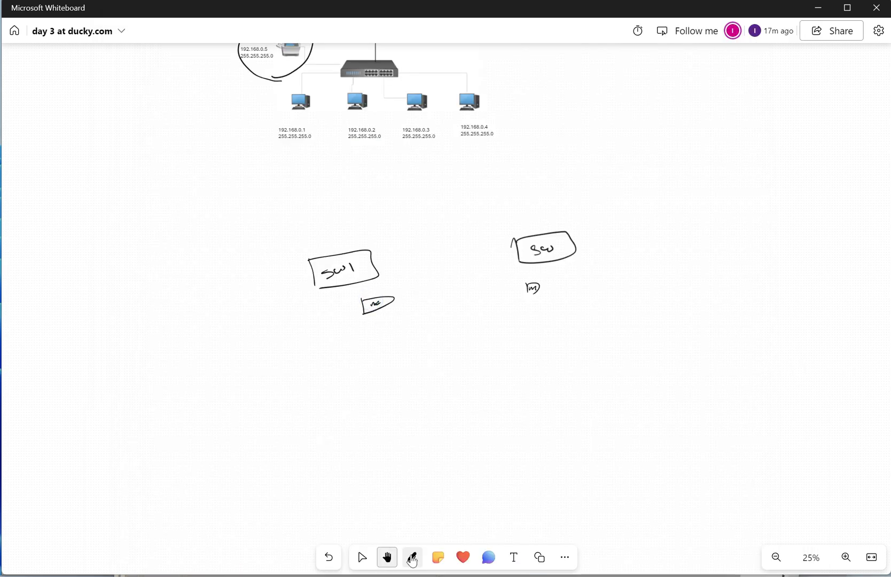
left_click(412, 558)
left_click(472, 529)
left_click_drag(361, 306, 410, 297)
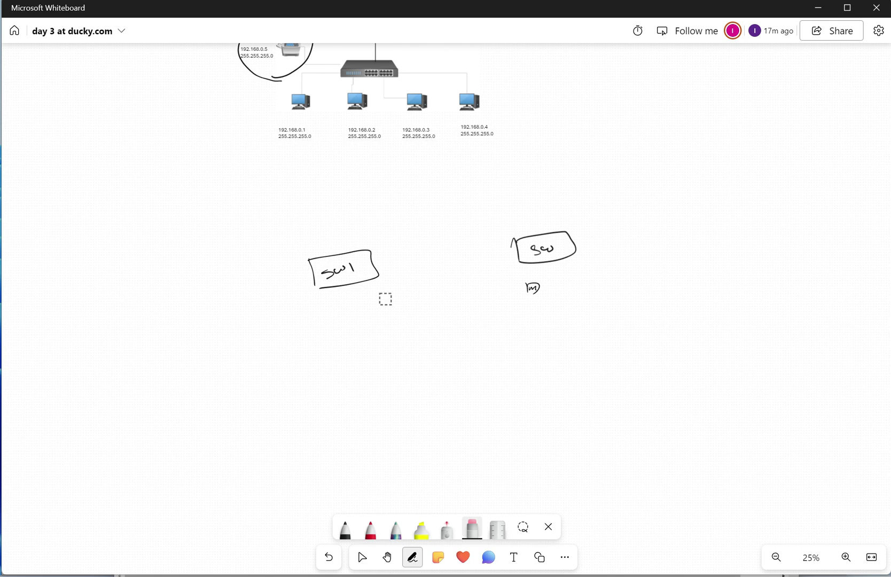
left_click_drag(544, 298, 543, 284)
Step: Paste the converter image twice, placing one below sw1 and one below sw
right_click(352, 318)
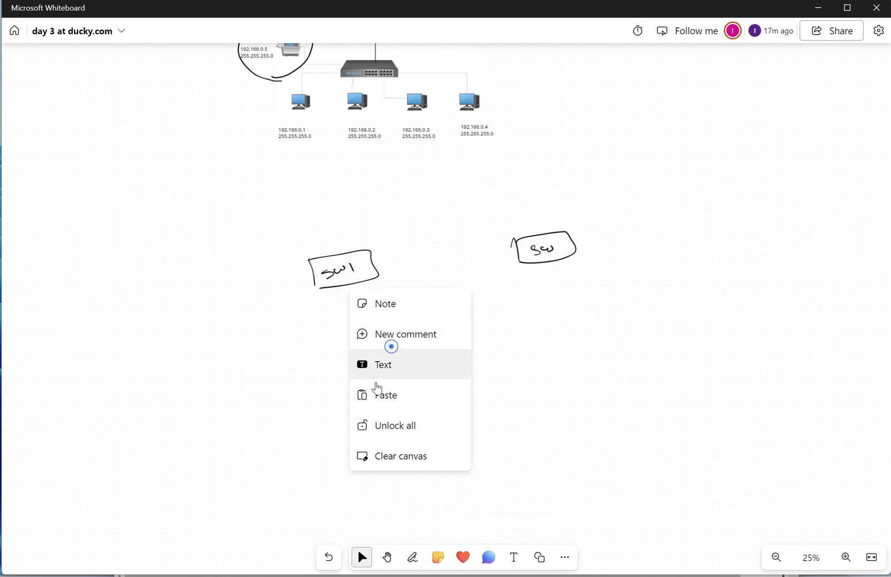
left_click(376, 394)
left_click_drag(386, 370, 346, 396)
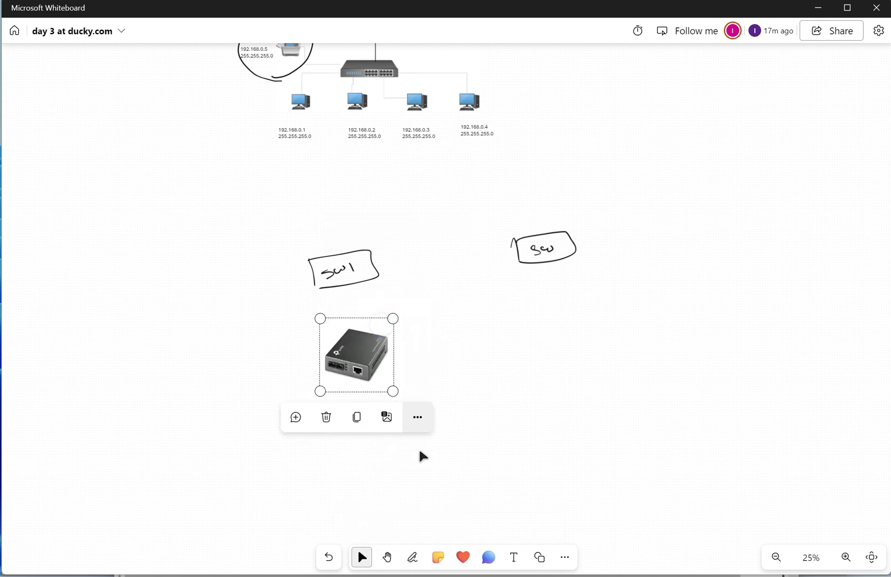
right_click(560, 334)
left_click(583, 420)
left_click_drag(586, 372, 567, 369)
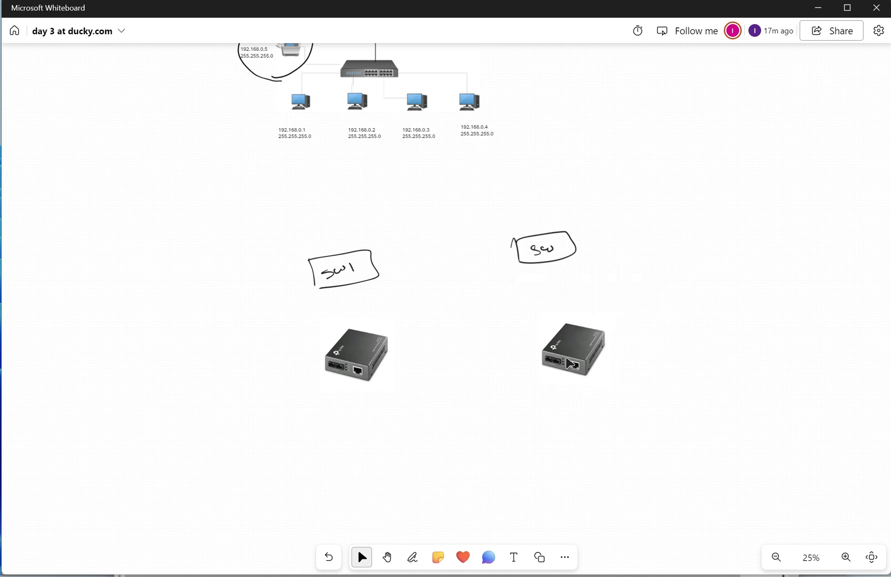
left_click(424, 426)
Step: Ink a cable from each converter to its switch and a fiber link between them
mouse_move(360, 372)
left_mouse_down()
mouse_move(368, 399)
mouse_move(424, 355)
mouse_move(354, 274)
mouse_move(366, 277)
left_mouse_up()
mouse_move(575, 367)
left_mouse_down()
mouse_move(608, 305)
mouse_move(569, 257)
left_mouse_up()
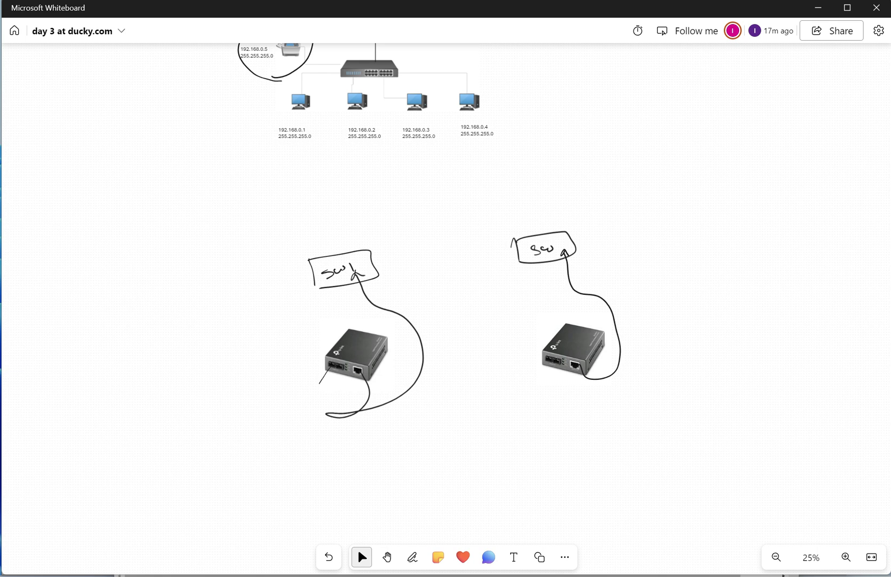
mouse_move(333, 374)
left_mouse_down()
mouse_move(321, 440)
mouse_move(418, 443)
mouse_move(495, 420)
mouse_move(541, 383)
mouse_move(545, 363)
mouse_move(499, 423)
mouse_move(378, 451)
mouse_move(329, 450)
mouse_move(308, 399)
mouse_move(325, 383)
left_mouse_up()
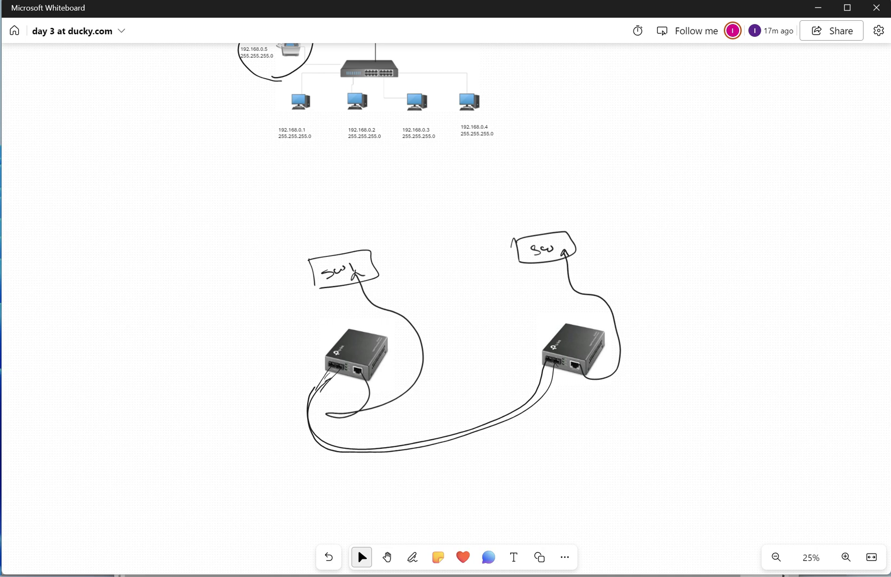
Step: Change the image search to 'fiber single mode'
mouse_move(262, 575)
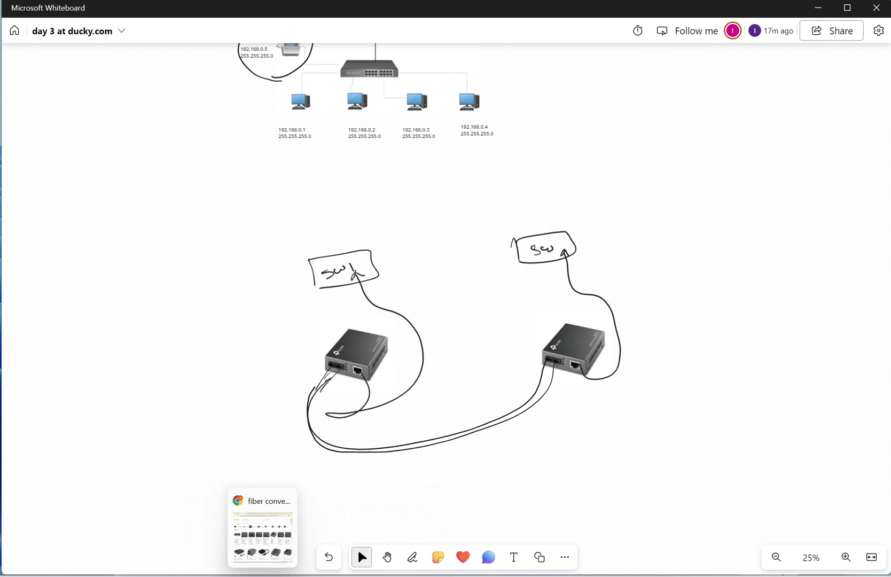
left_click(262, 534)
left_click_drag(274, 90, 252, 91)
type("single mode")
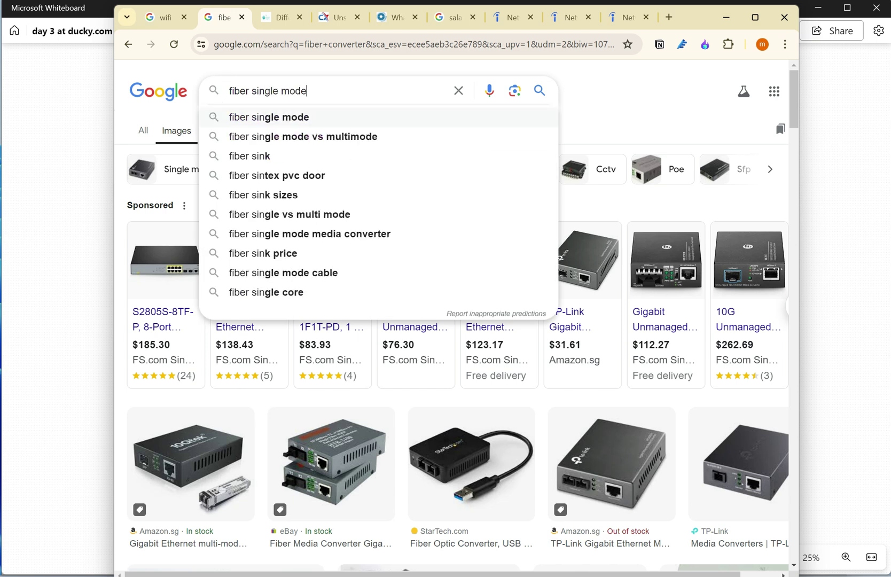
key("Return")
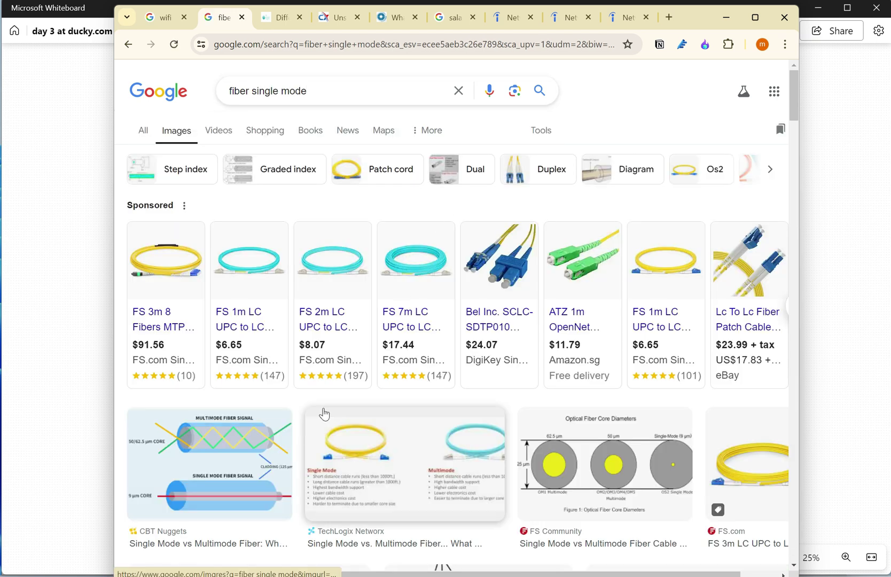
Step: Preview the TechLogix single mode vs multimode comparison image
left_click(341, 438)
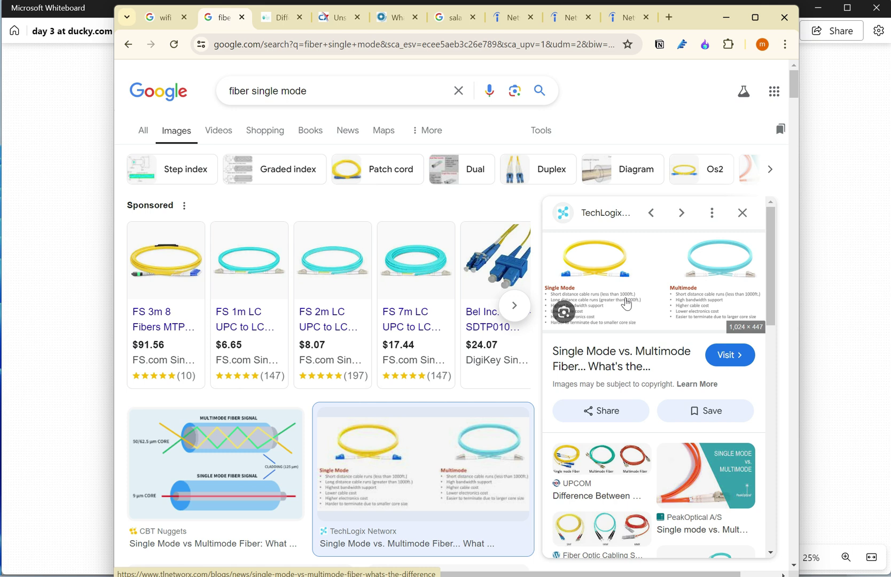
left_click(96, 323)
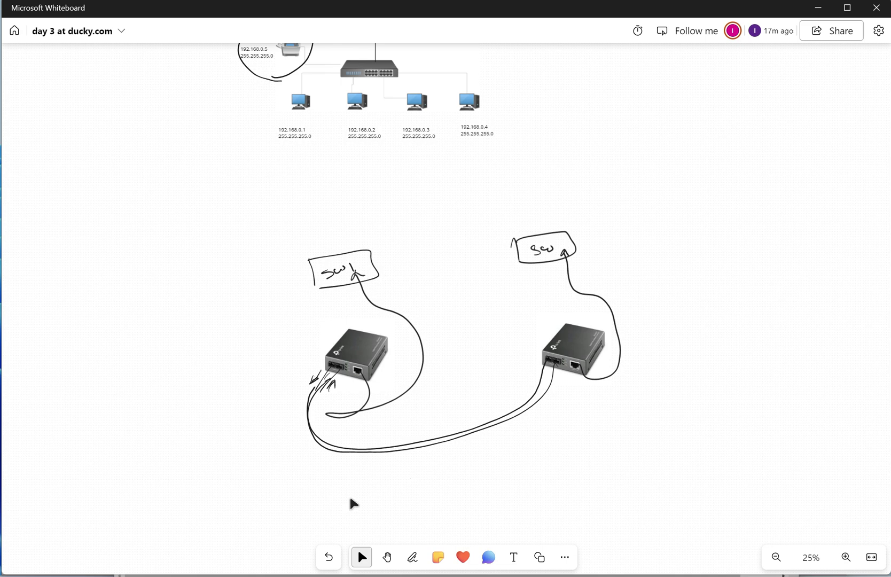
key("alt+Tab")
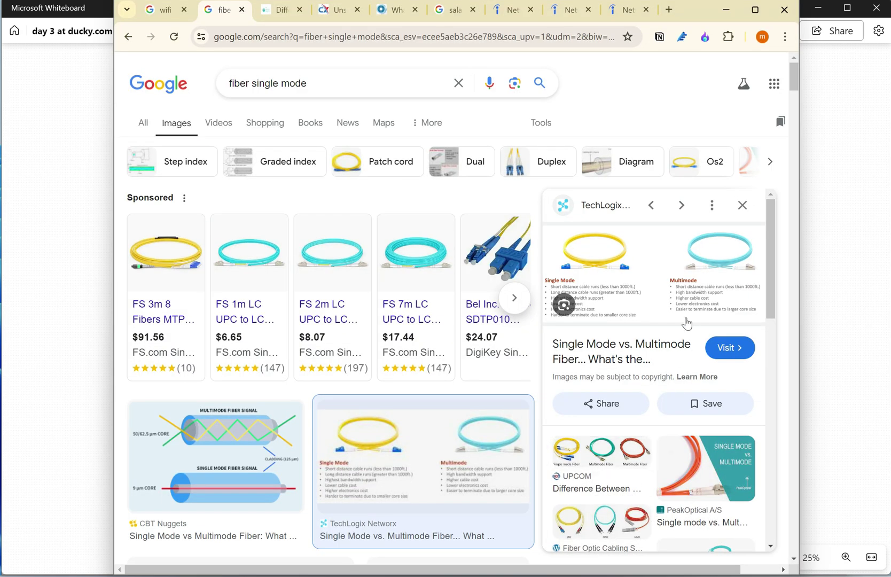
Step: Open the TechLogix single mode vs multimode fiber article and scroll its tables
left_click(687, 301)
scroll(563, 391, "down", 15)
scroll(563, 391, "up", 1)
scroll(562, 390, "down", 8)
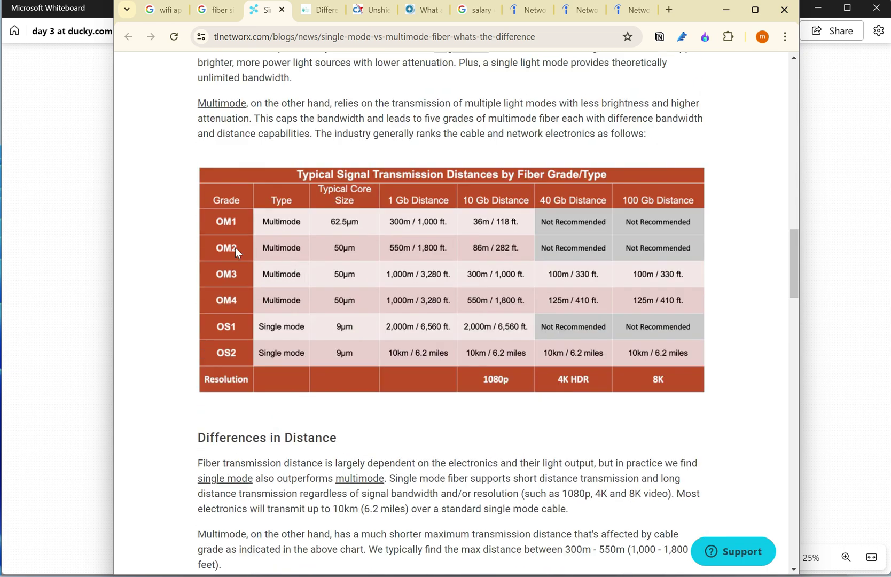
scroll(539, 246, "down", 12)
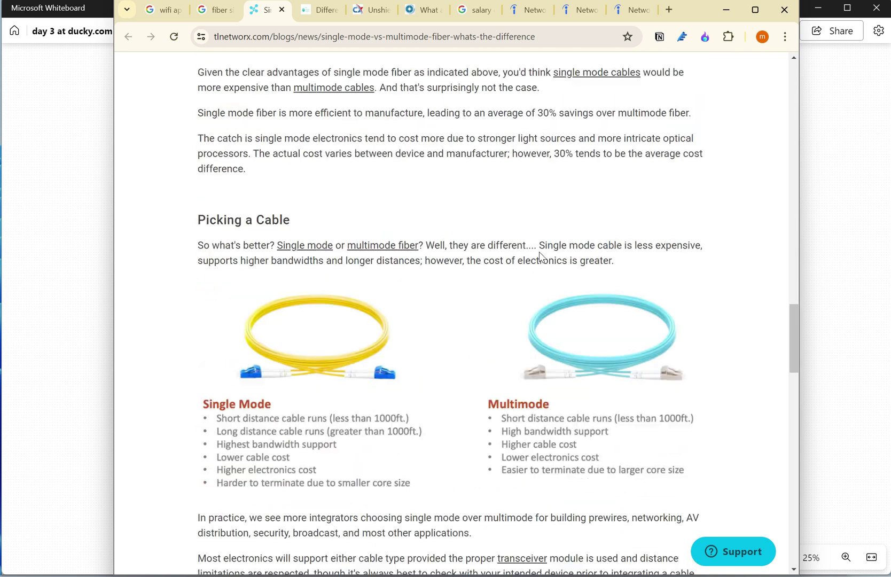
scroll(539, 255, "up", 3)
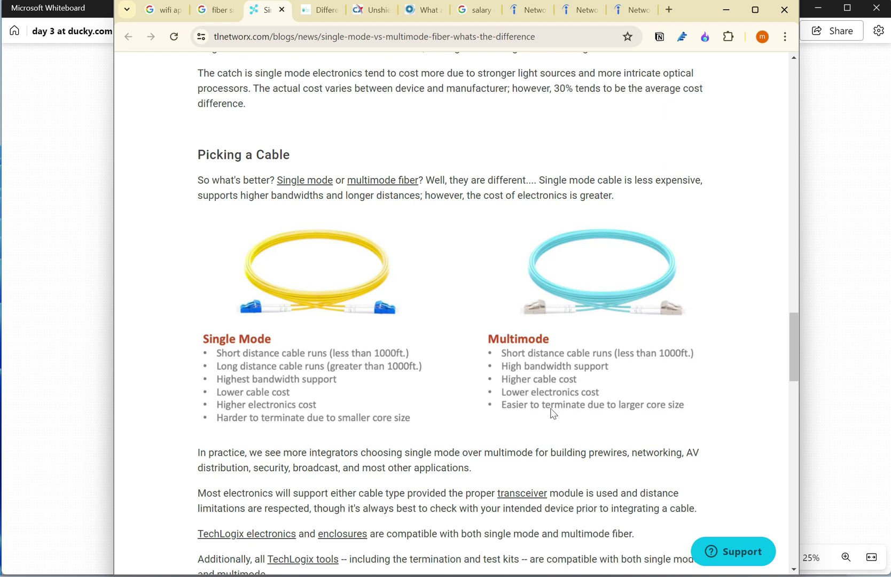
Step: Review the remaining article sections, then minimize Chrome back to the whiteboard
scroll(553, 415, "down", 10)
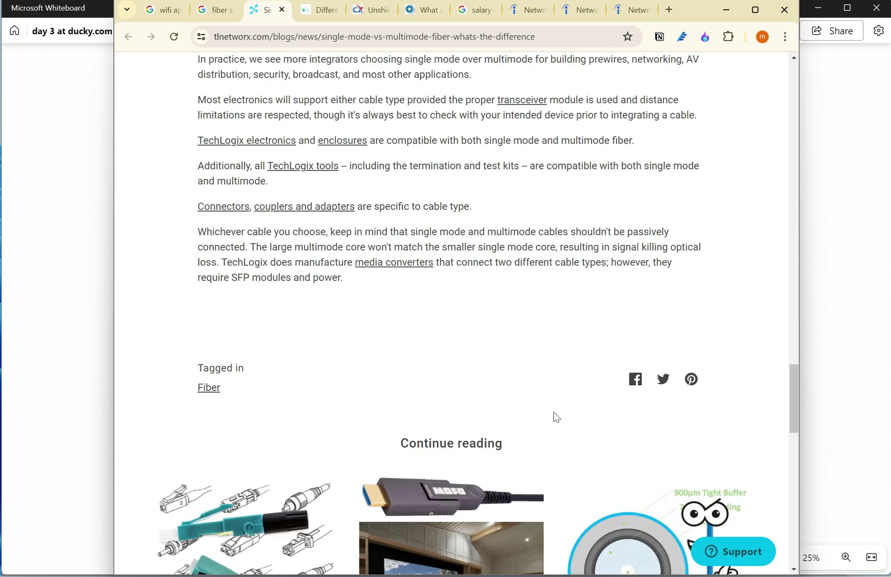
scroll(556, 417, "down", 3)
scroll(554, 417, "down", 5)
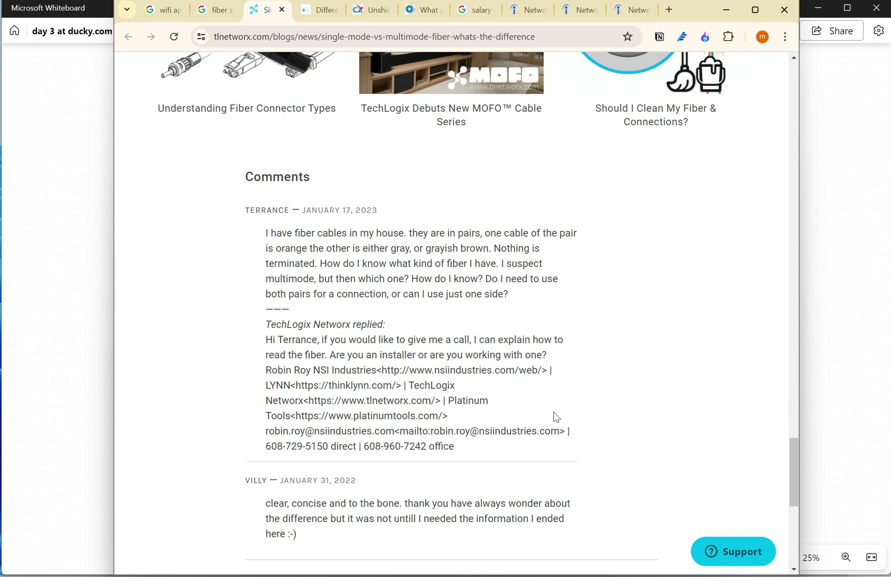
scroll(553, 414, "up", 8)
scroll(550, 402, "up", 15)
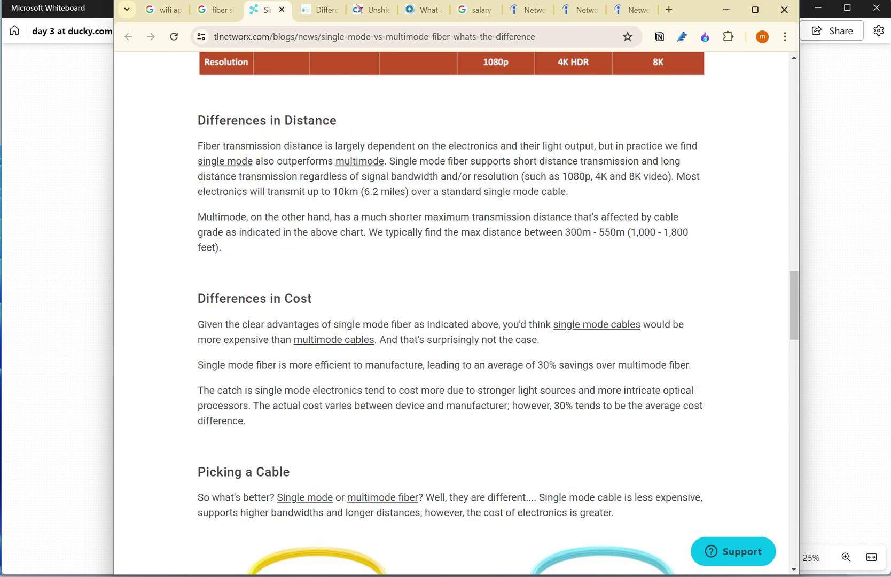
scroll(550, 406, "up", 2)
scroll(547, 416, "up", 2)
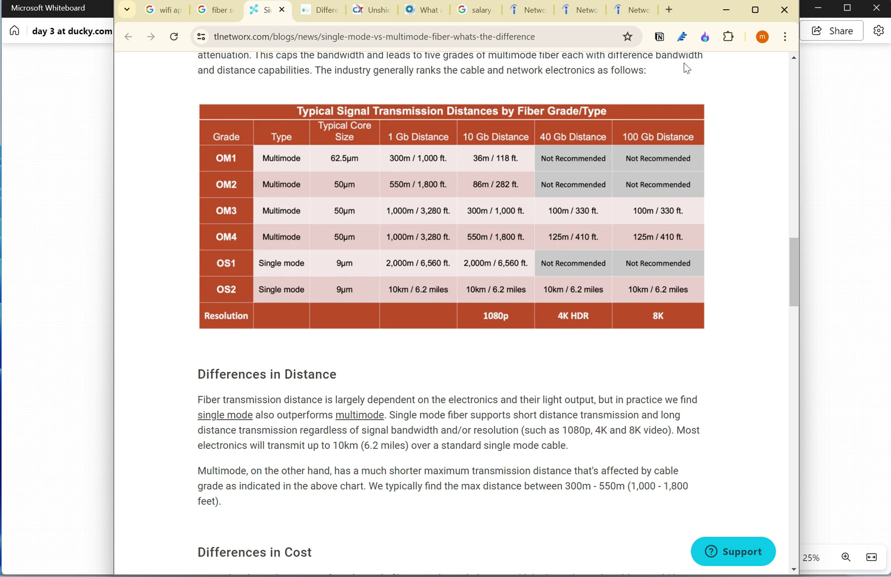
left_click(725, 9)
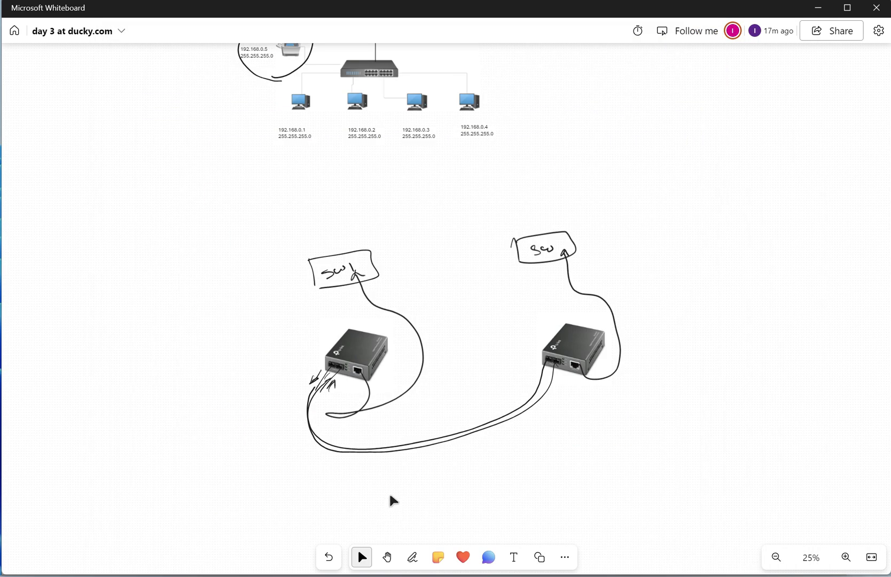
left_click(358, 549)
key("alt+Tab")
scroll(510, 329, "down", 1)
left_click(387, 558)
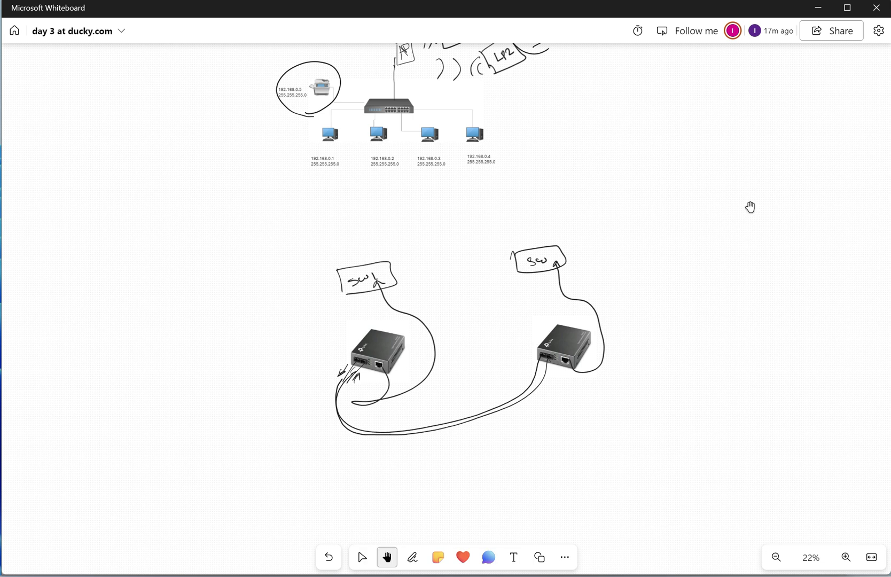
left_click_drag(751, 198, 772, 477)
scroll(630, 256, "up", 5)
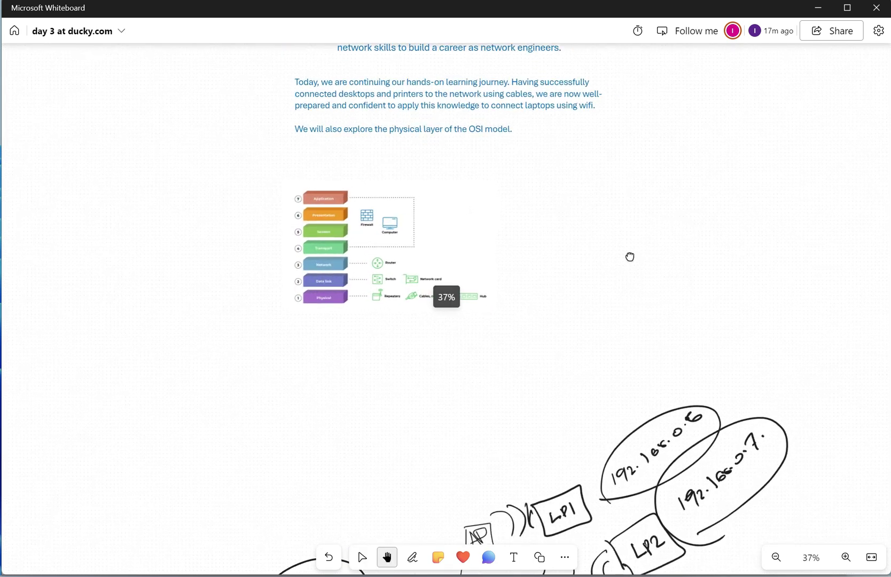
scroll(344, 295, "up", 3)
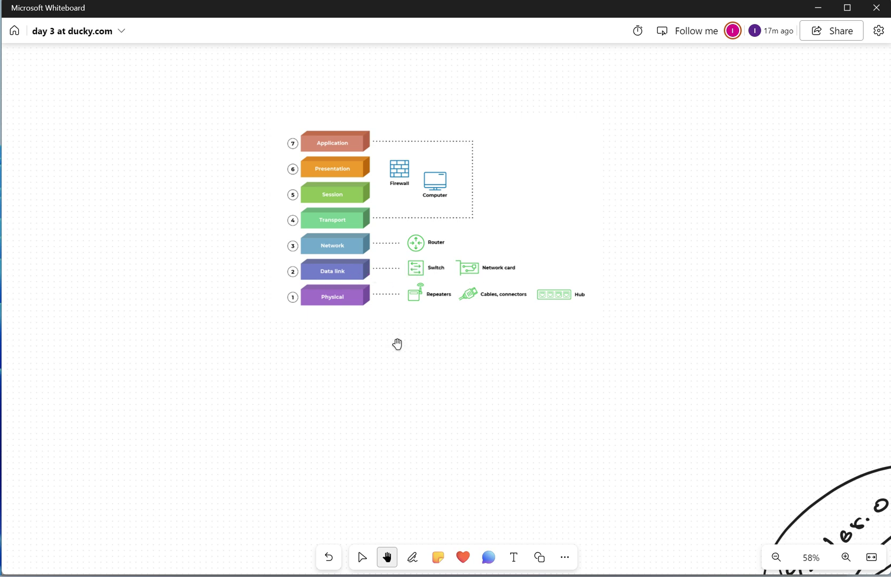
left_click_drag(397, 348, 353, 297)
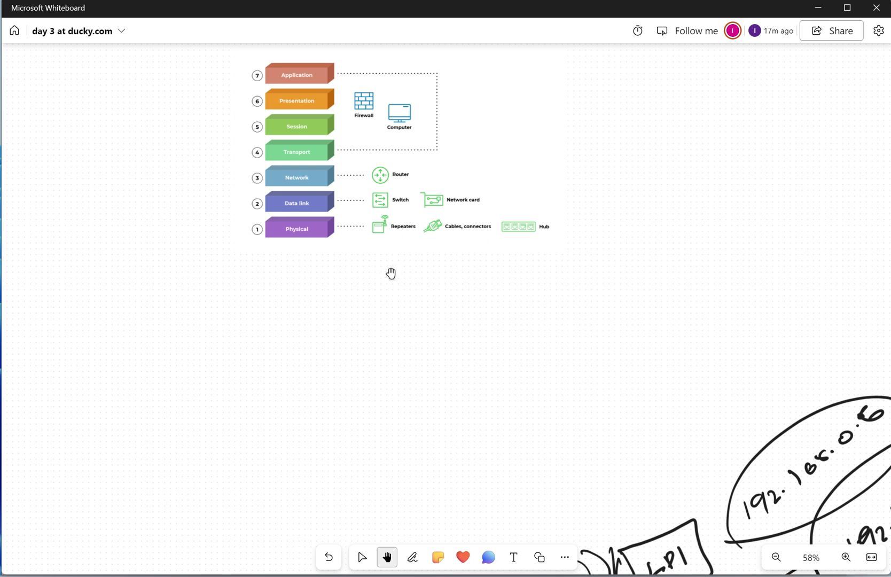
left_click_drag(449, 284, 448, 256)
mouse_move(462, 366)
left_mouse_down()
mouse_move(444, 287)
mouse_move(450, 259)
left_mouse_up()
scroll(398, 207, "down", 2)
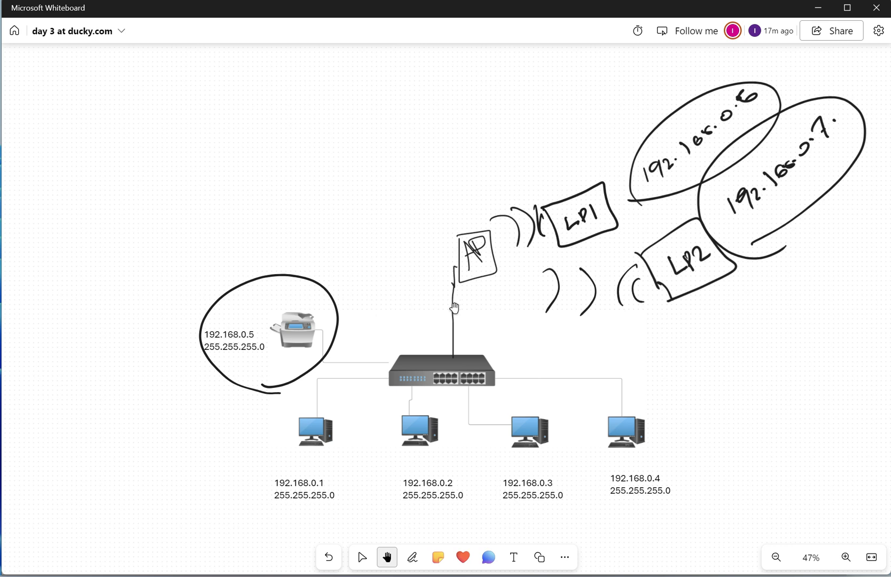
scroll(738, 283, "down", 5)
scroll(708, 356, "down", 3)
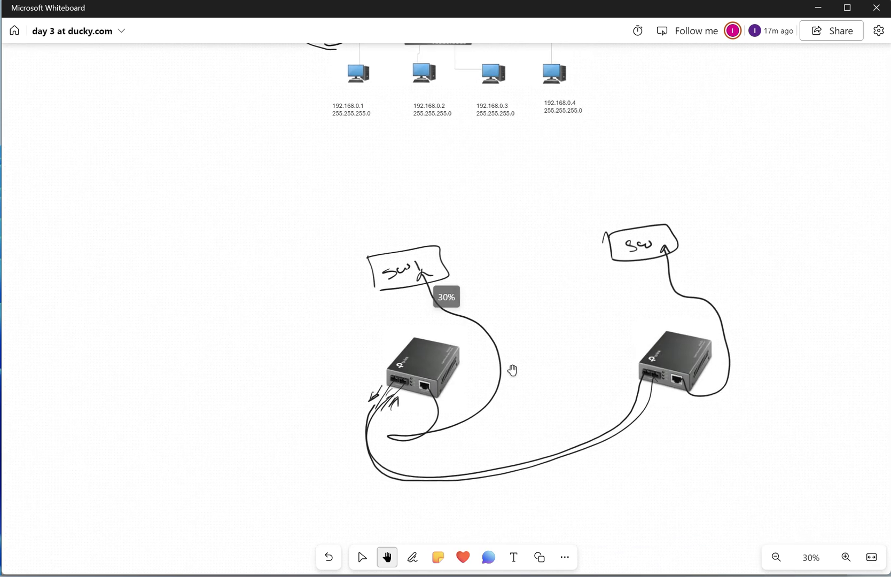